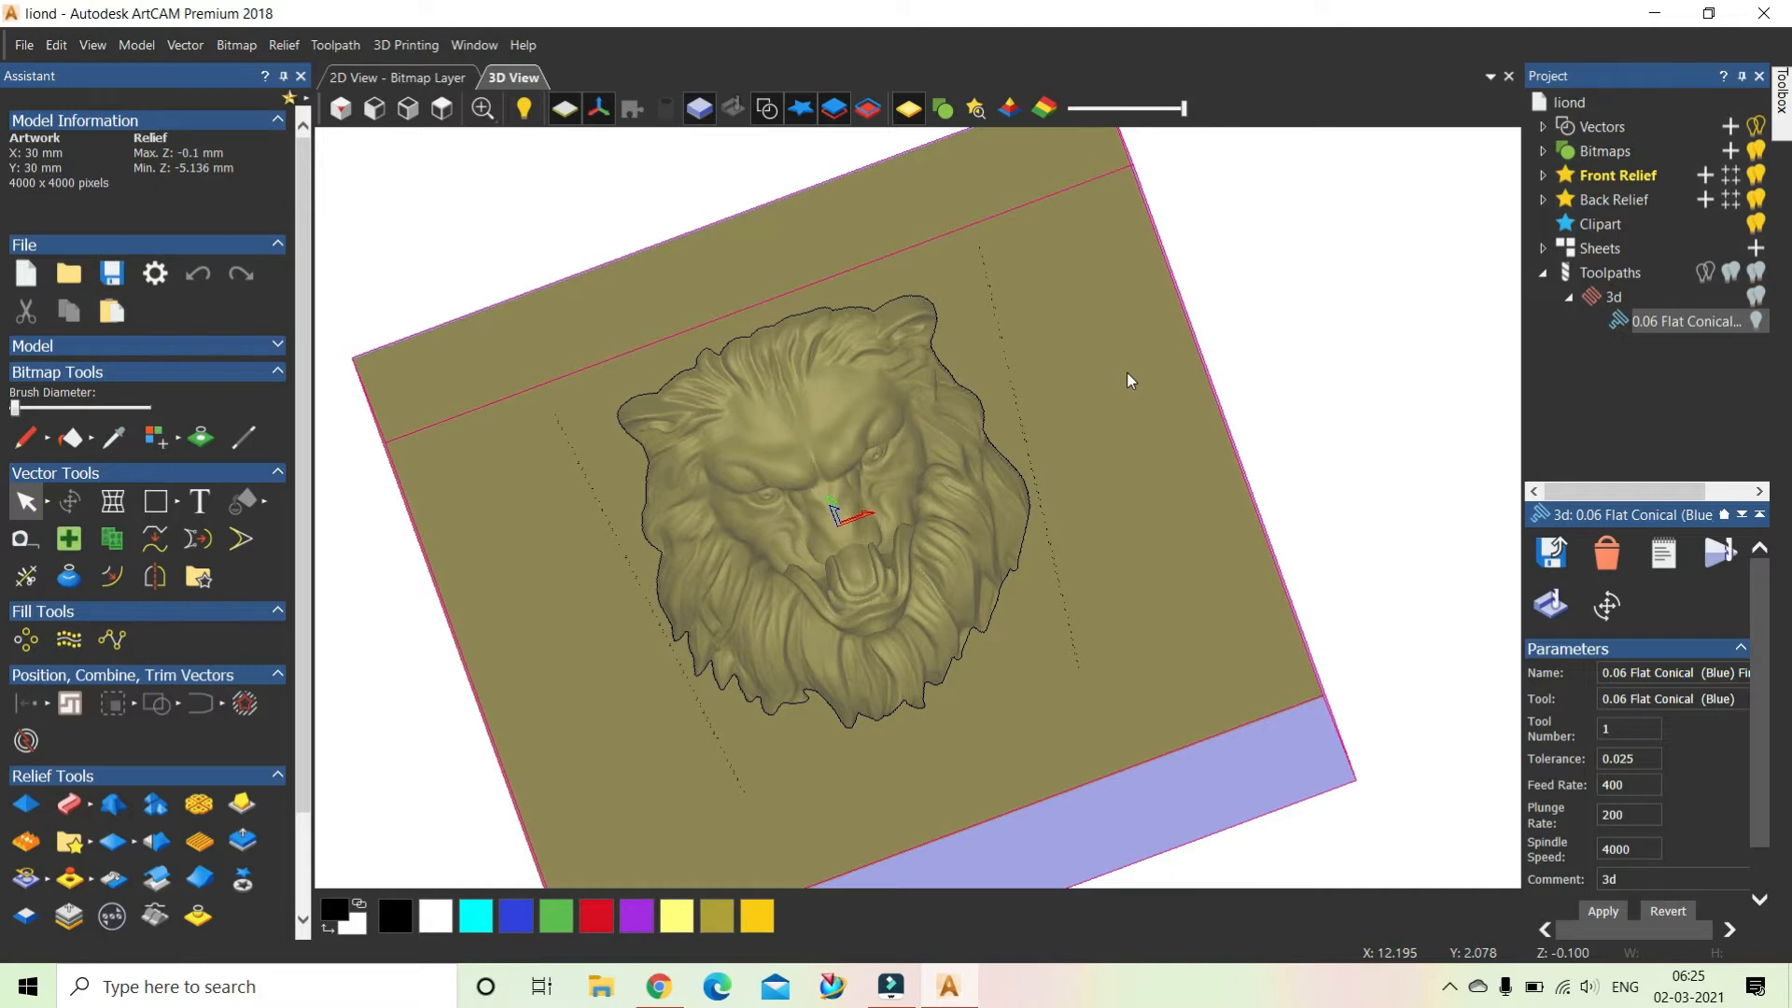
# Show the 0.06 Flat Conical toolpath on the finished lion relief, inspect it, and hide it again.
pyautogui.moveTo(1038, 636); pyautogui.dragTo(821, 524)
pyautogui.moveTo(1002, 518); pyautogui.dragTo(961, 471)
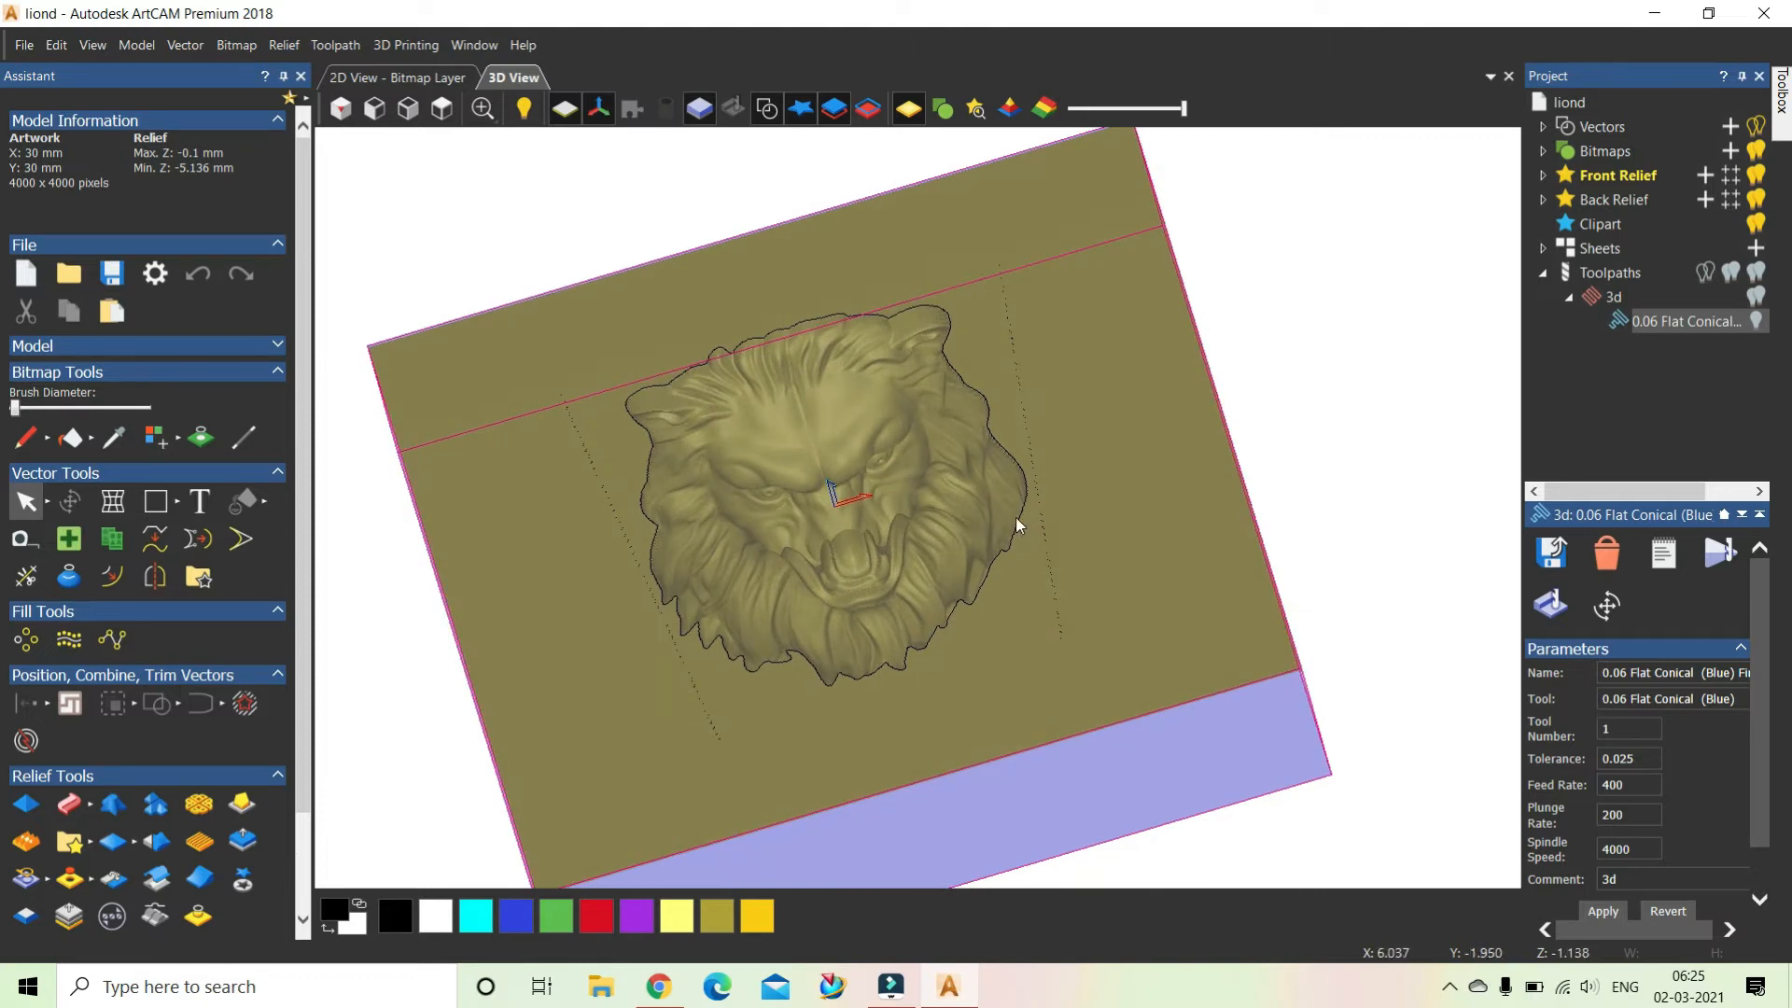
pyautogui.click(1755, 320)
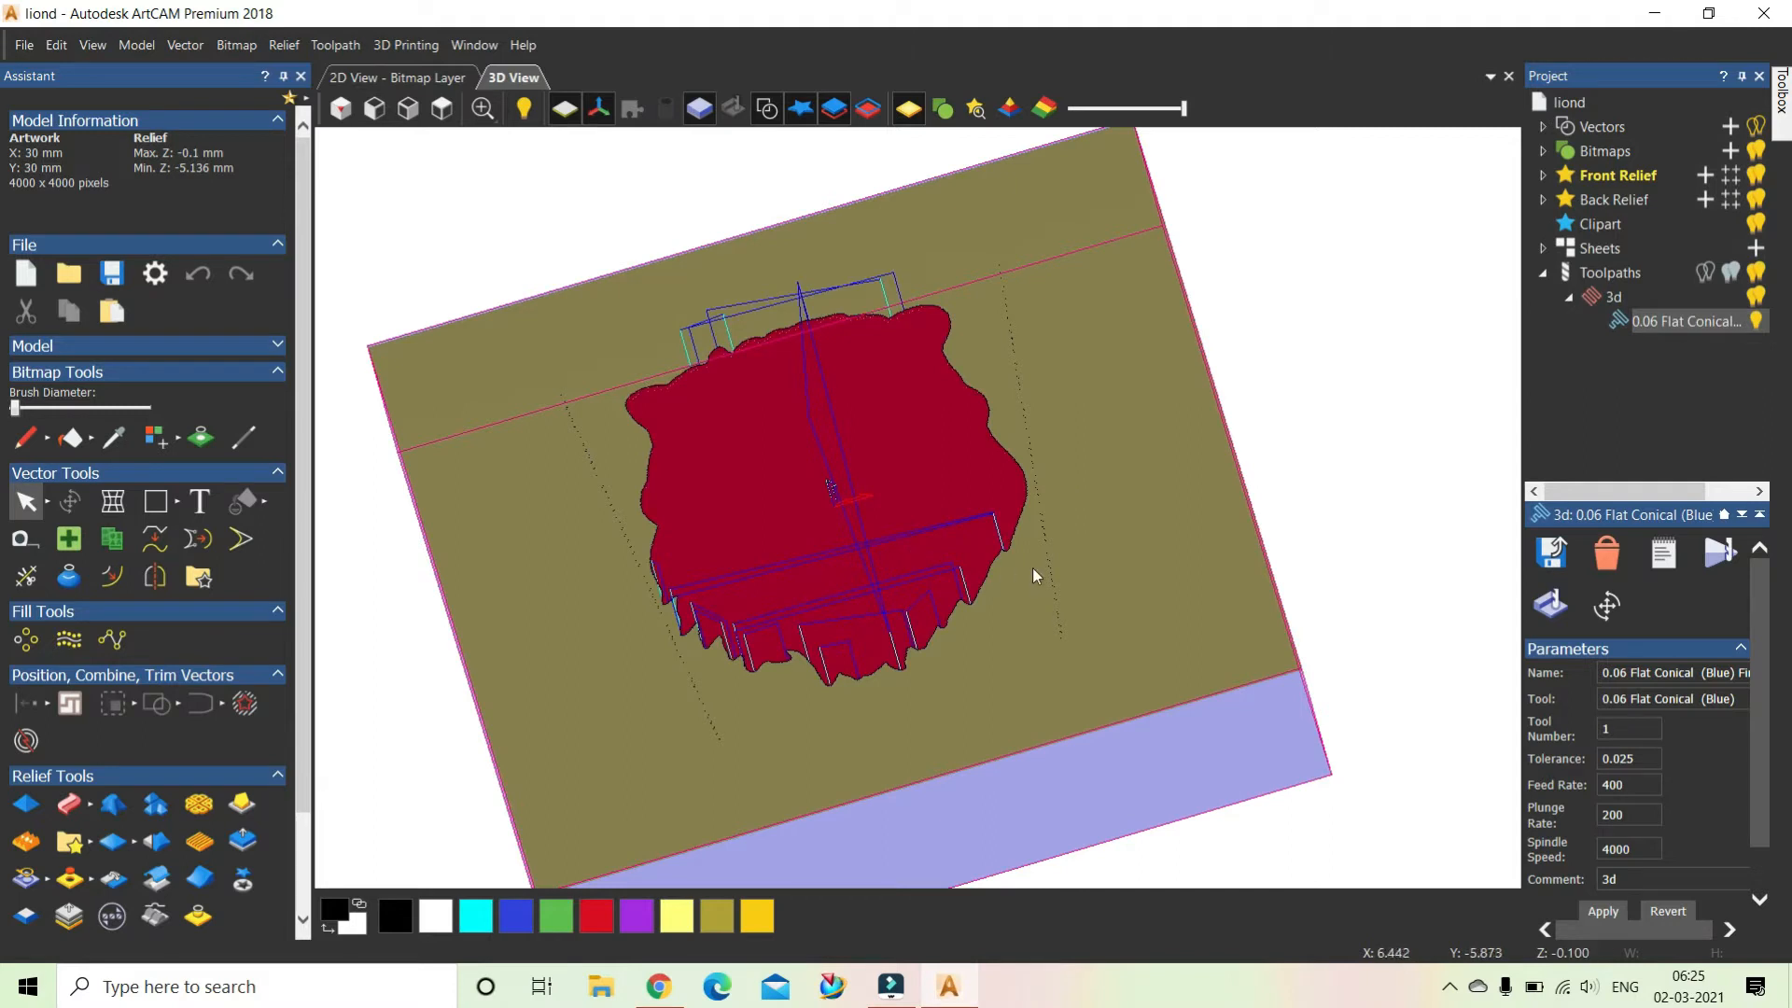
pyautogui.moveTo(1032, 564); pyautogui.dragTo(1101, 528)
pyautogui.moveTo(585, 560); pyautogui.dragTo(1101, 440)
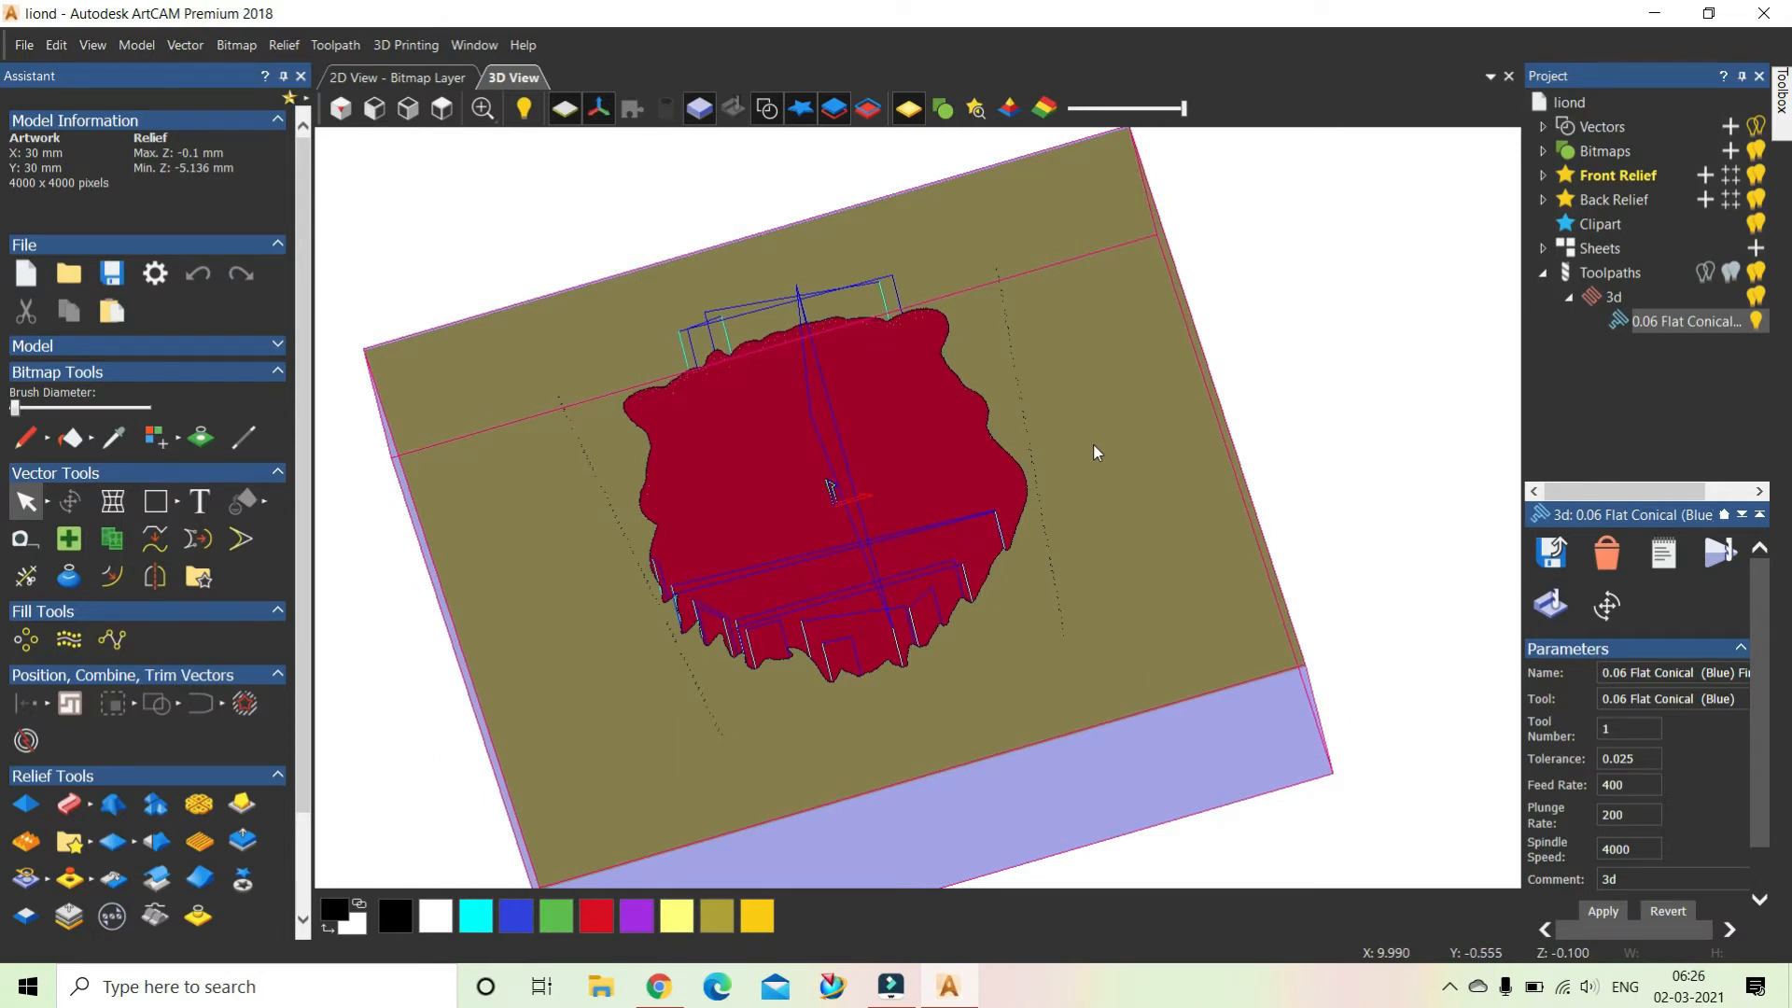
pyautogui.click(1756, 321)
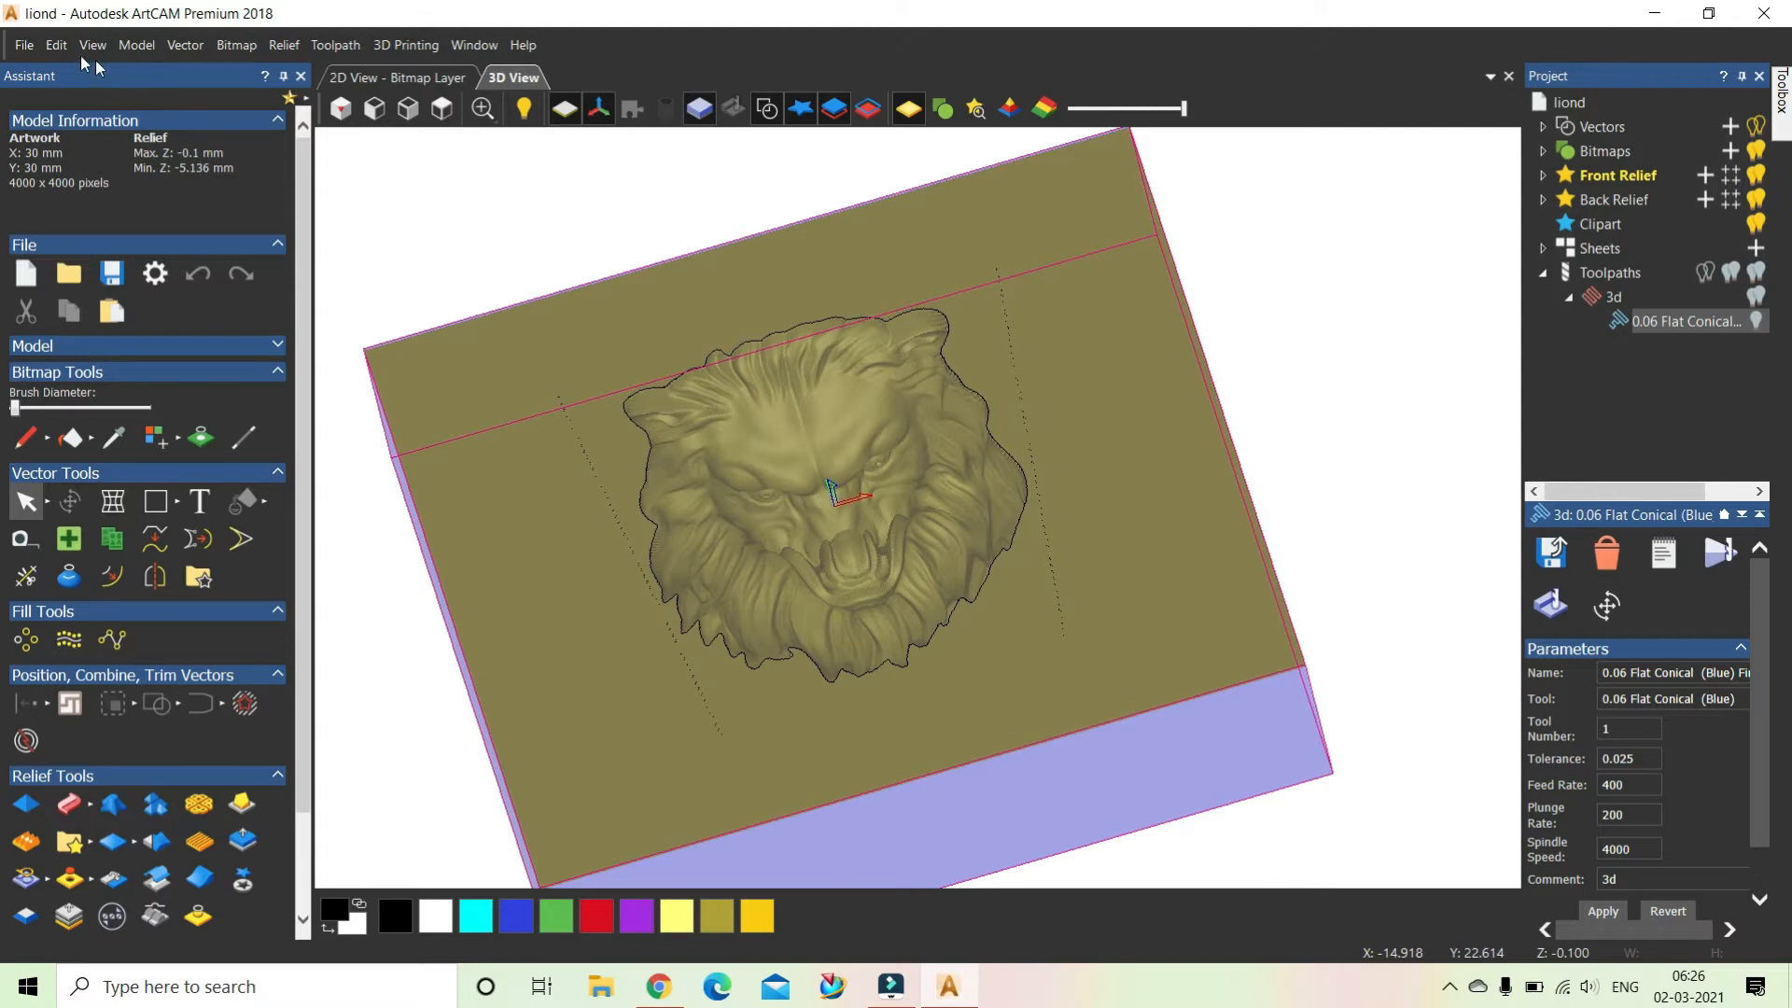
# Create a new 30 x 30 mm model at 4000 x 4000 points with a centre origin, discarding changes to liond.
pyautogui.click(24, 44)
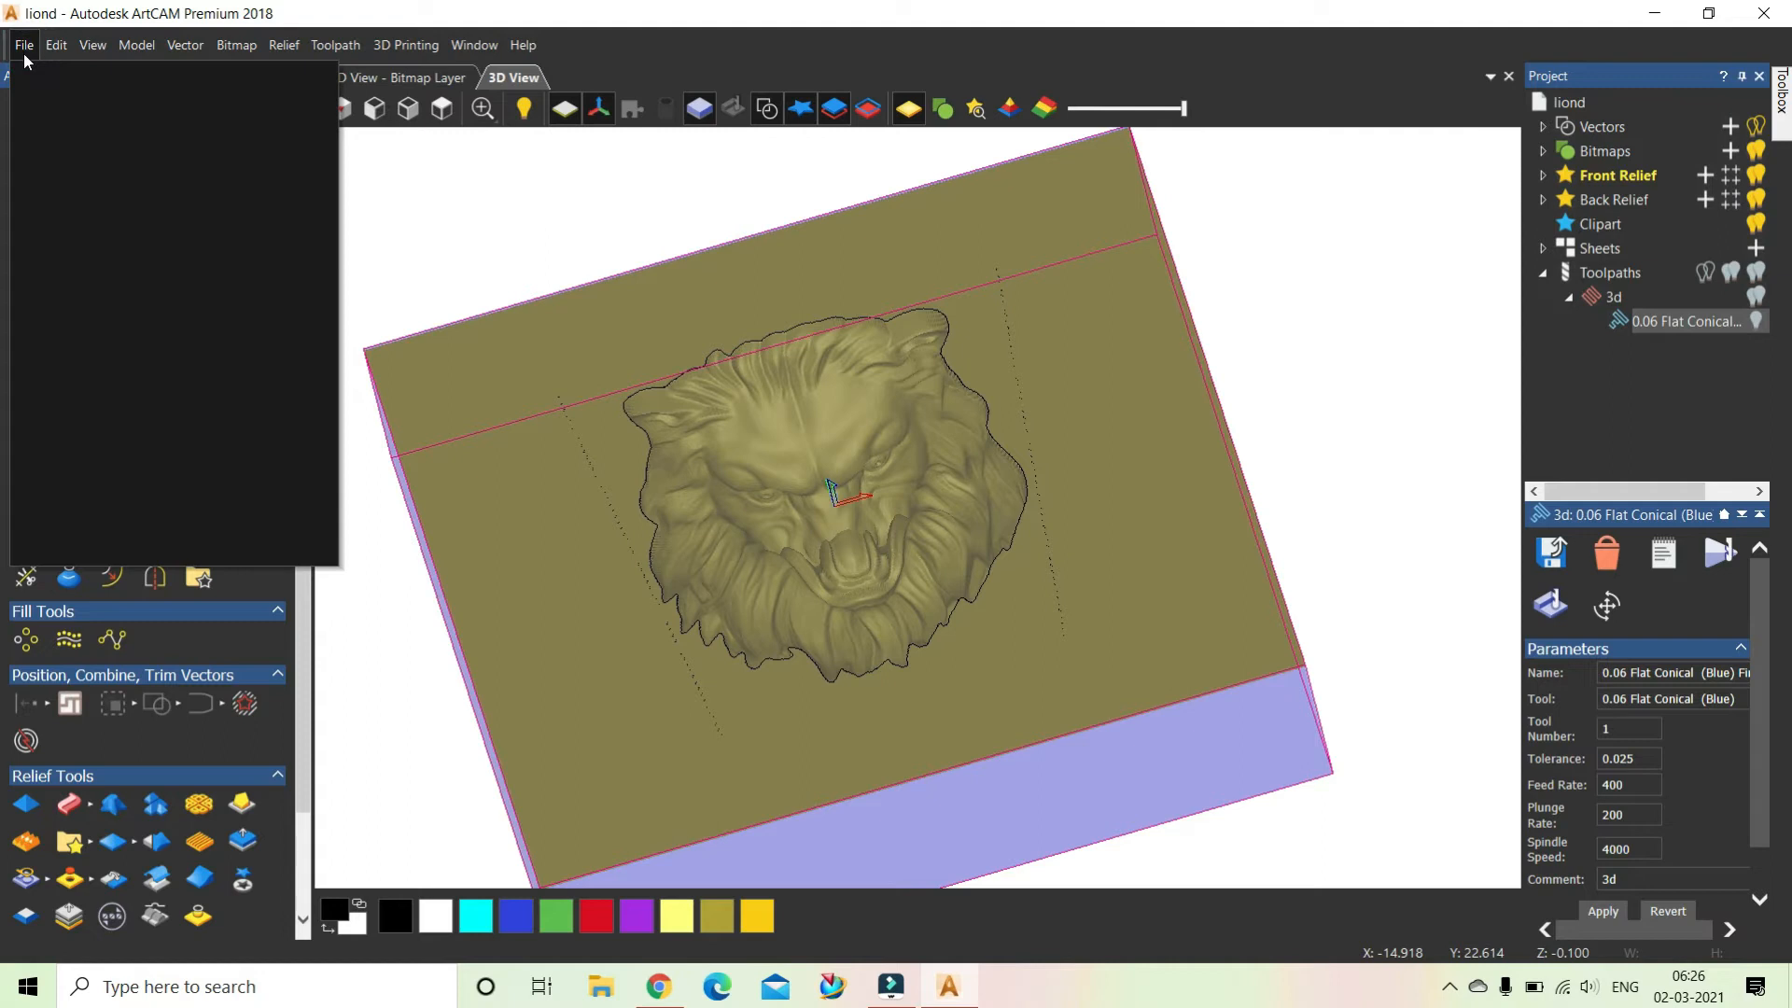
pyautogui.moveTo(238, 74)
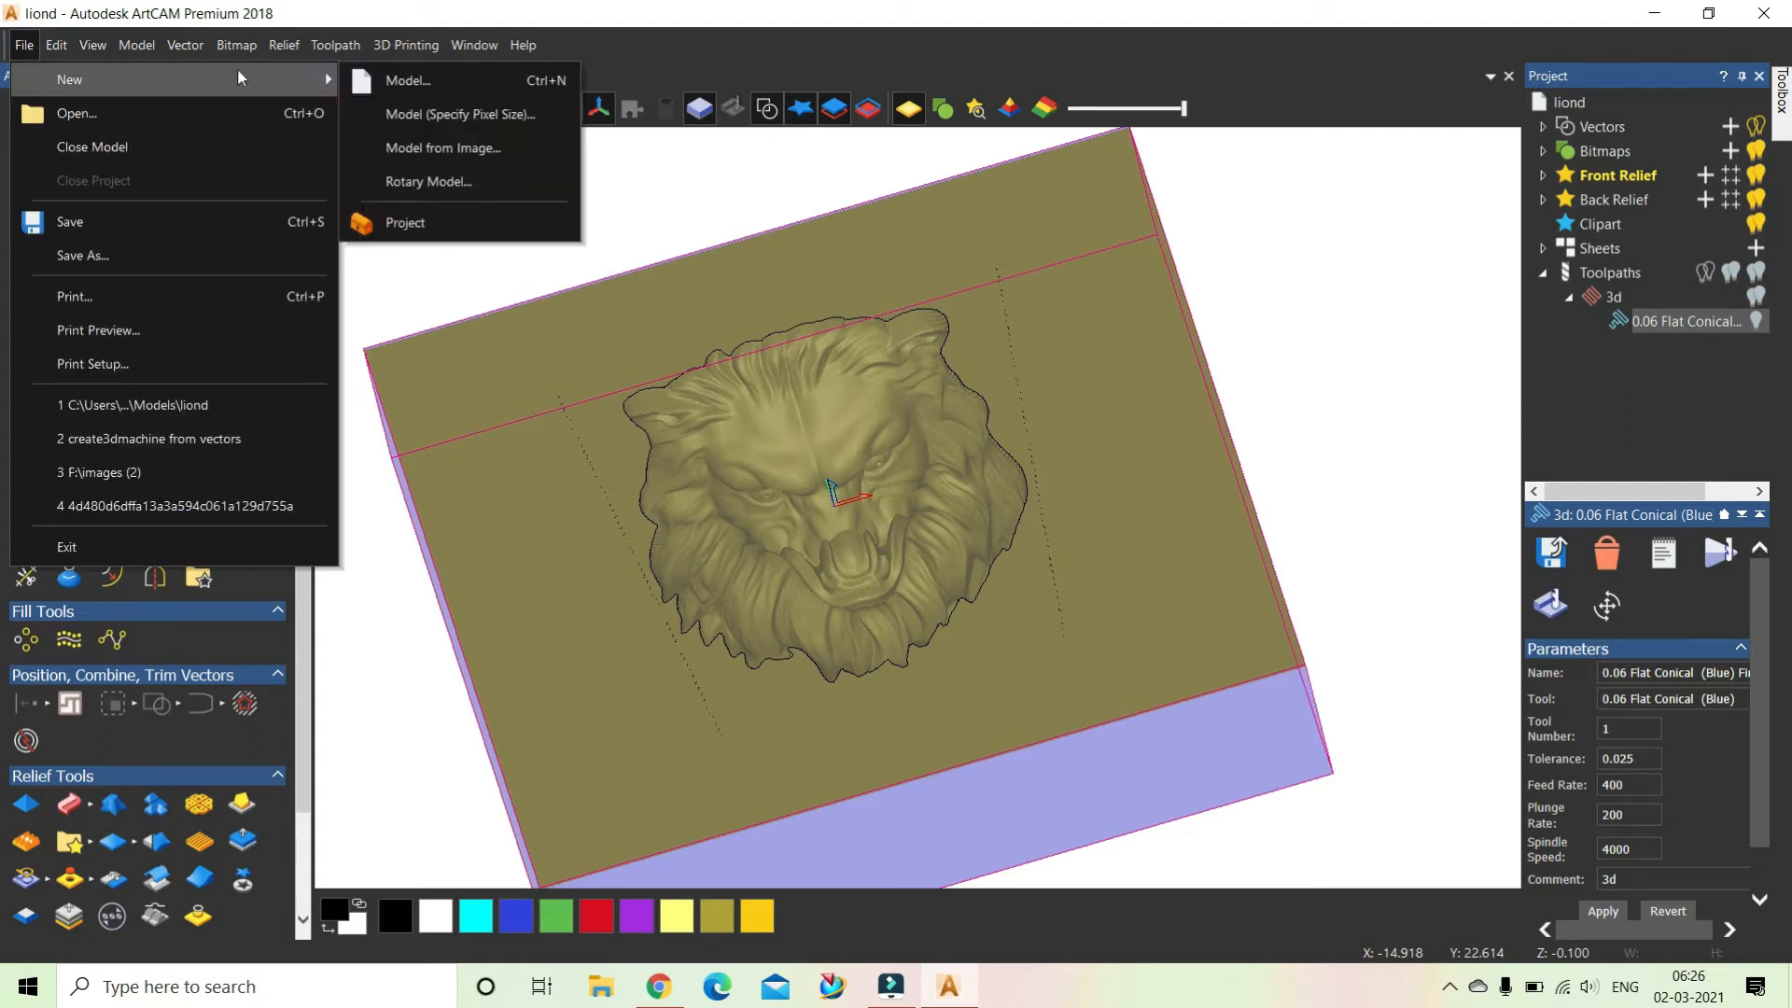
pyautogui.click(382, 82)
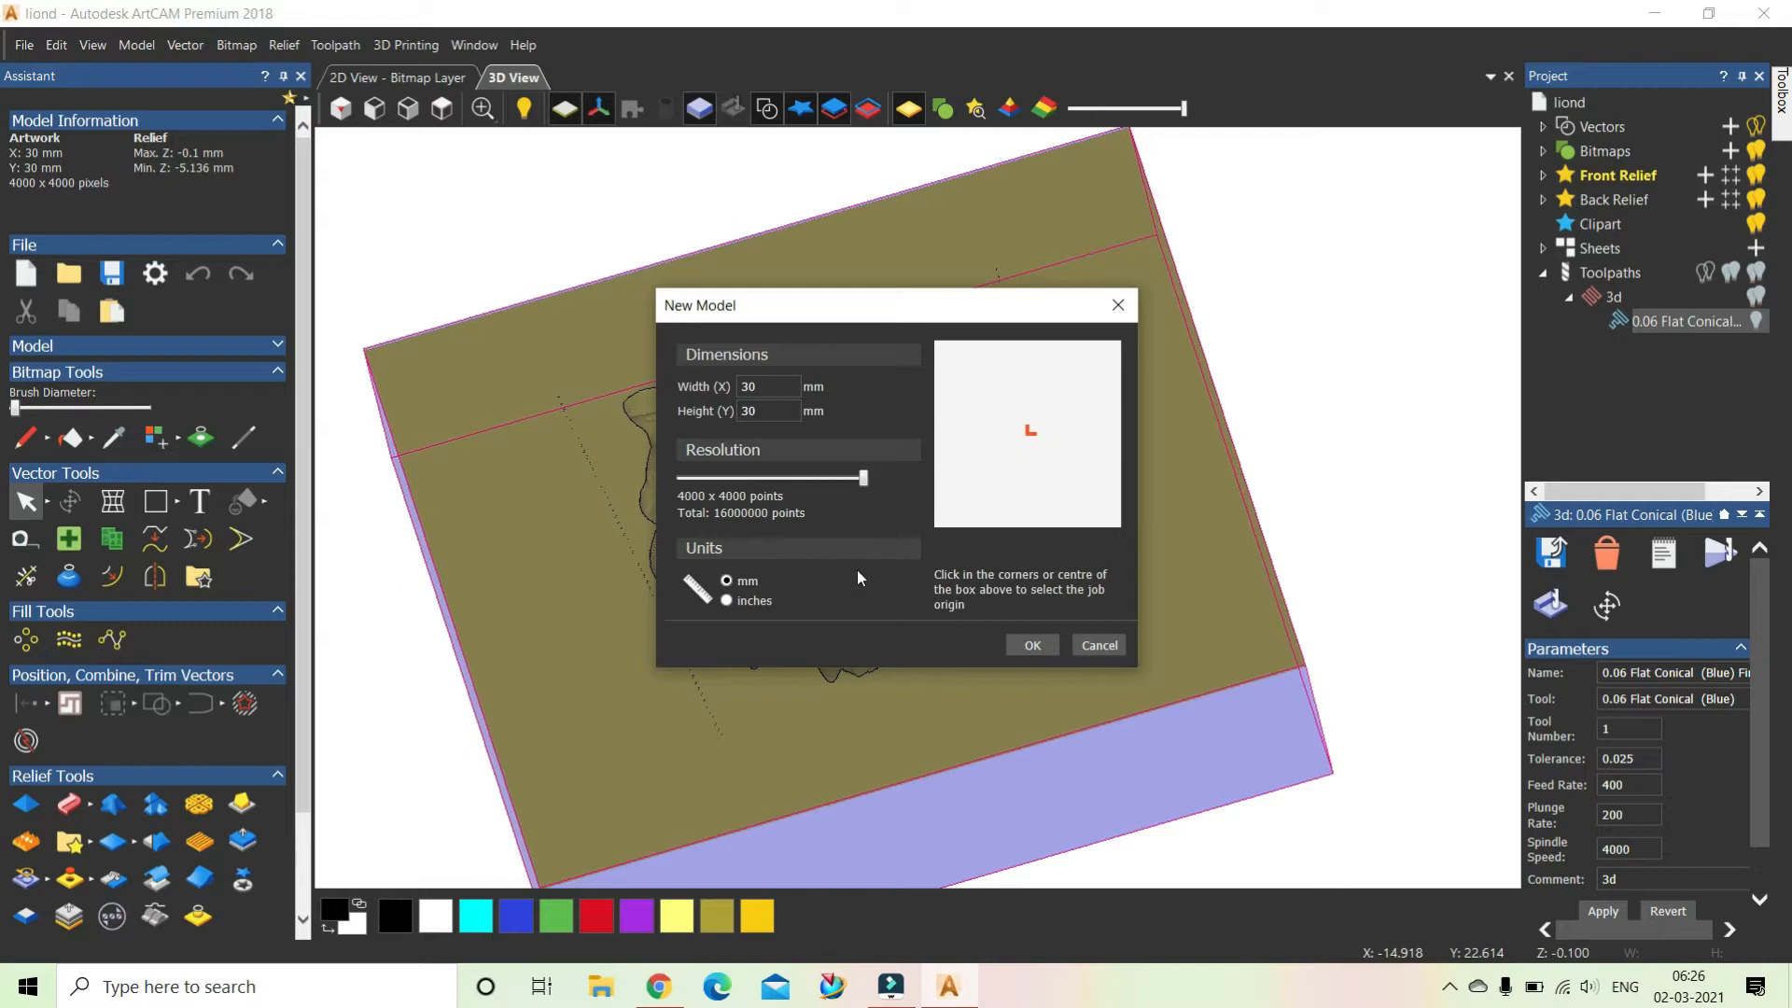
pyautogui.click(1034, 648)
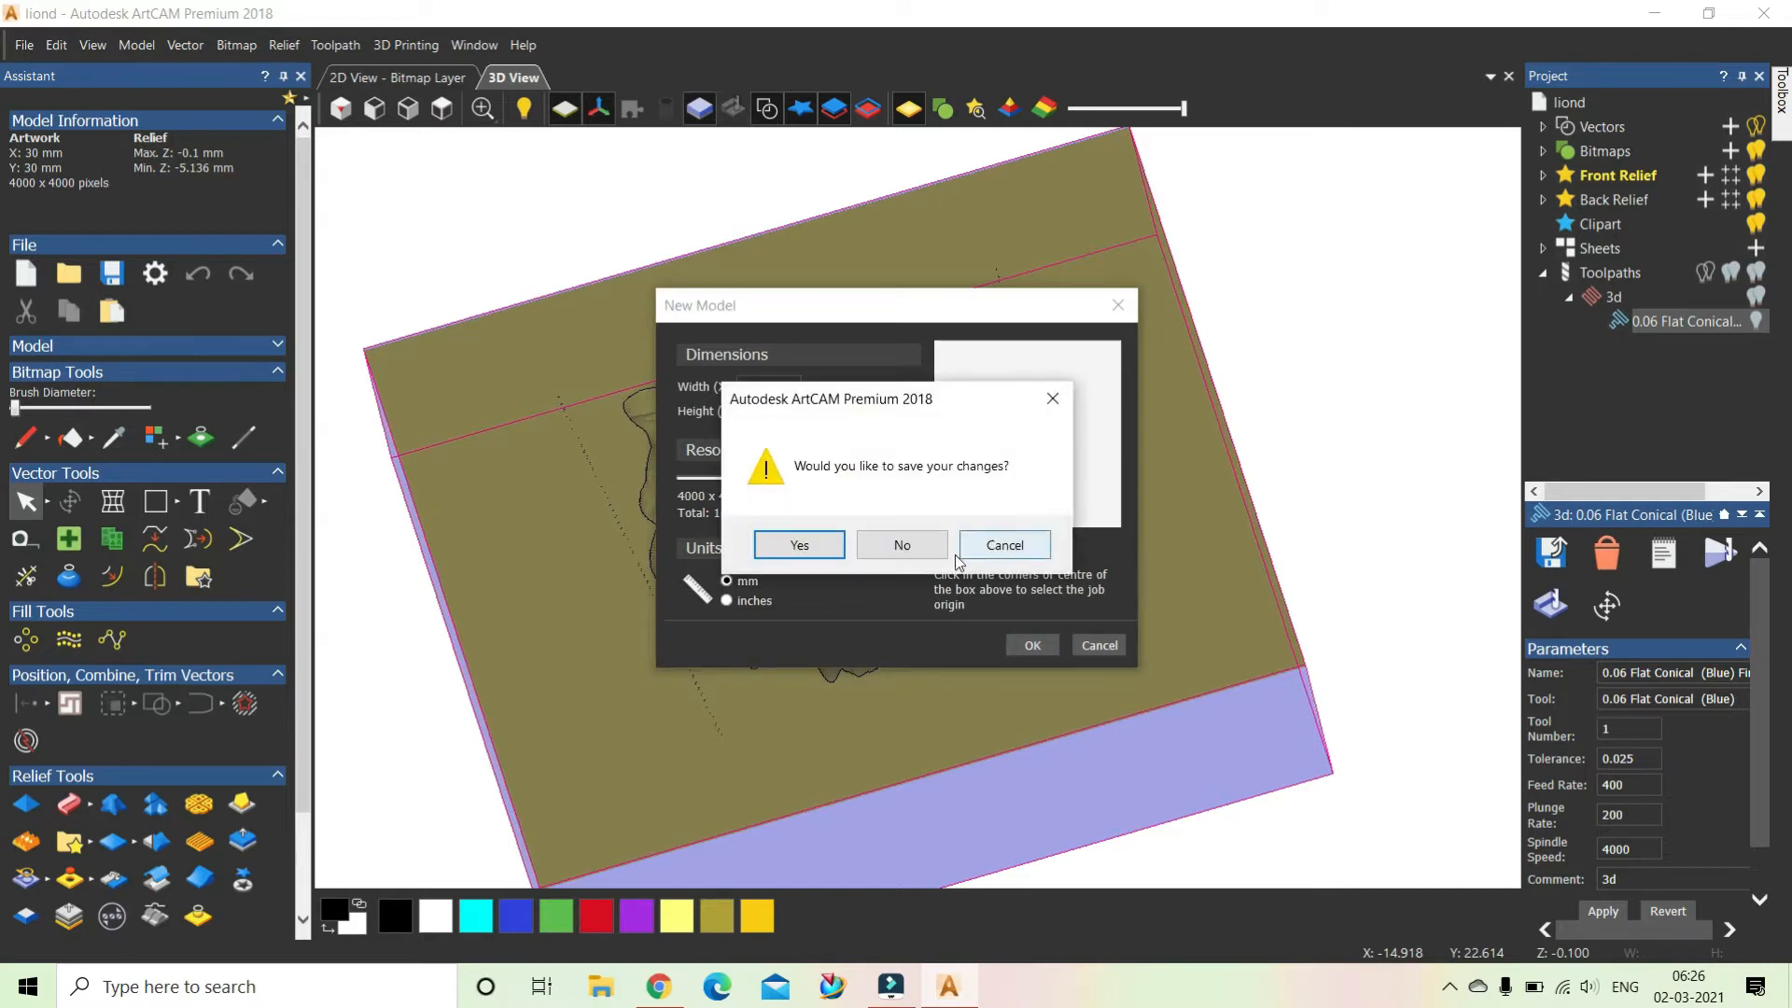
pyautogui.click(903, 543)
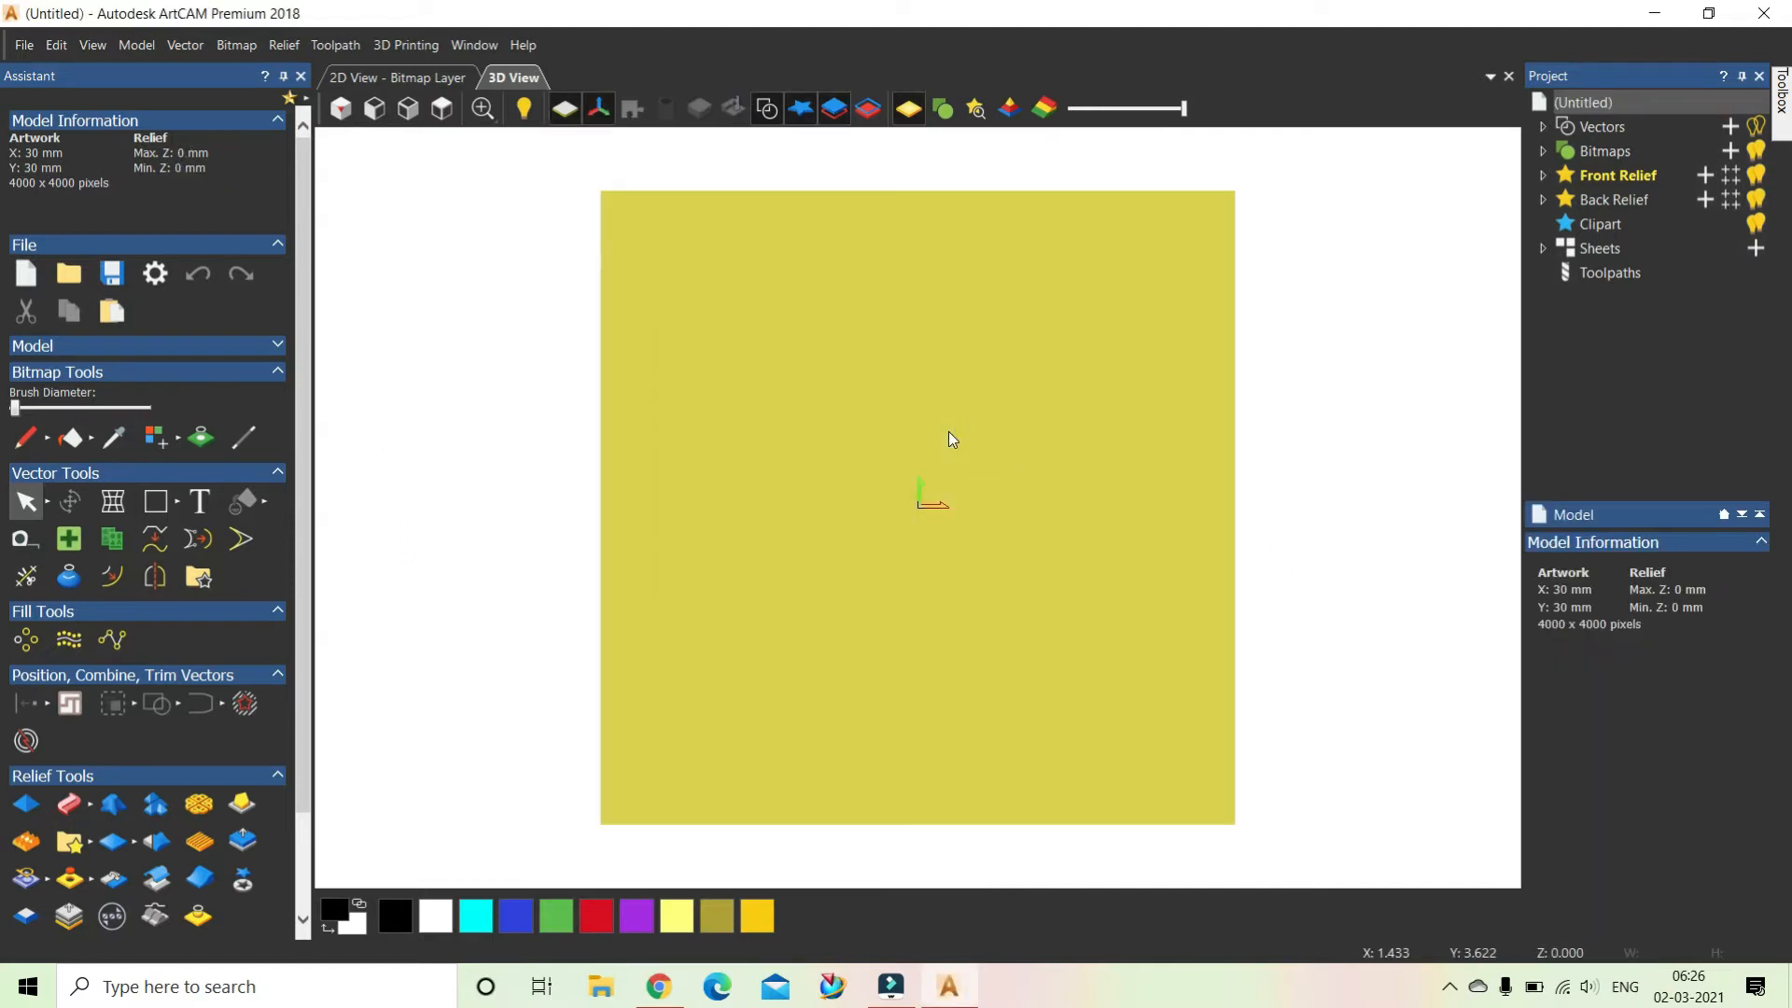
# Import the lion relief file from Local Disk (E:) into the new model.
pyautogui.moveTo(894, 558); pyautogui.dragTo(875, 327)
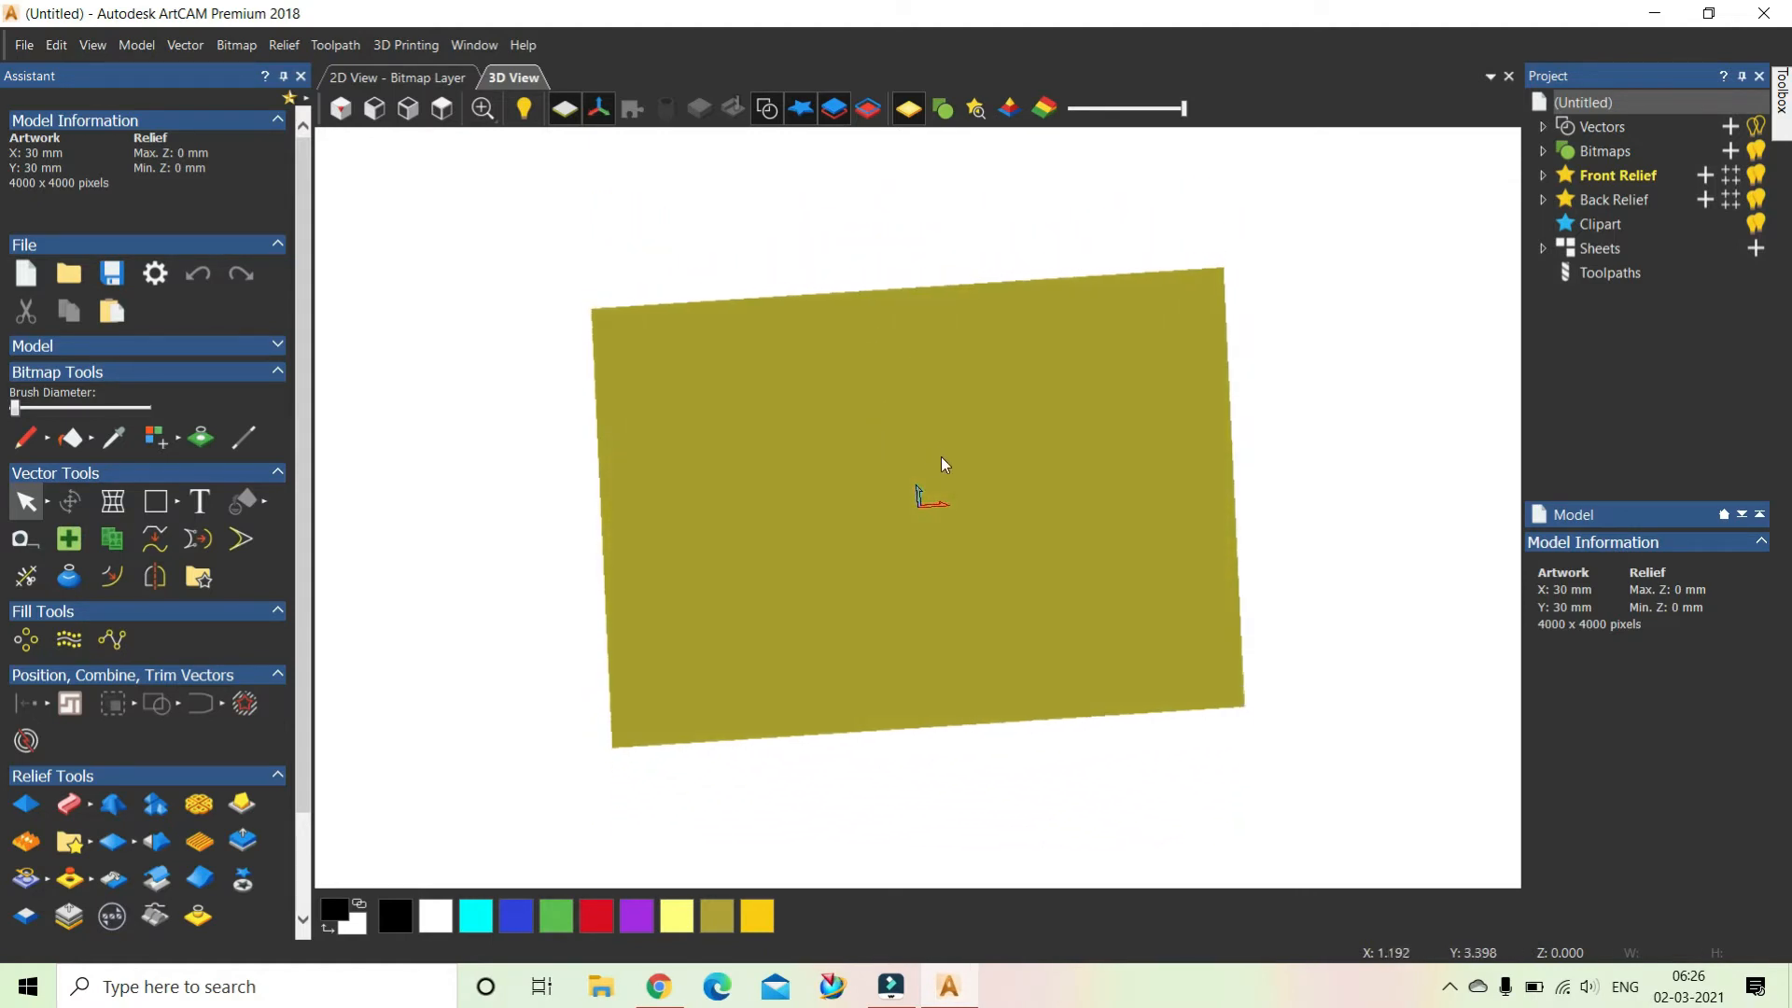
pyautogui.scroll(2, 941, 456)
pyautogui.scroll(-2, 879, 453)
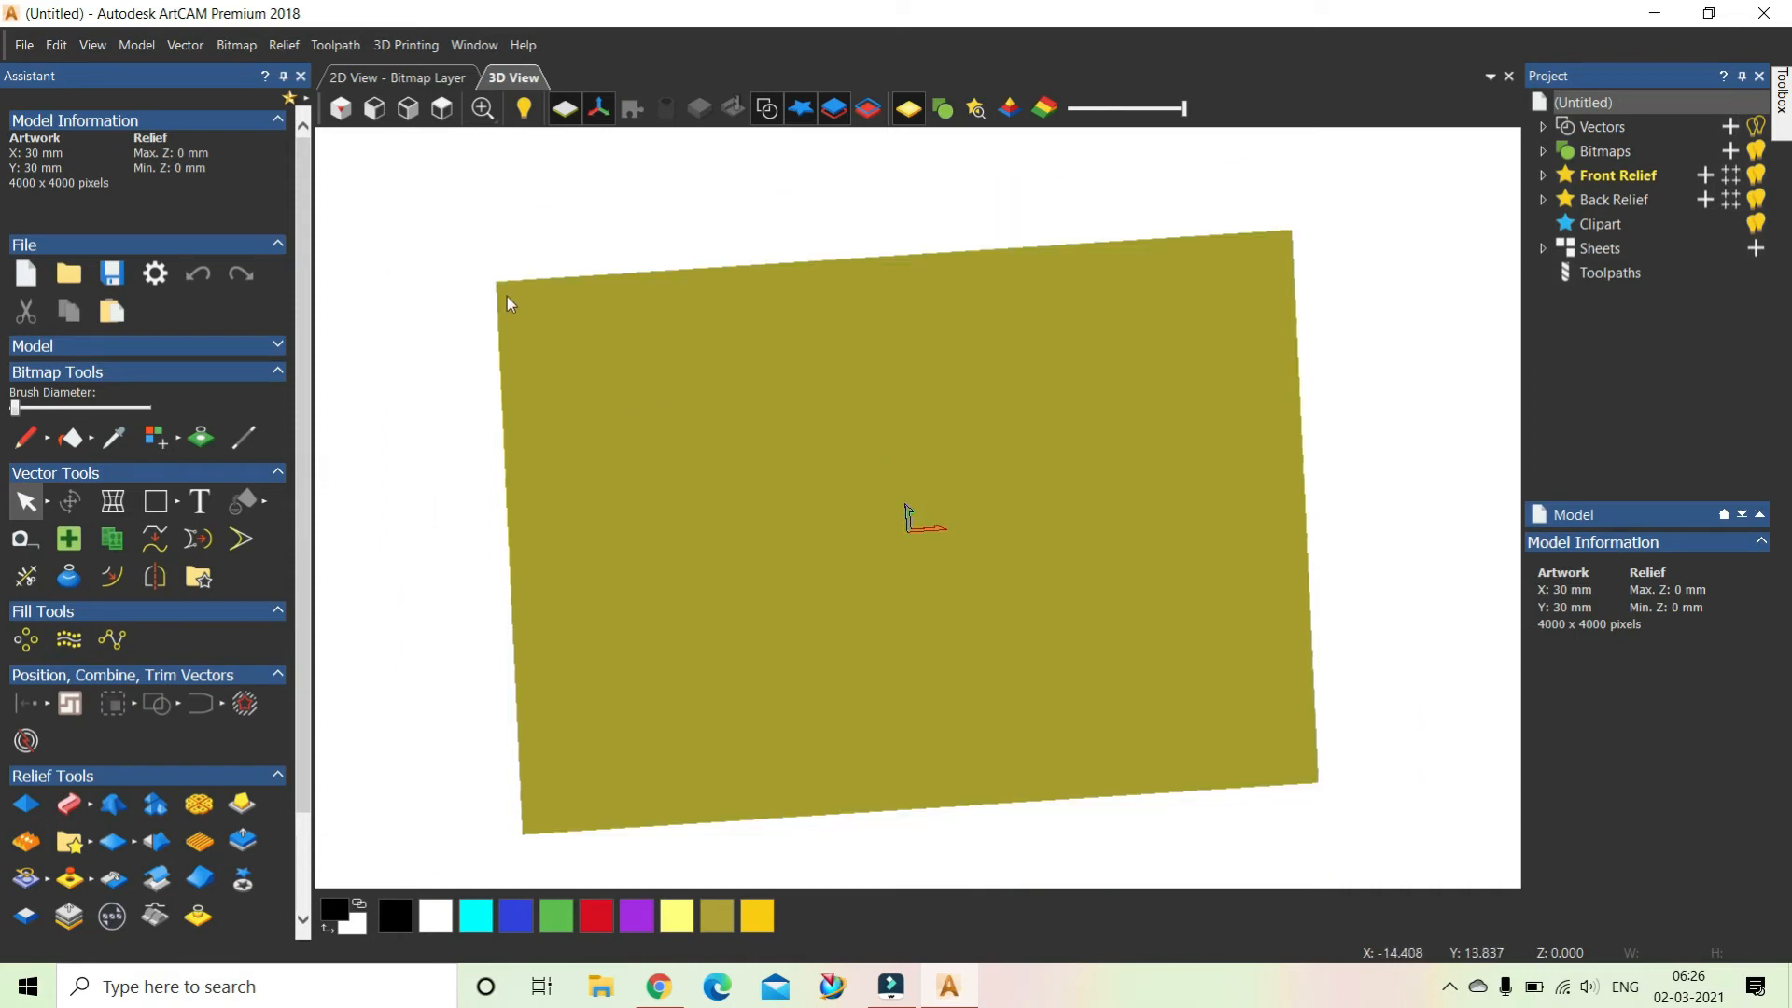
pyautogui.click(282, 47)
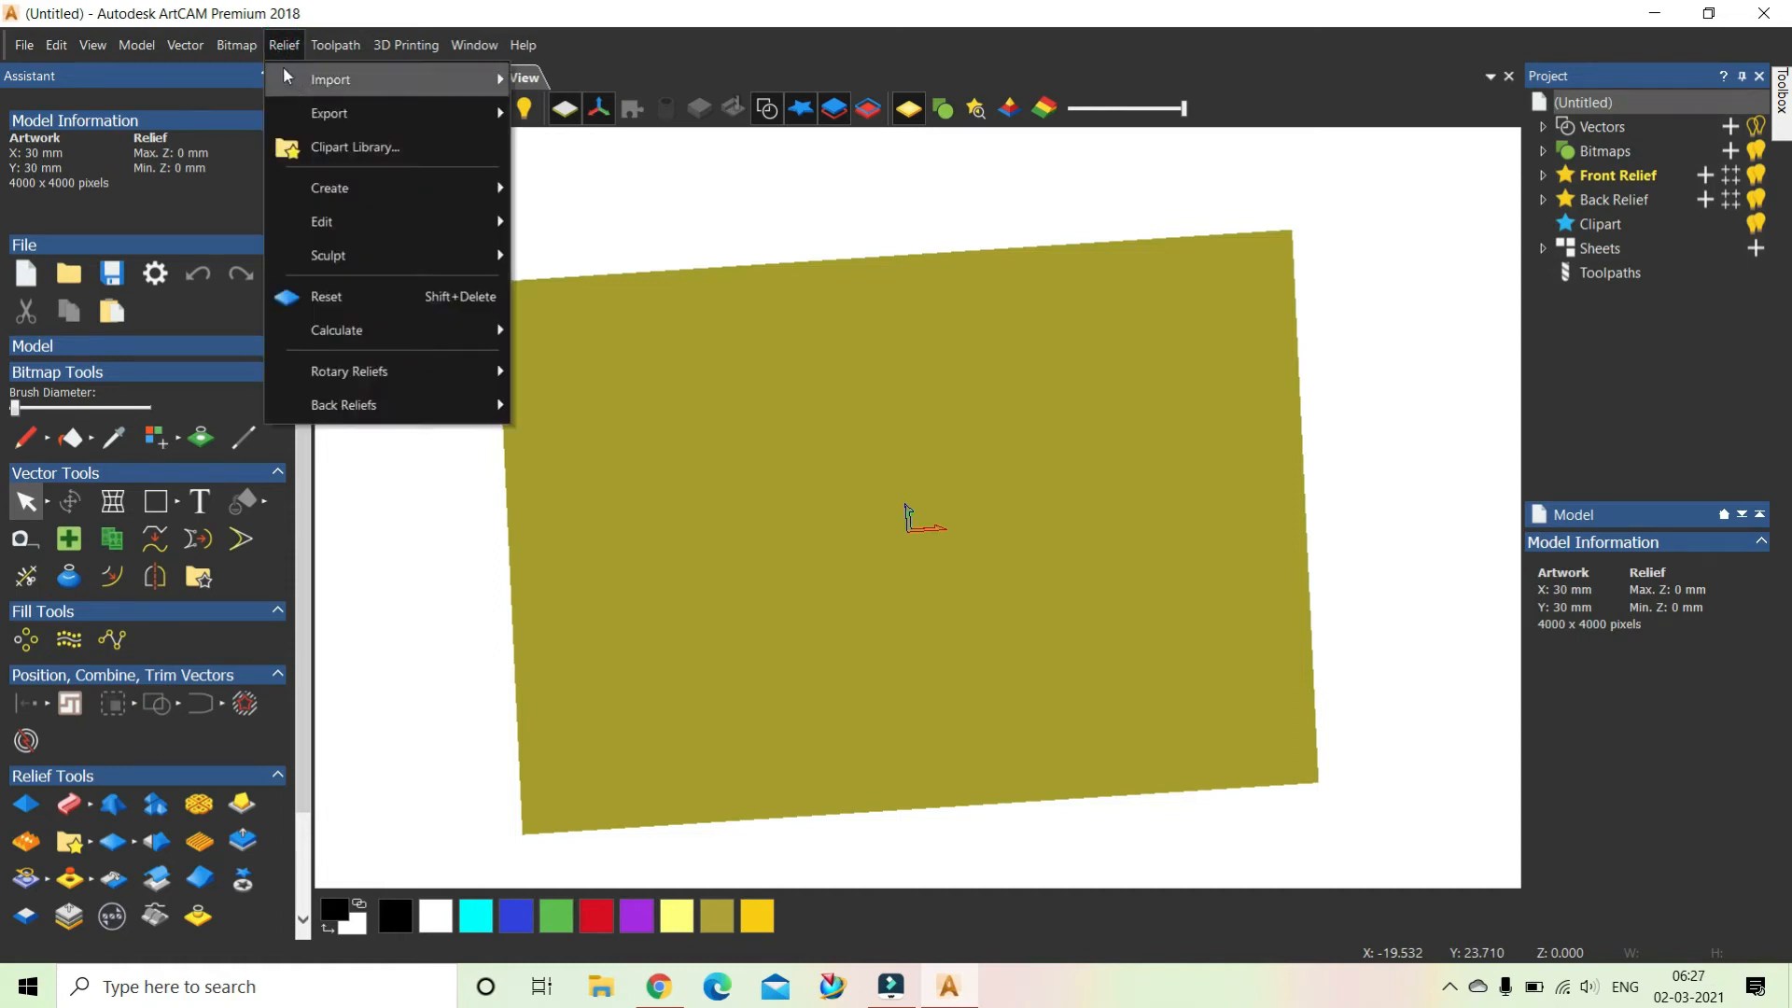
pyautogui.moveTo(296, 82)
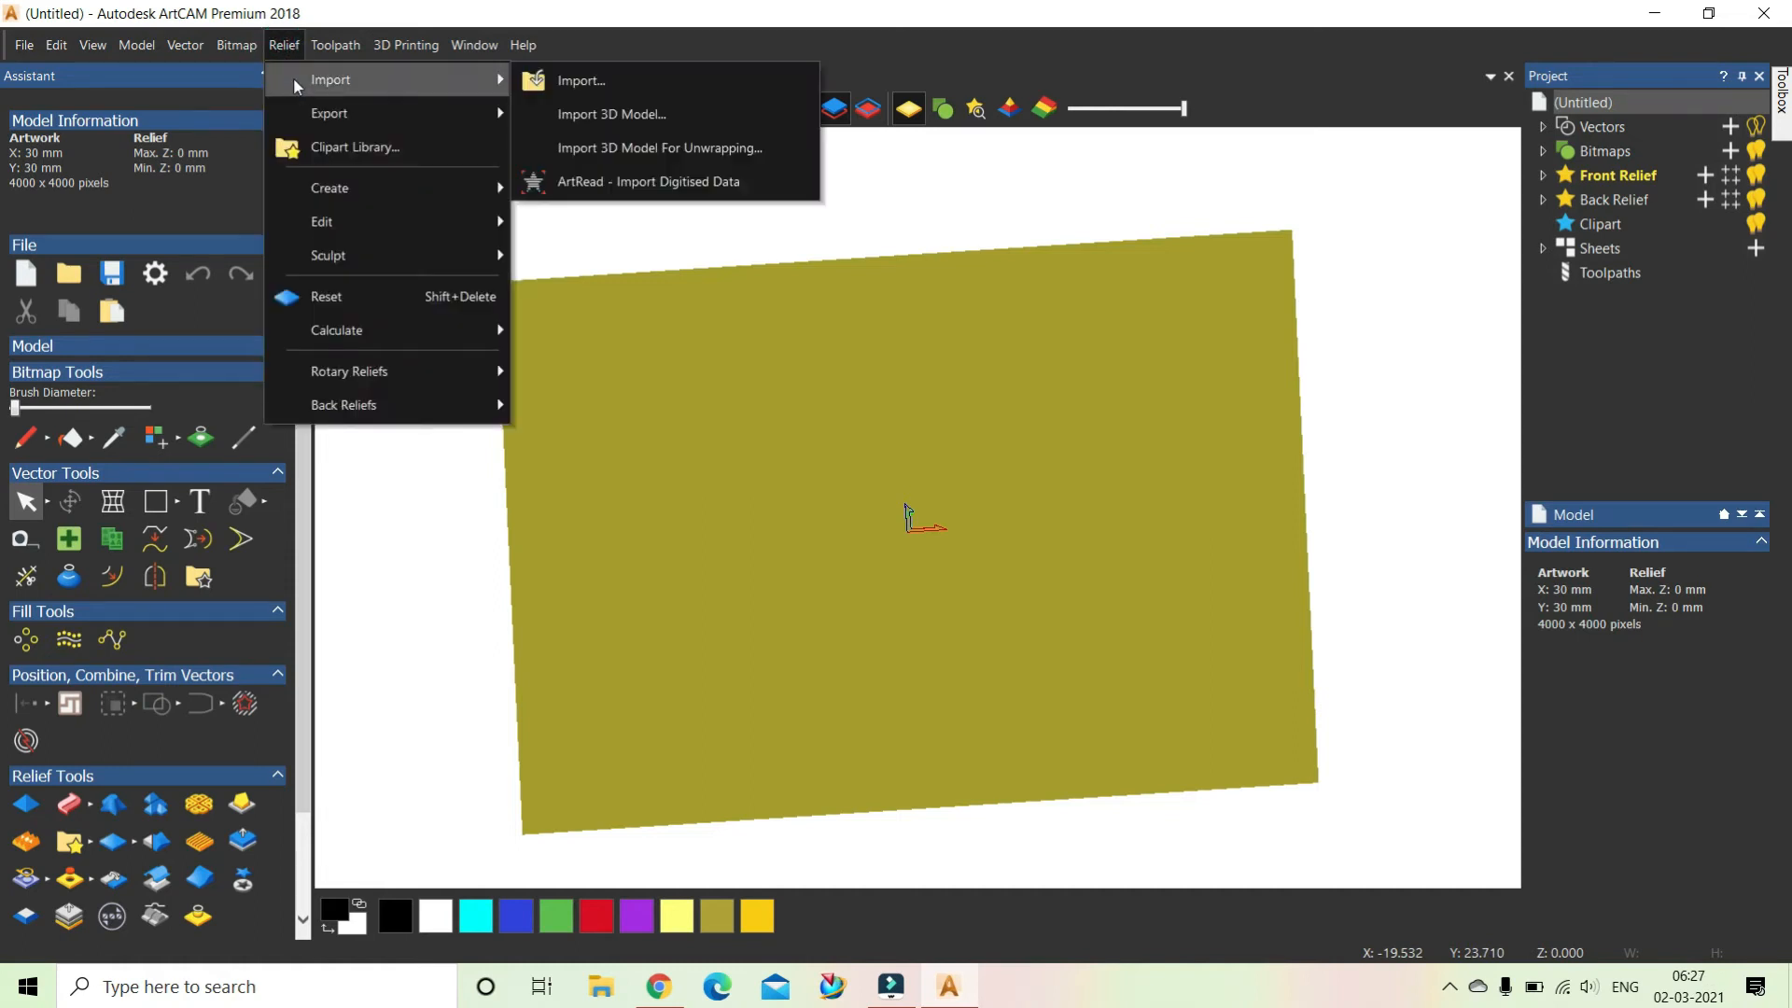
pyautogui.click(566, 86)
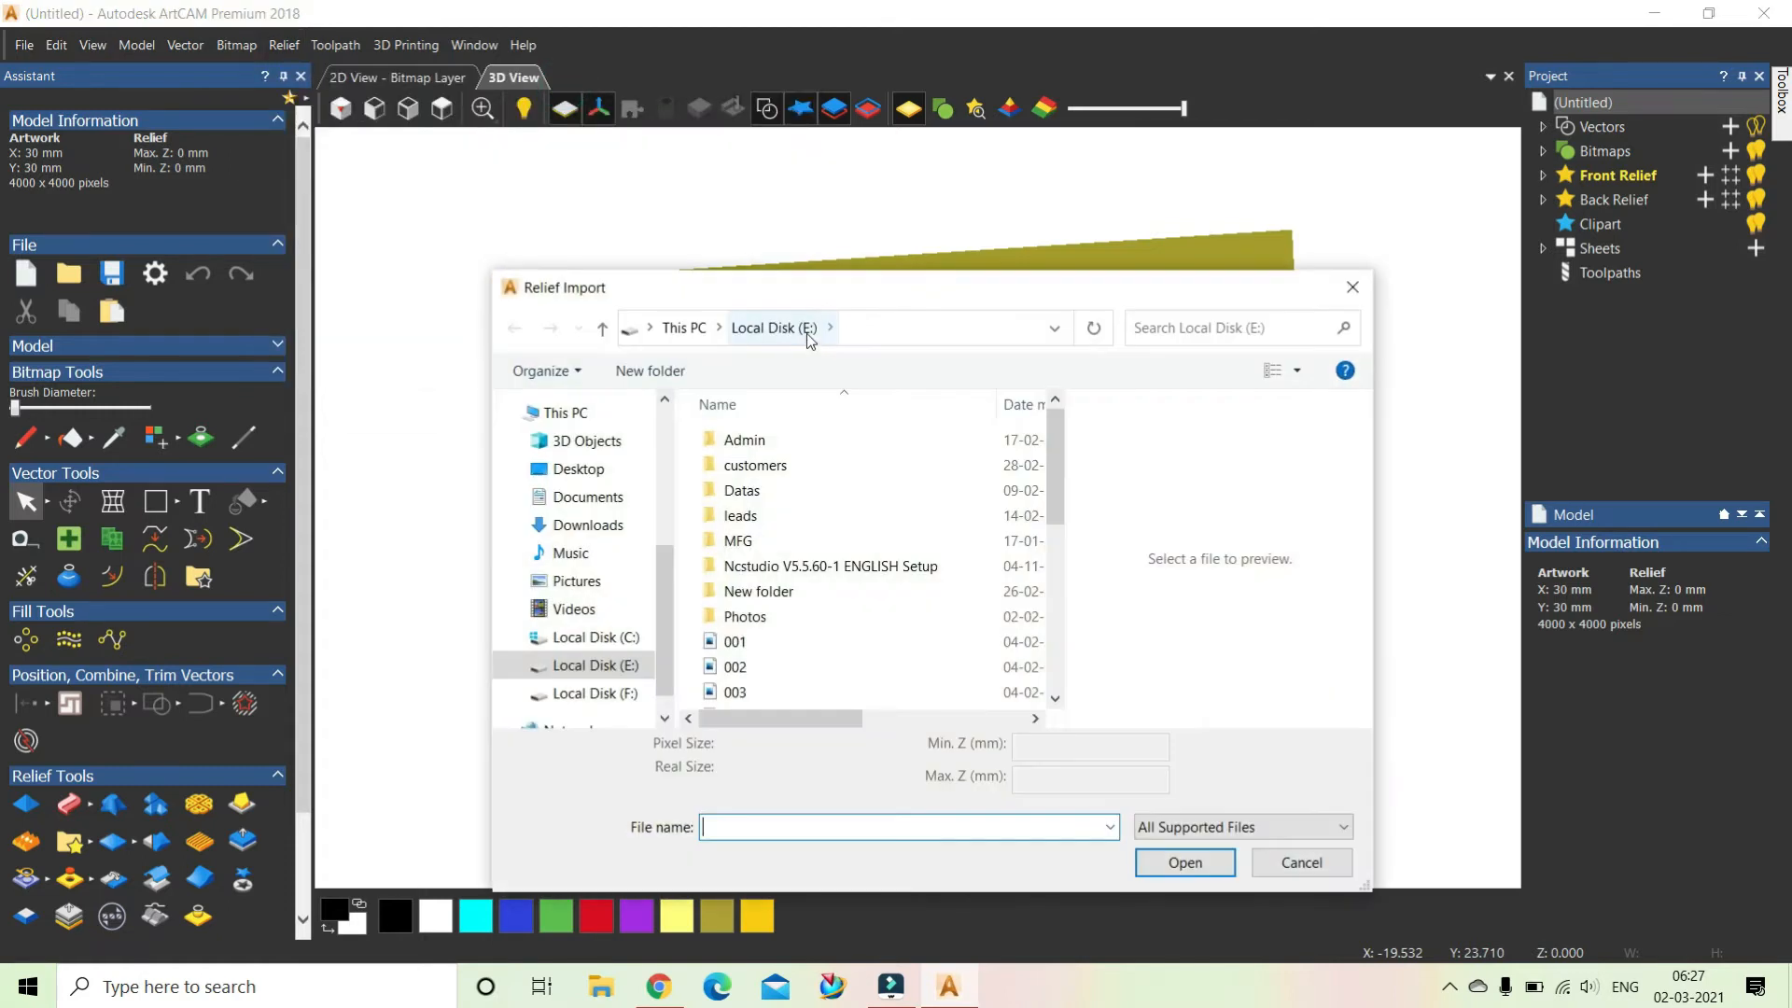
pyautogui.scroll(-4, 1056, 453)
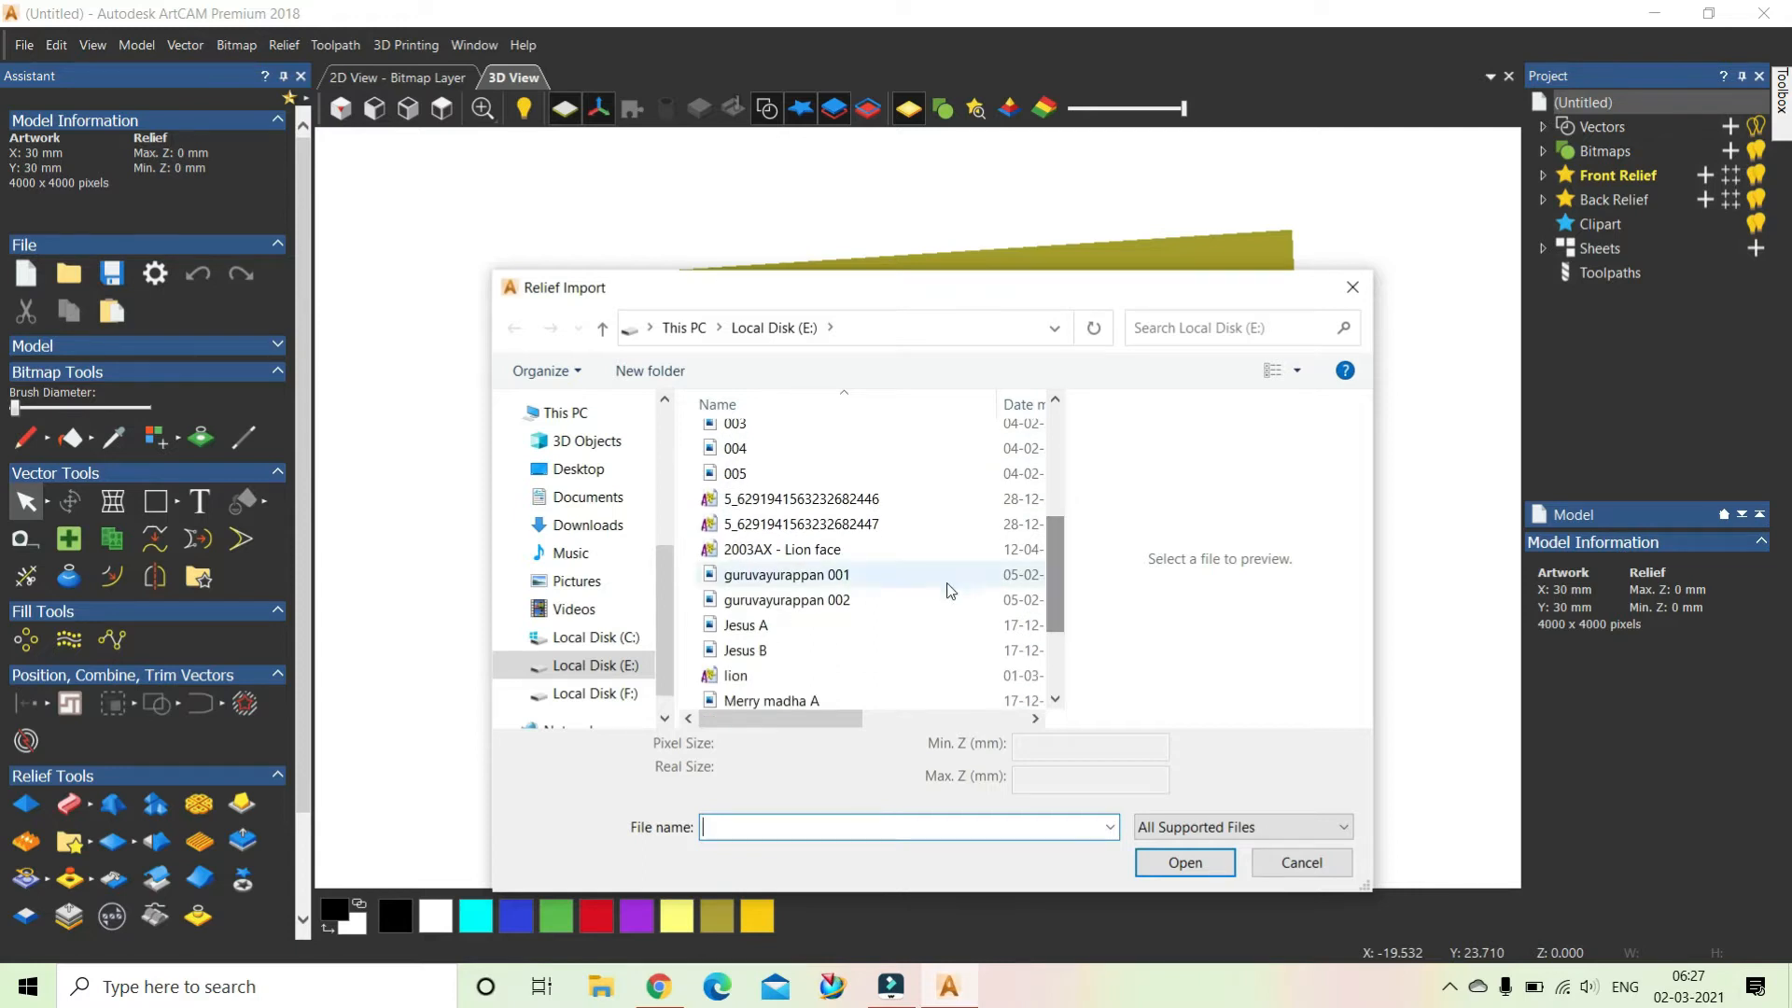
pyautogui.click(740, 676)
pyautogui.click(1184, 862)
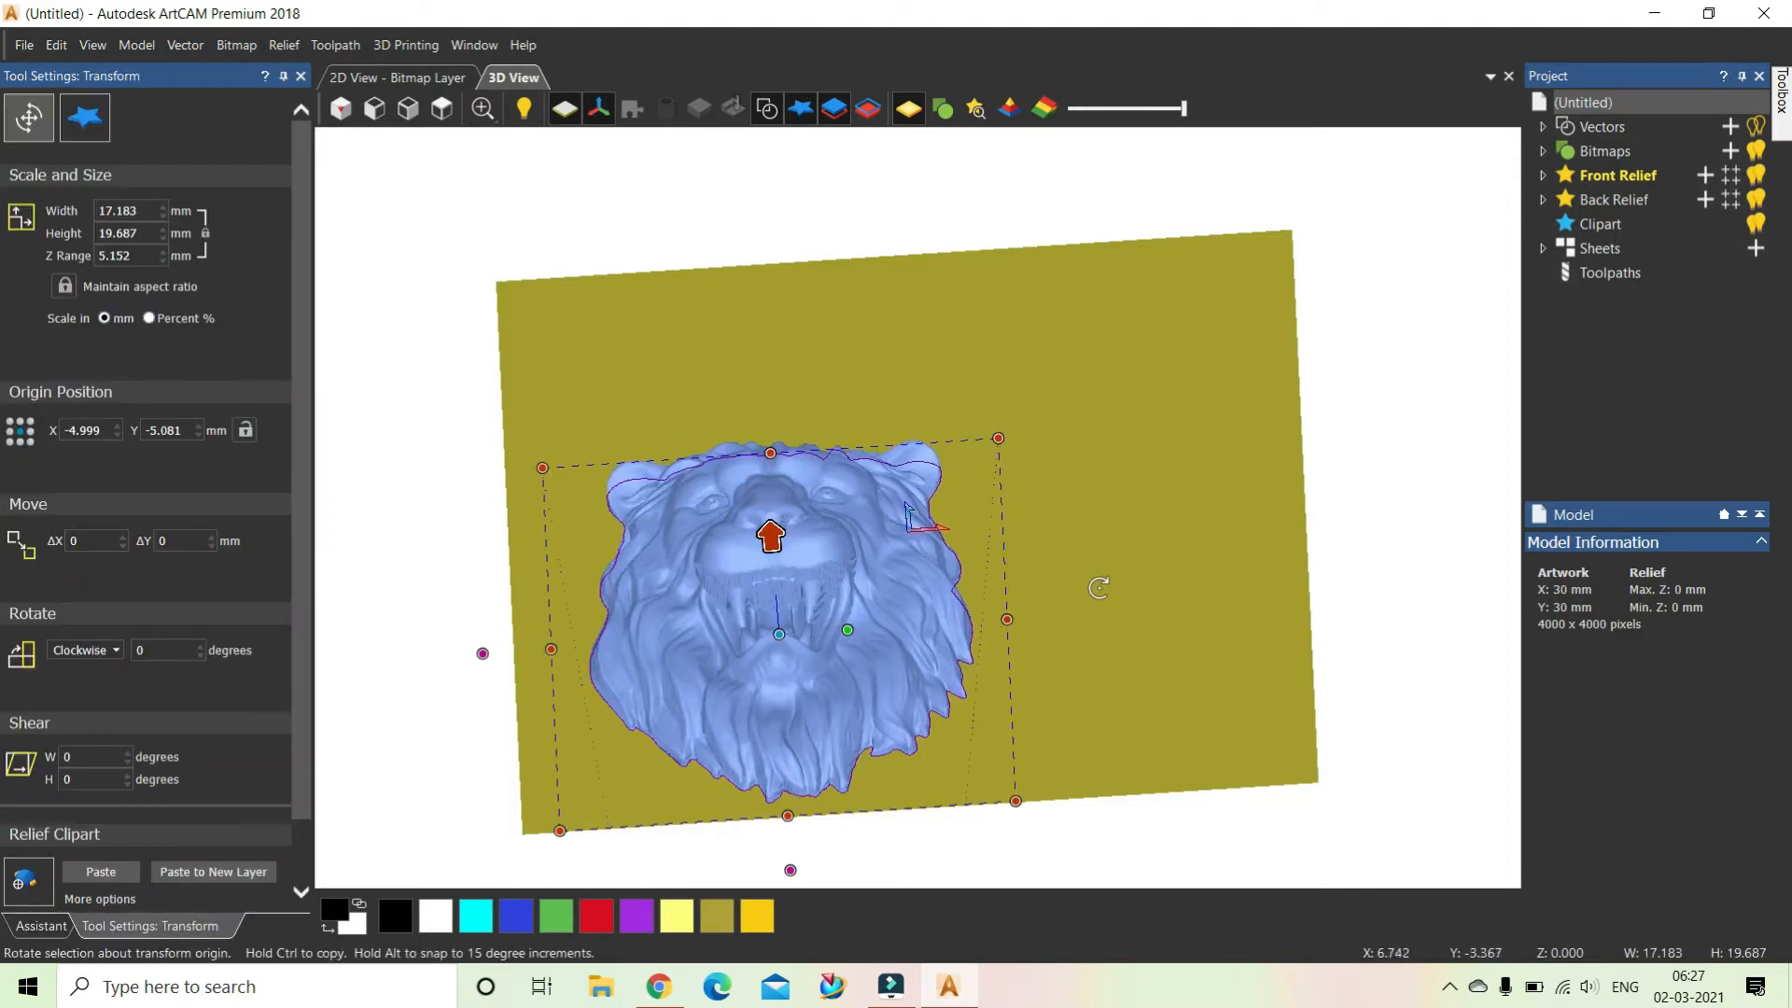
pyautogui.moveTo(1043, 555); pyautogui.dragTo(1084, 599, button='middle')
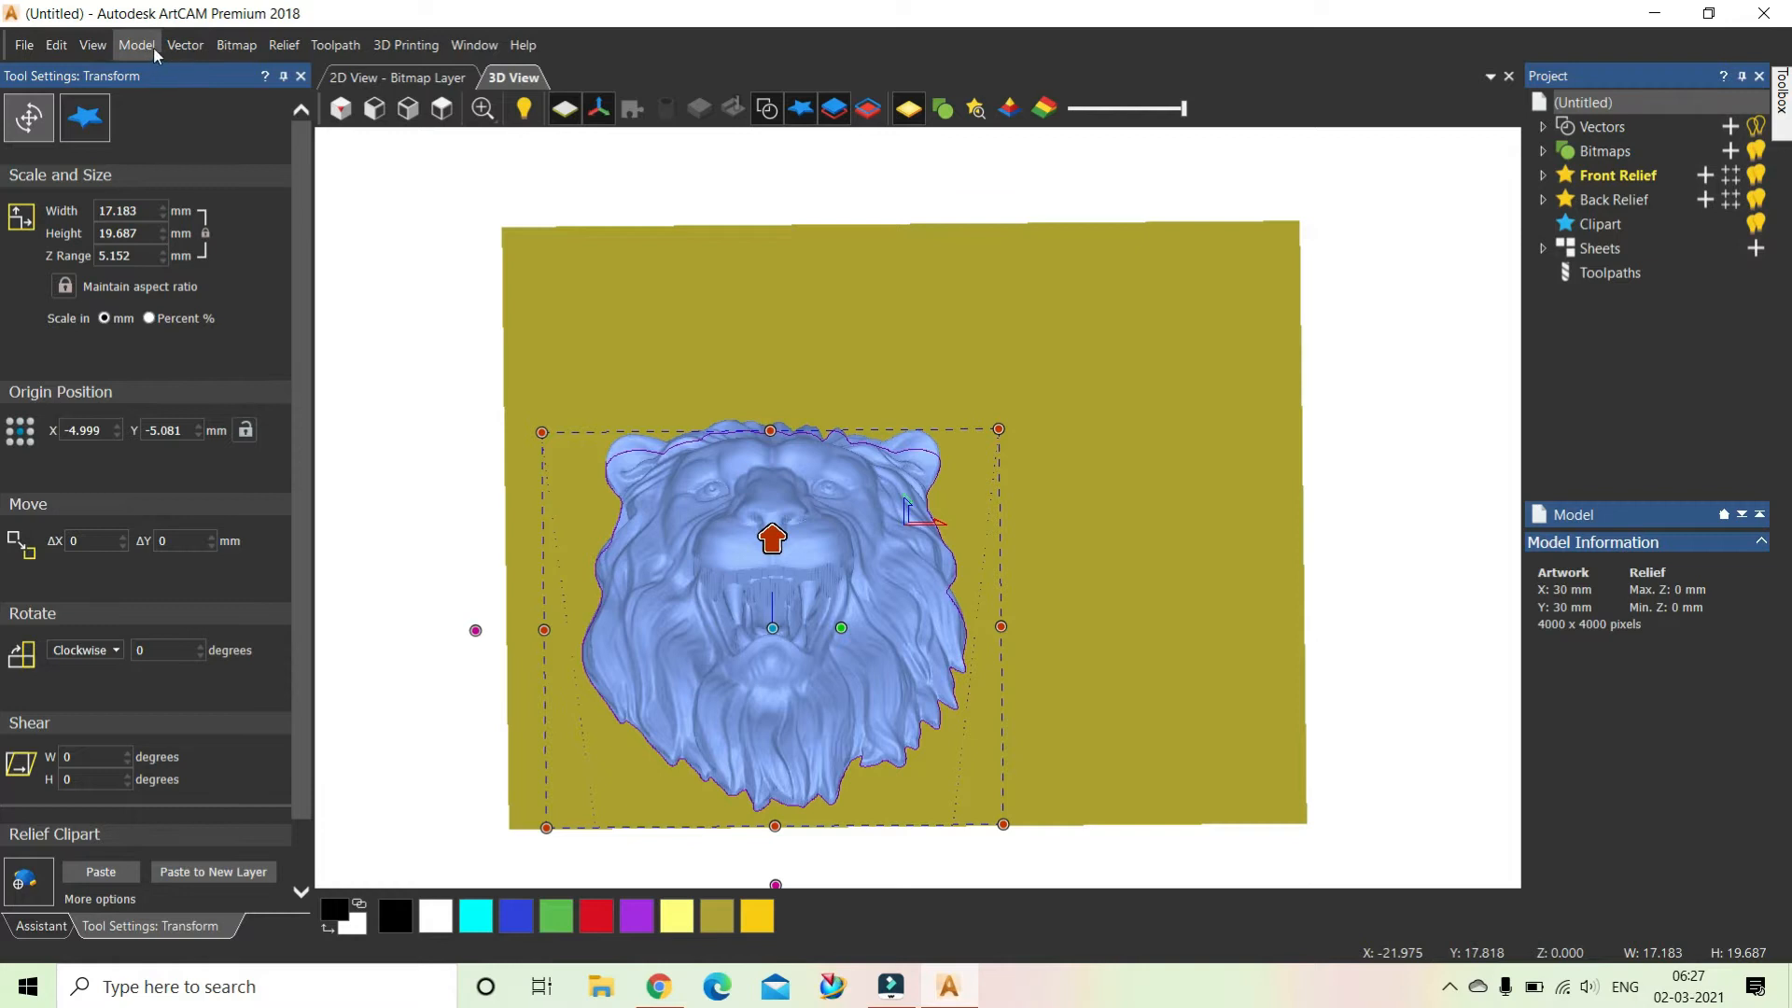
# Centre the imported lion clipart in the model and paste it into the front relief.
pyautogui.click(182, 47)
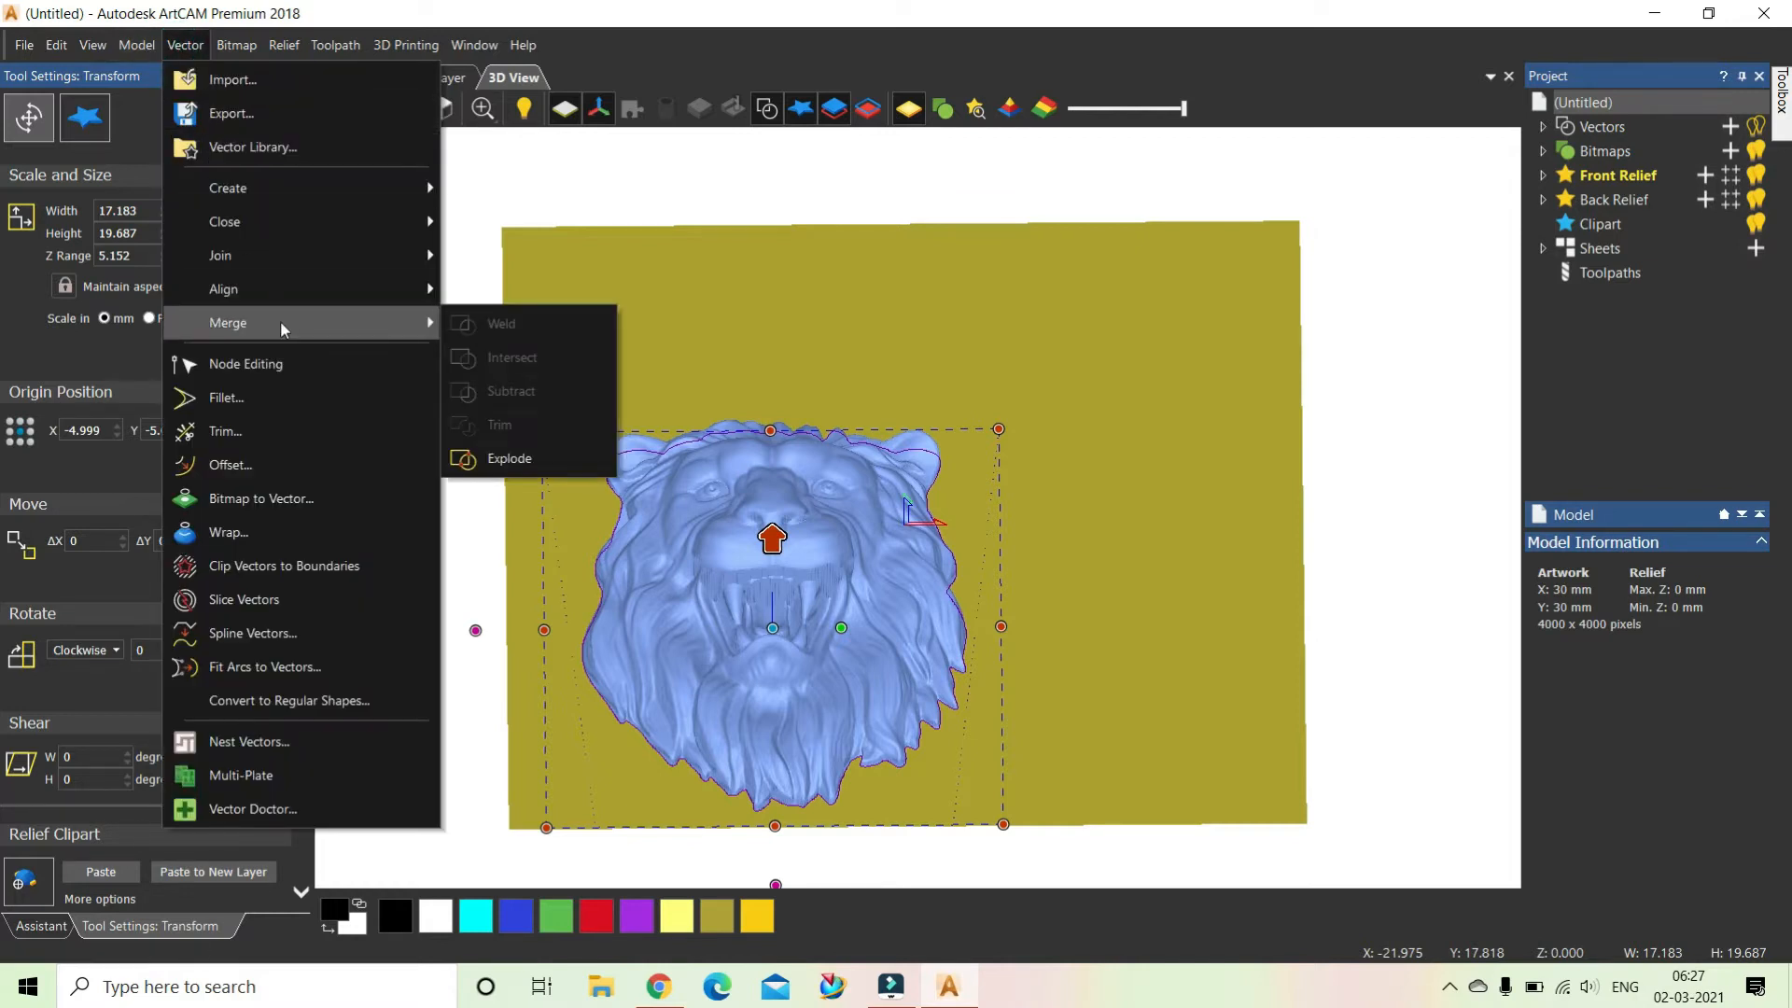
pyautogui.moveTo(305, 289)
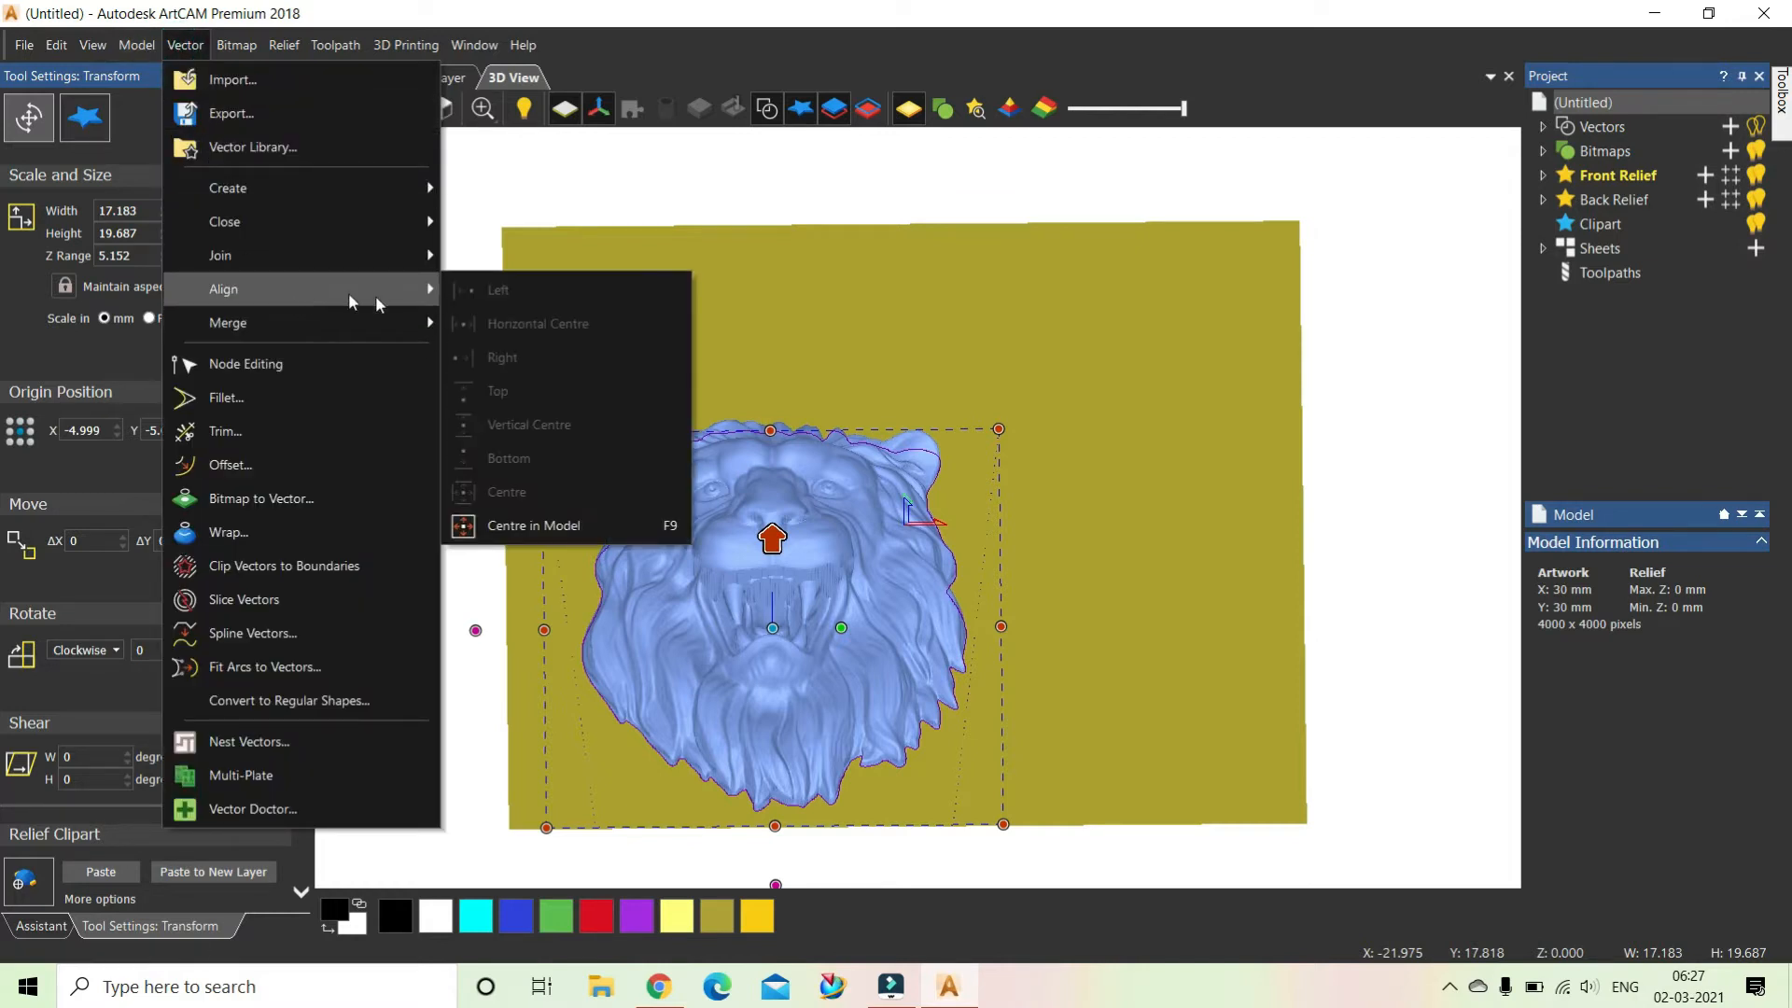
pyautogui.click(546, 520)
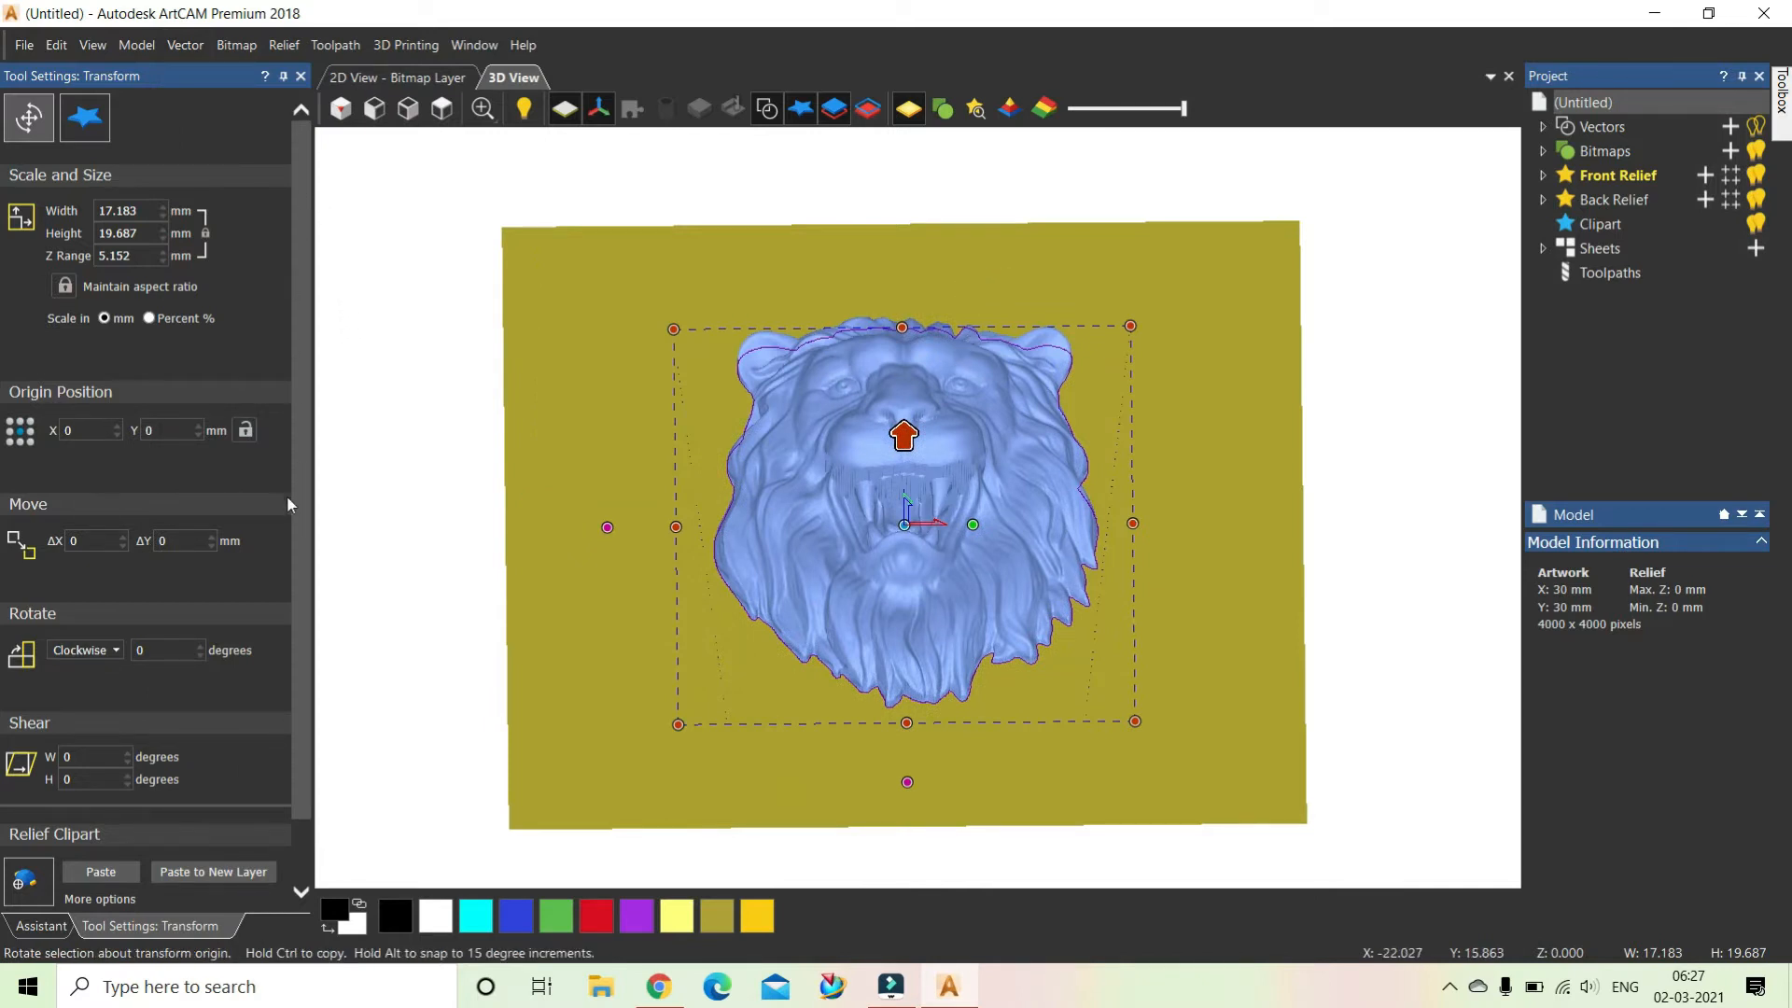
pyautogui.scroll(-2, 308, 521)
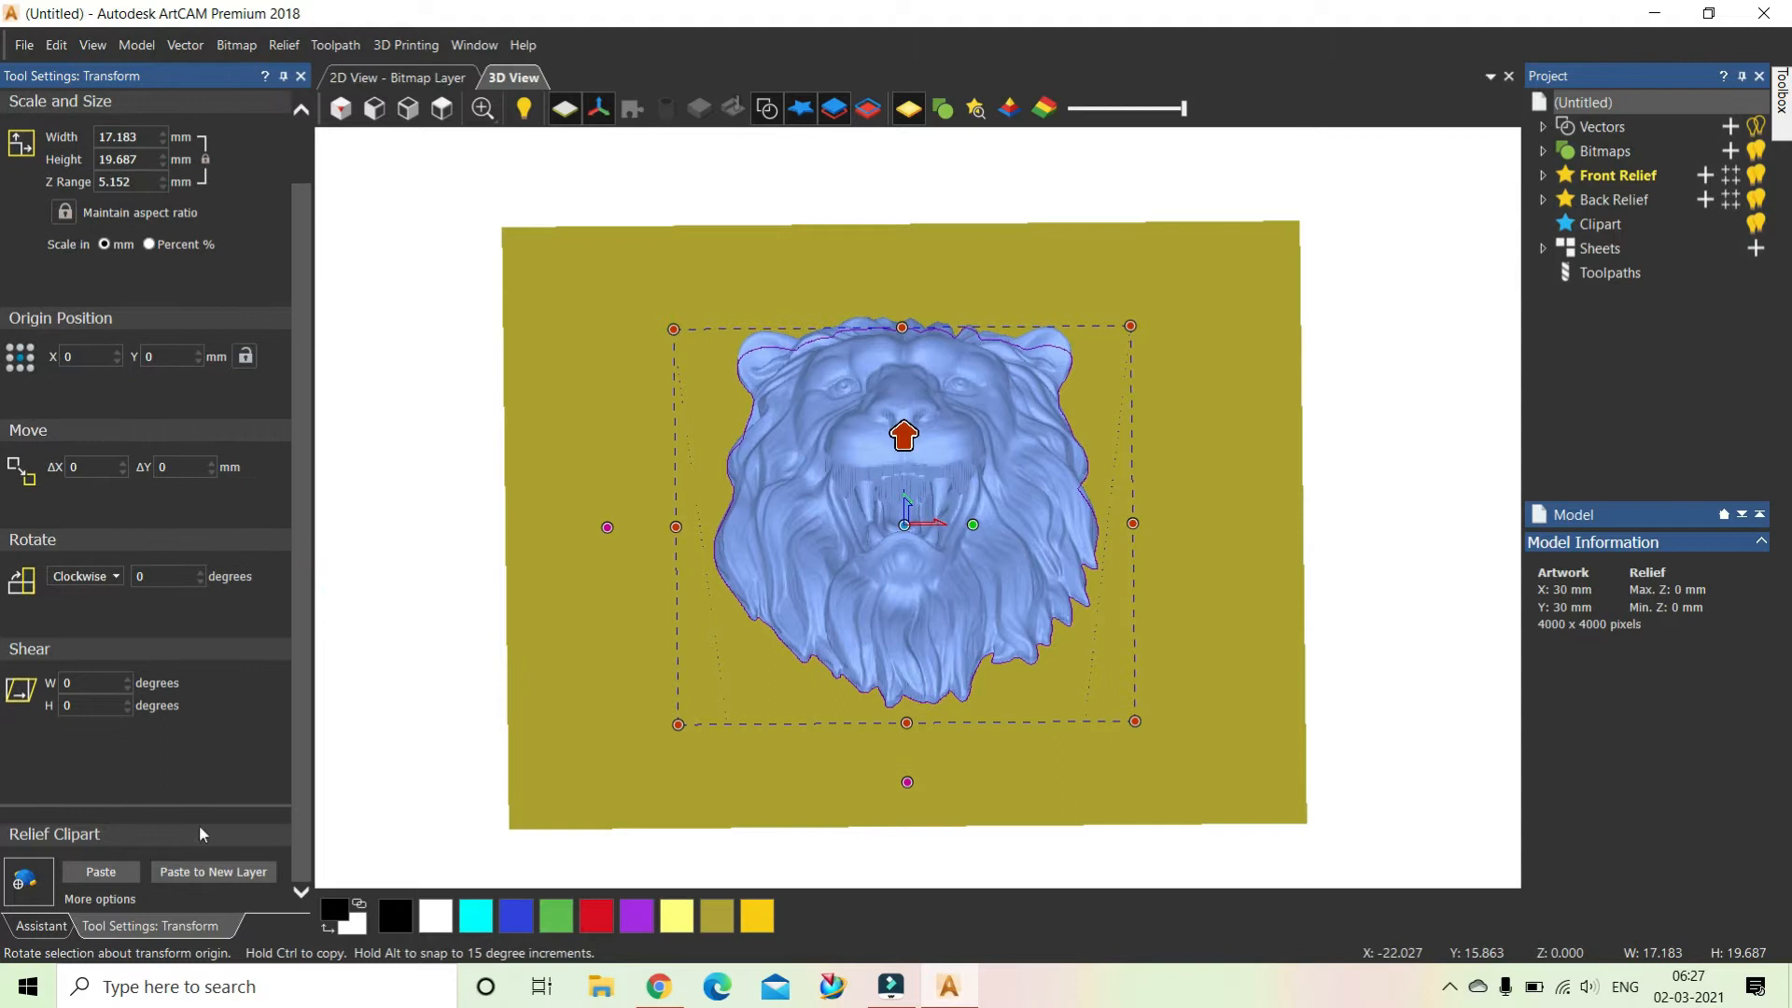
pyautogui.click(114, 871)
# Create a boundary vector around the lion from the composite relief, with the height range option turned off.
pyautogui.moveTo(737, 465); pyautogui.dragTo(764, 514)
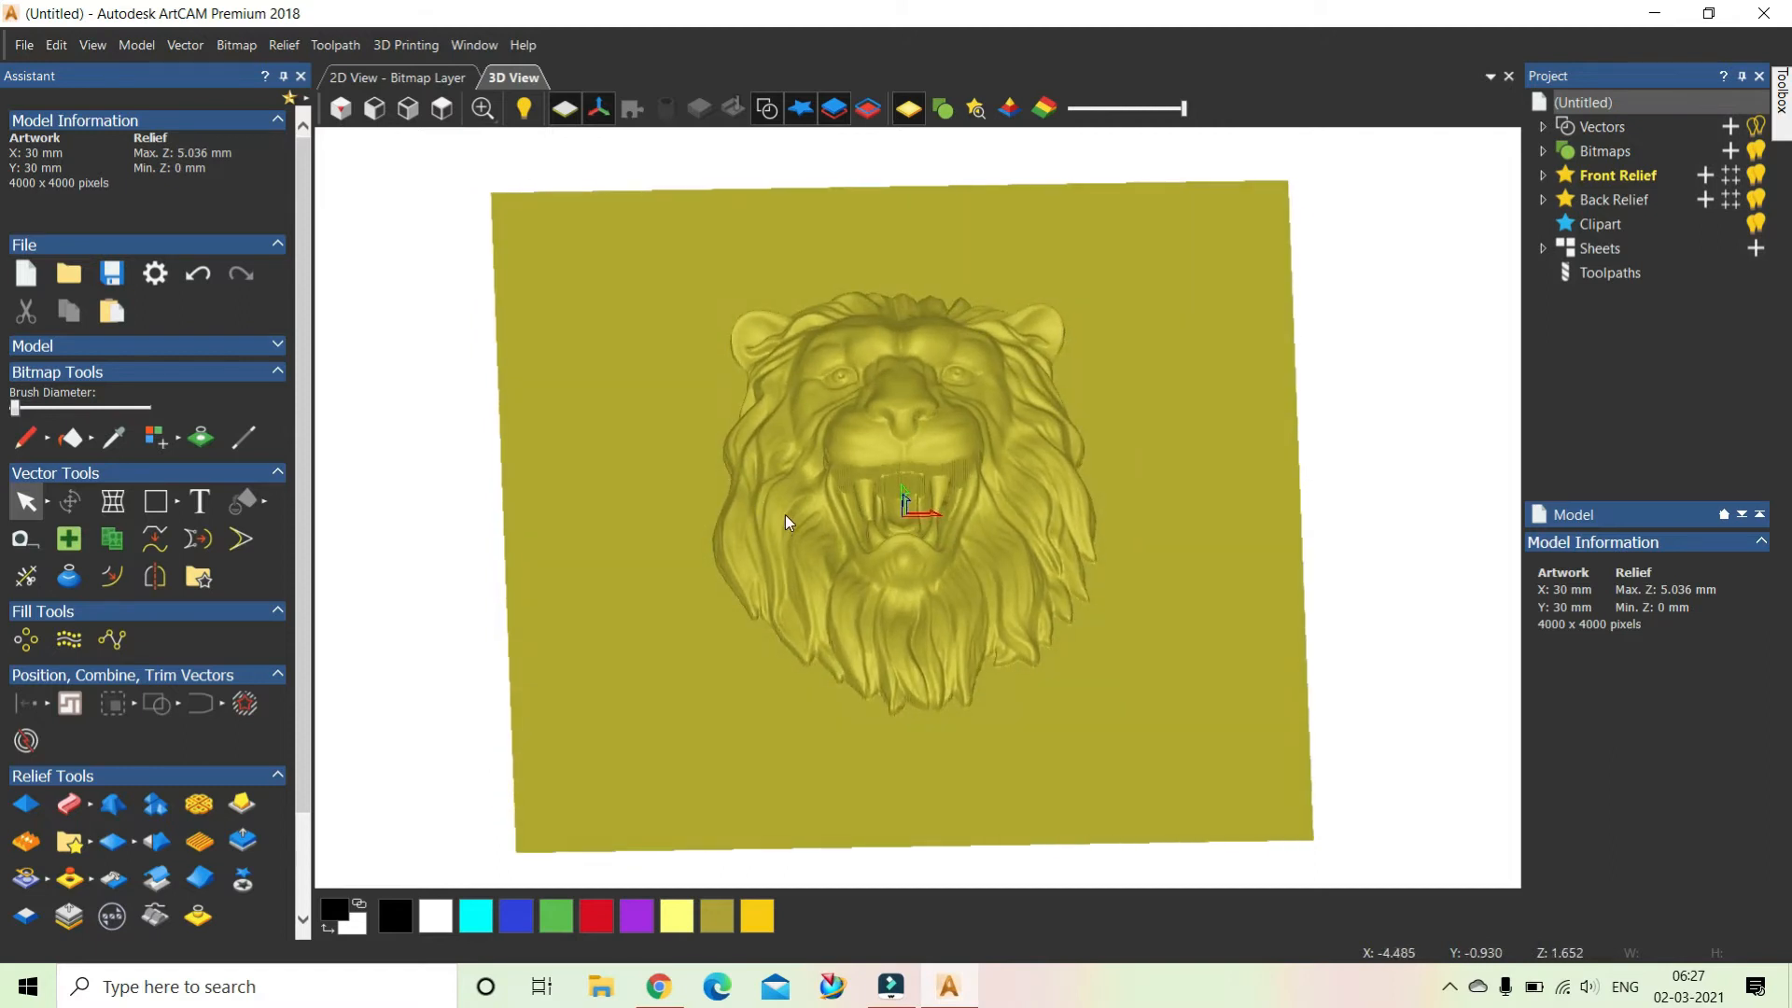
pyautogui.scroll(1, 971, 554)
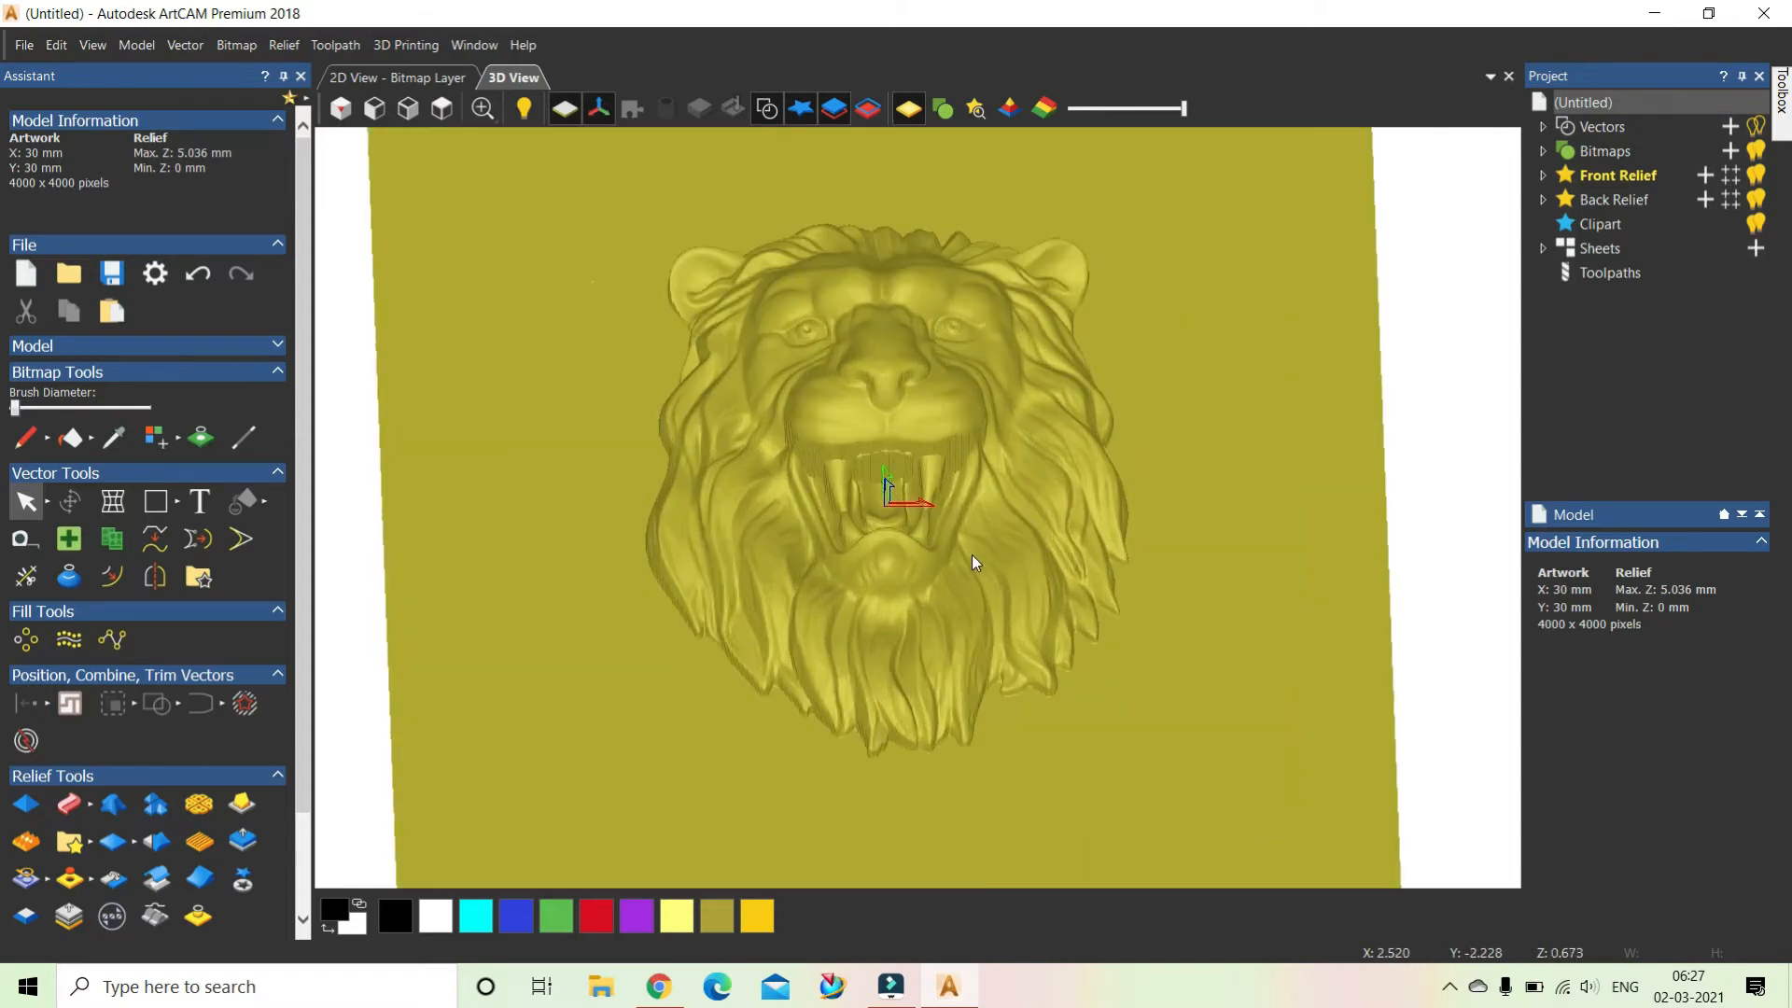
pyautogui.scroll(-1, 969, 554)
pyautogui.moveTo(966, 554); pyautogui.dragTo(892, 508)
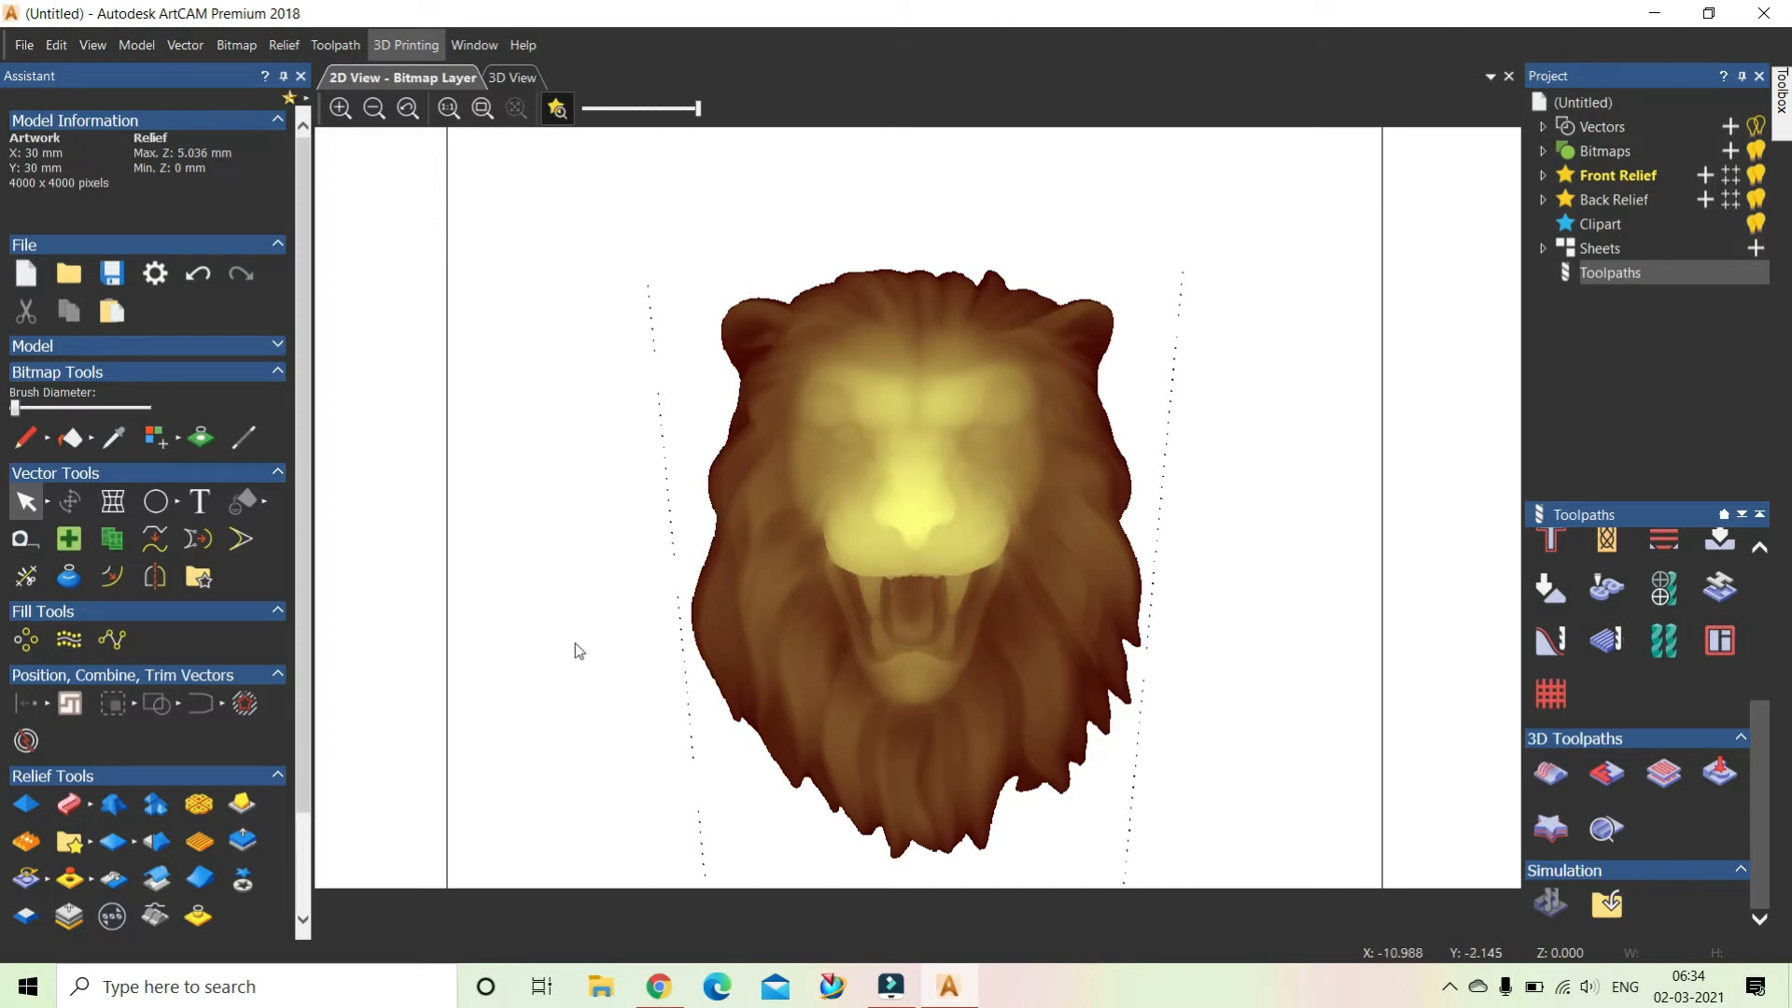
pyautogui.click(198, 917)
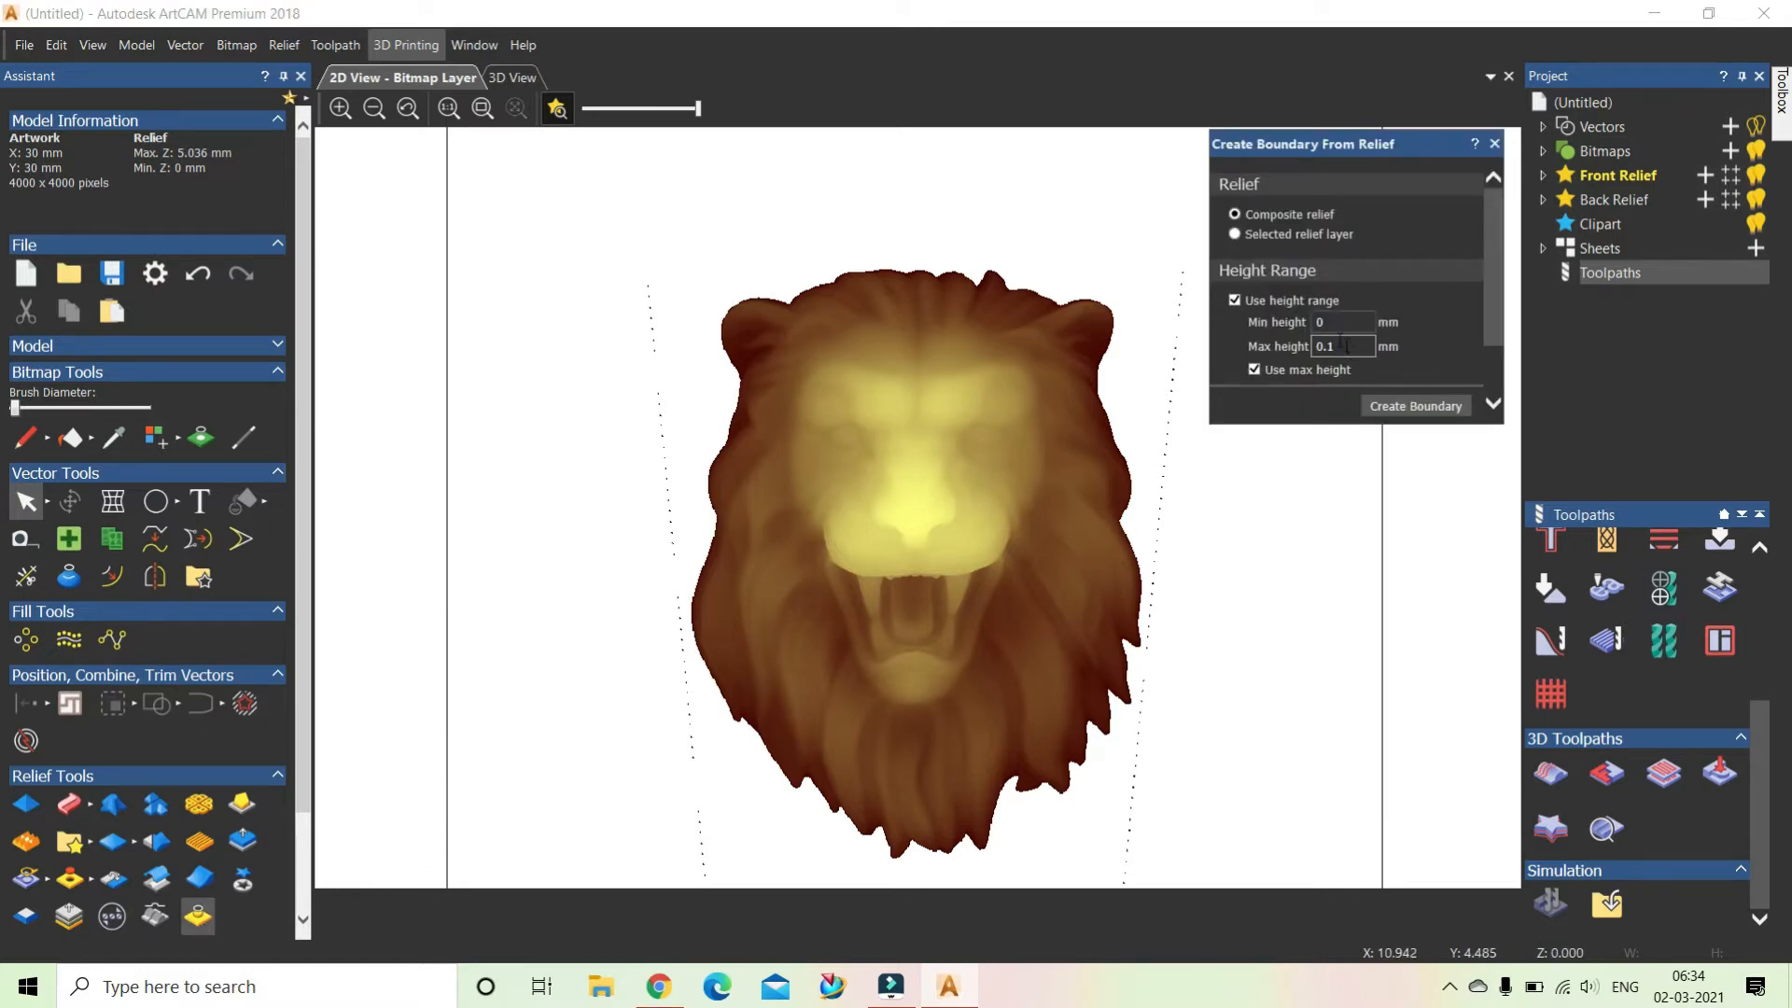
pyautogui.click(1234, 301)
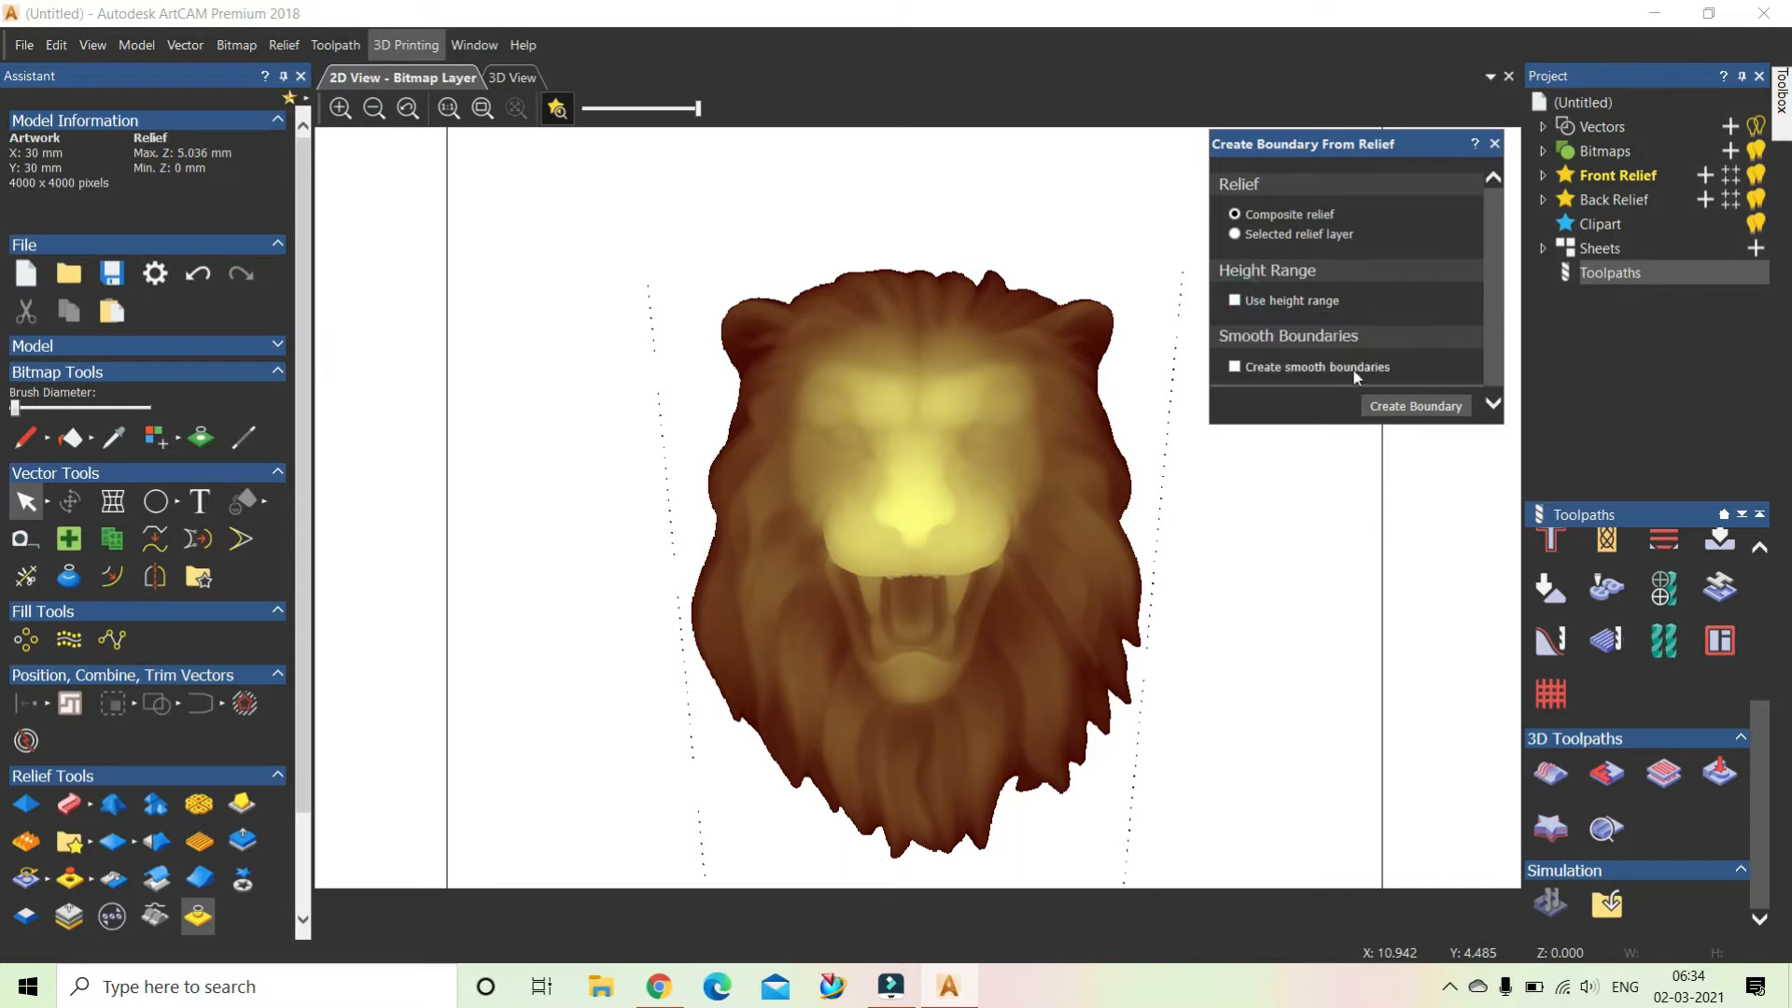
pyautogui.click(1409, 408)
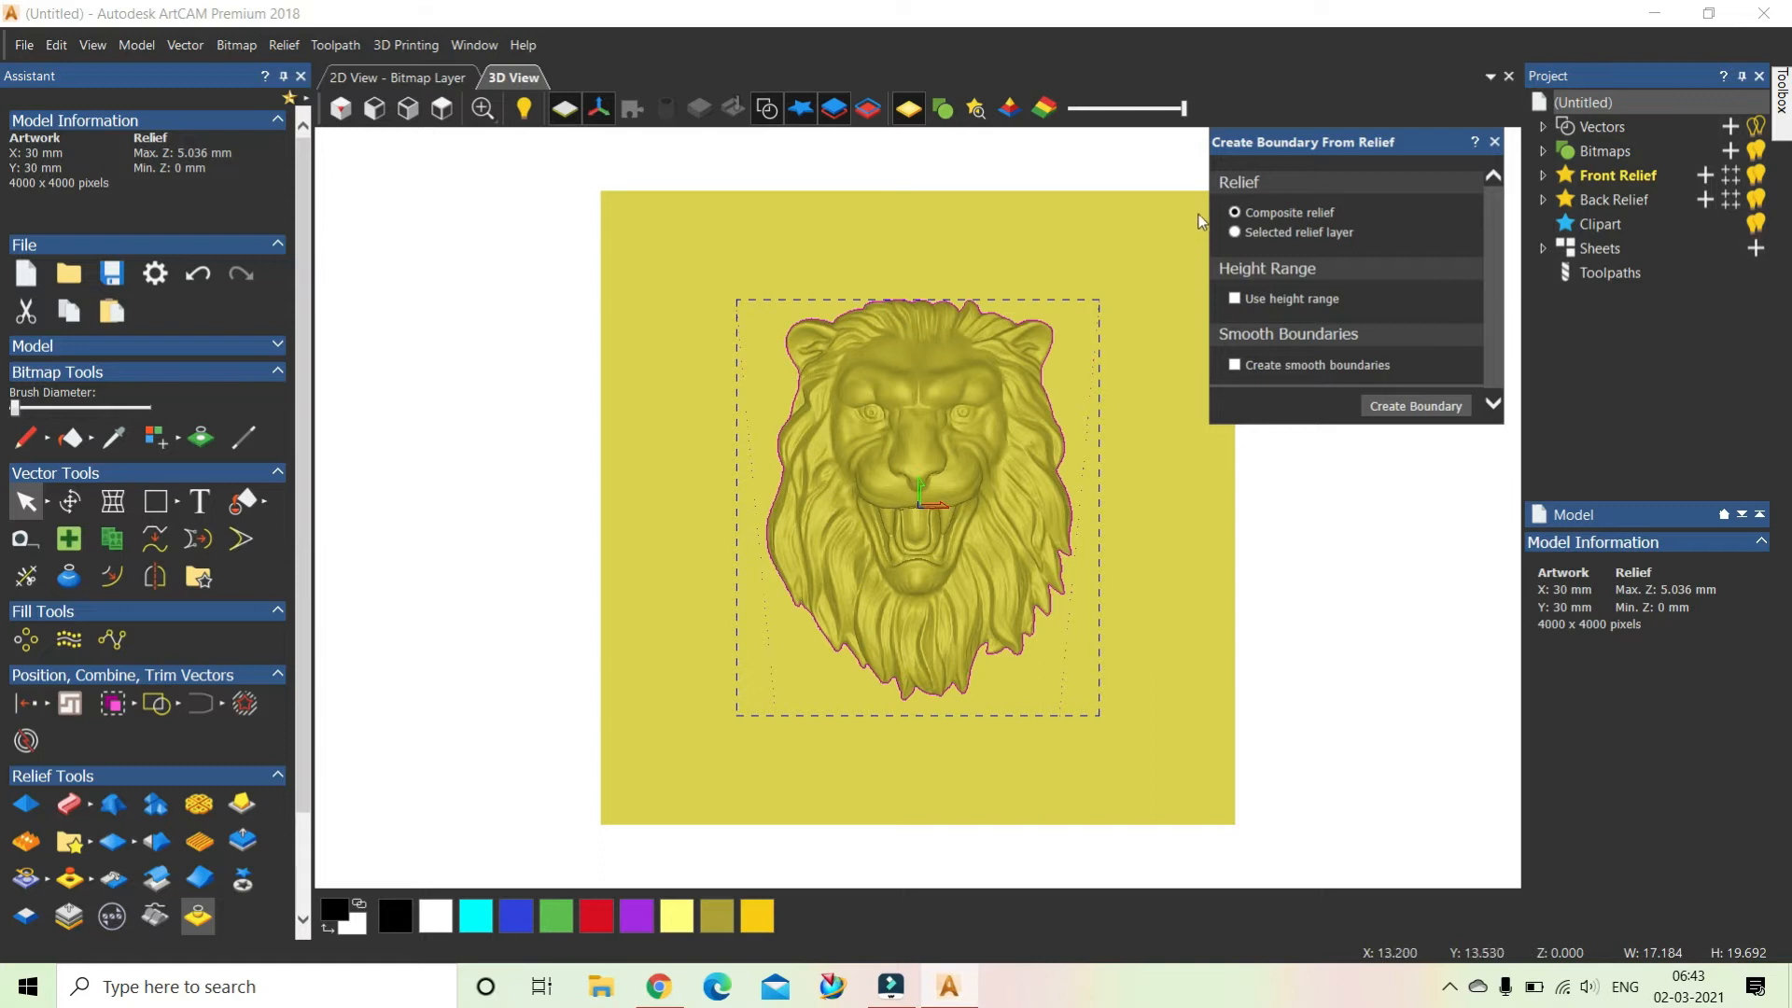
pyautogui.click(1496, 141)
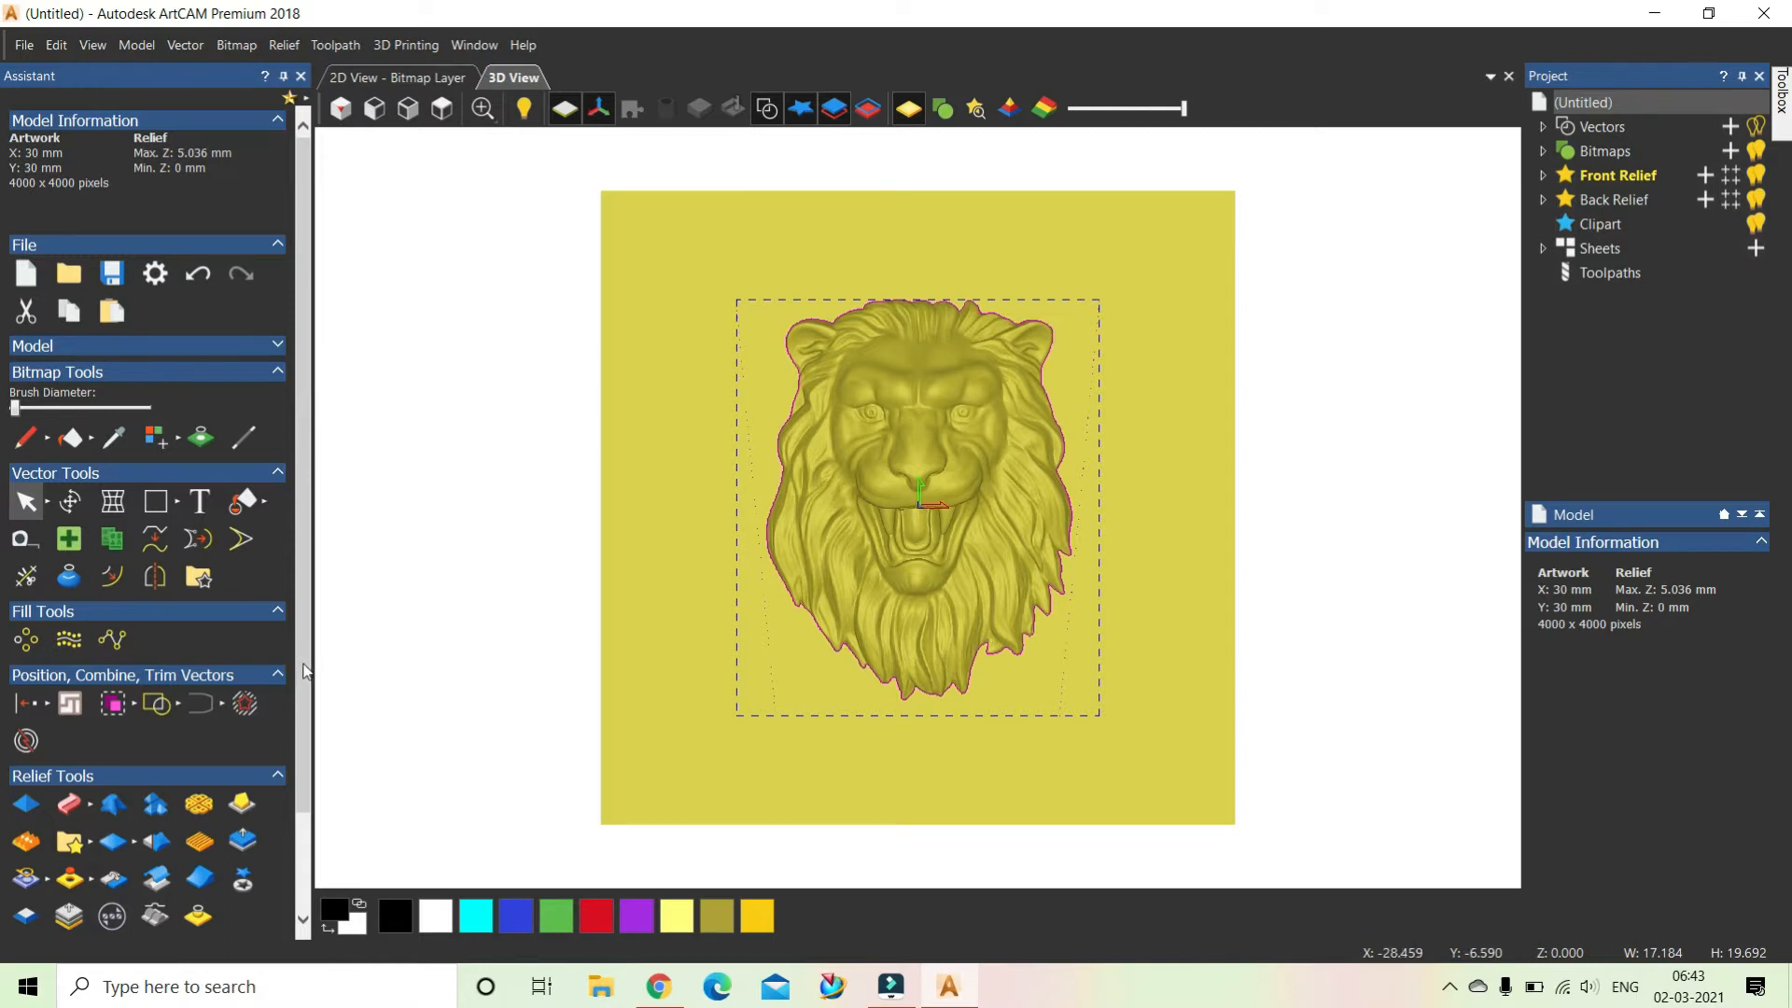
# Invert the lion relief in Z to turn the raised face into a recessed cavity.
pyautogui.scroll(-3, 305, 670)
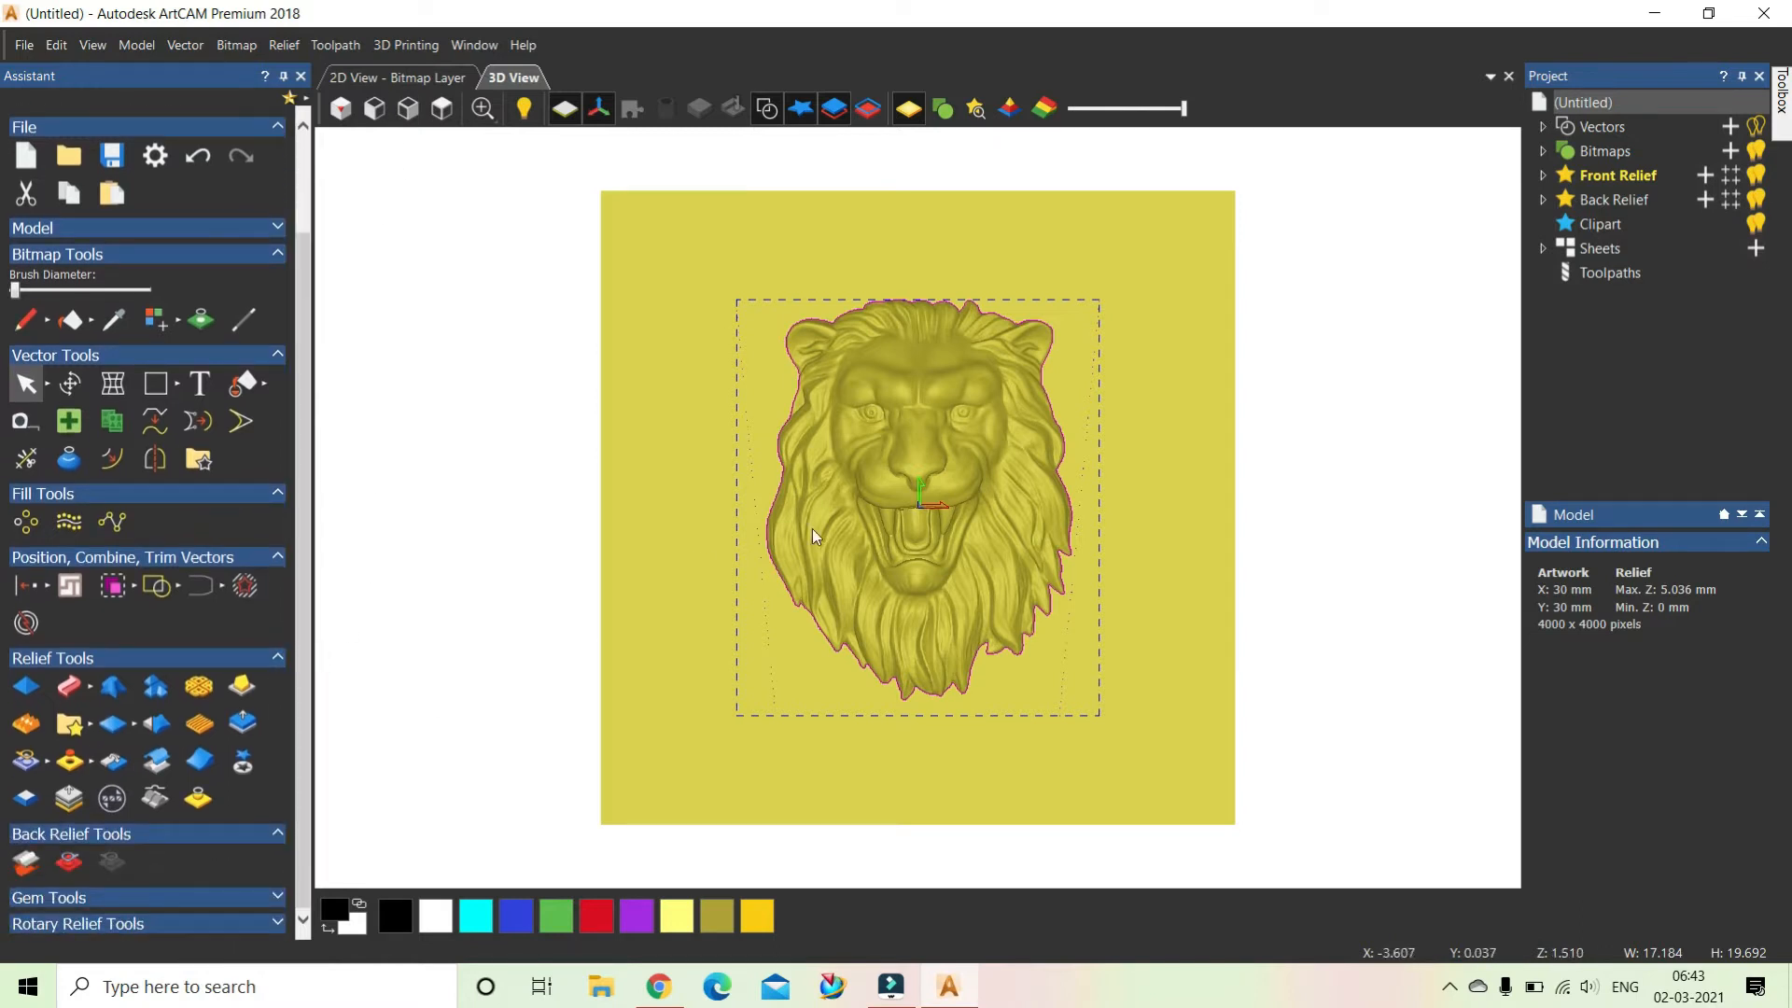
pyautogui.moveTo(747, 589); pyautogui.dragTo(788, 390)
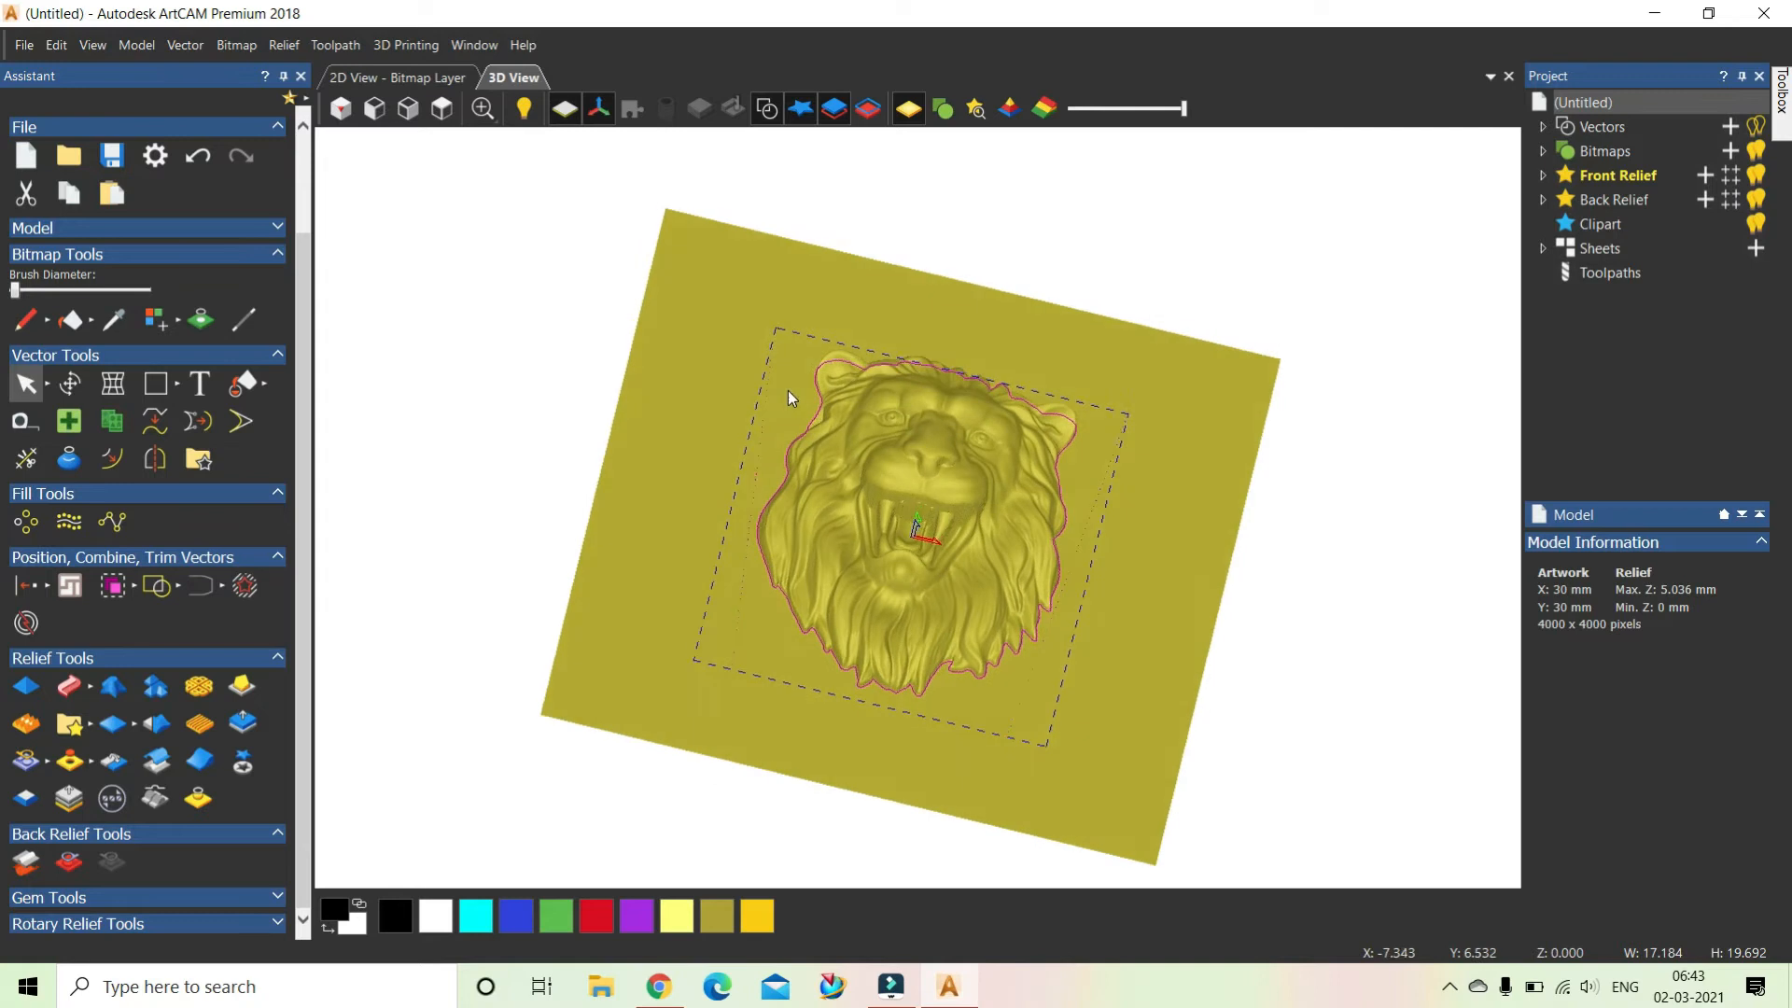
pyautogui.moveTo(1010, 626); pyautogui.dragTo(1043, 545)
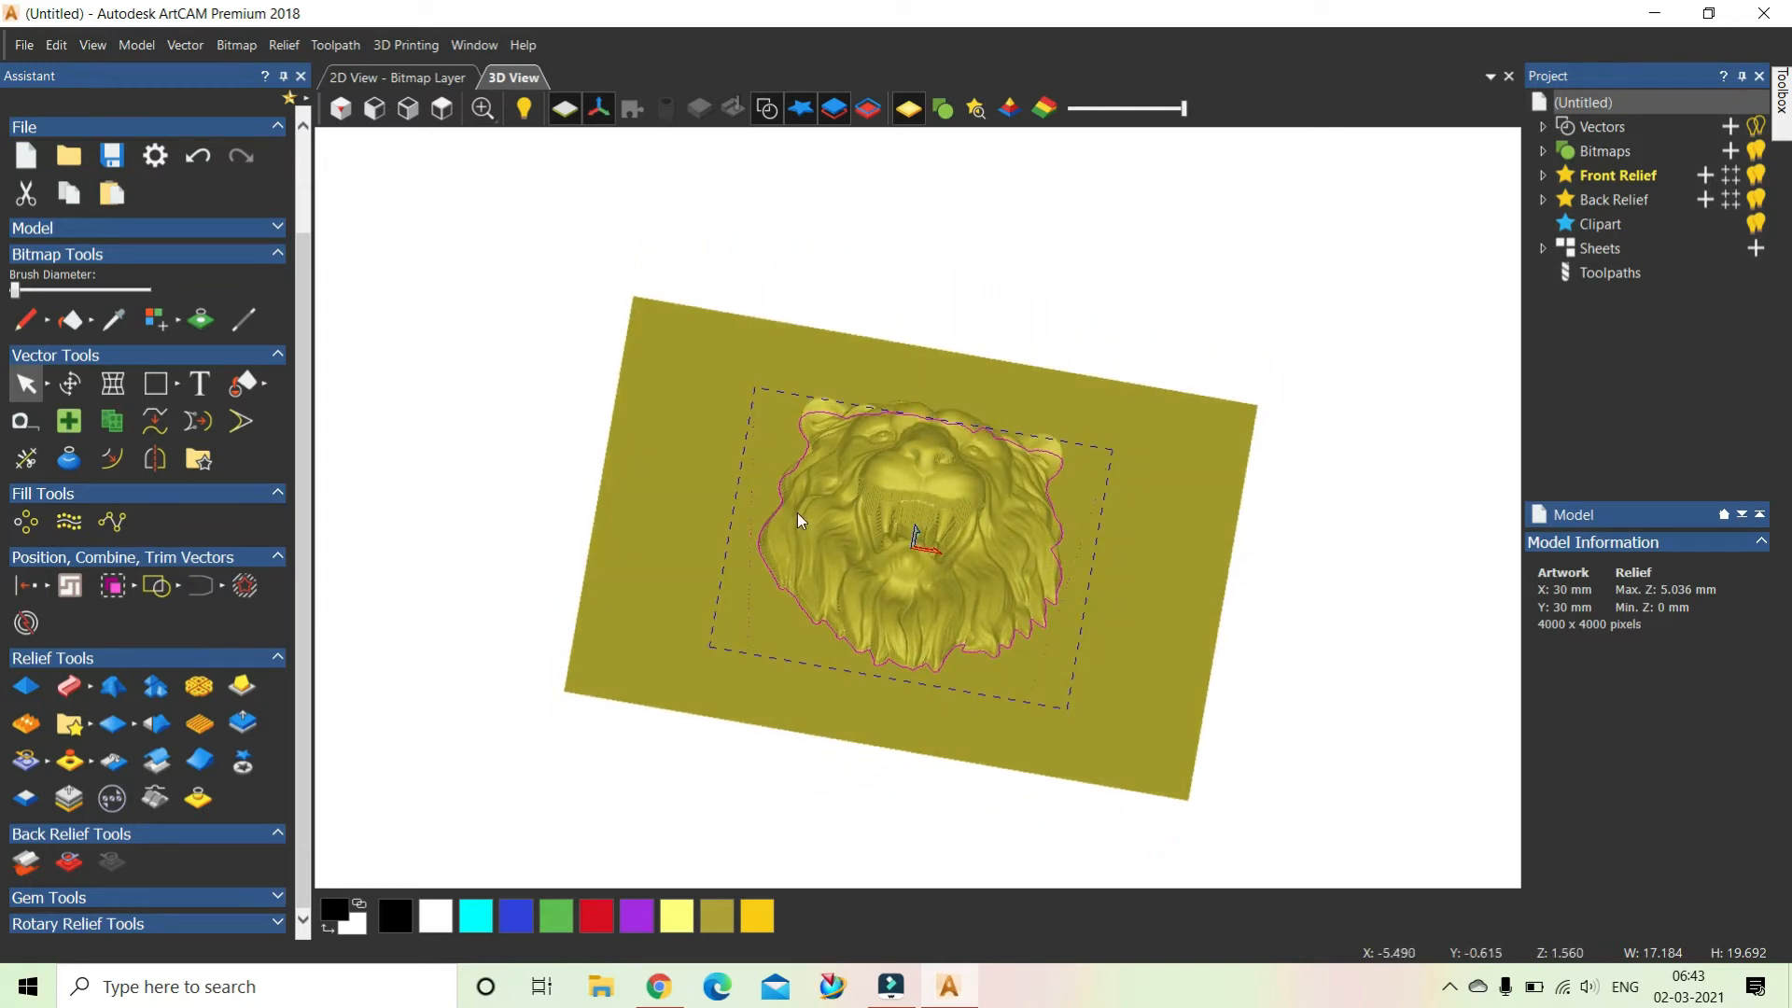
pyautogui.moveTo(785, 545); pyautogui.dragTo(795, 597)
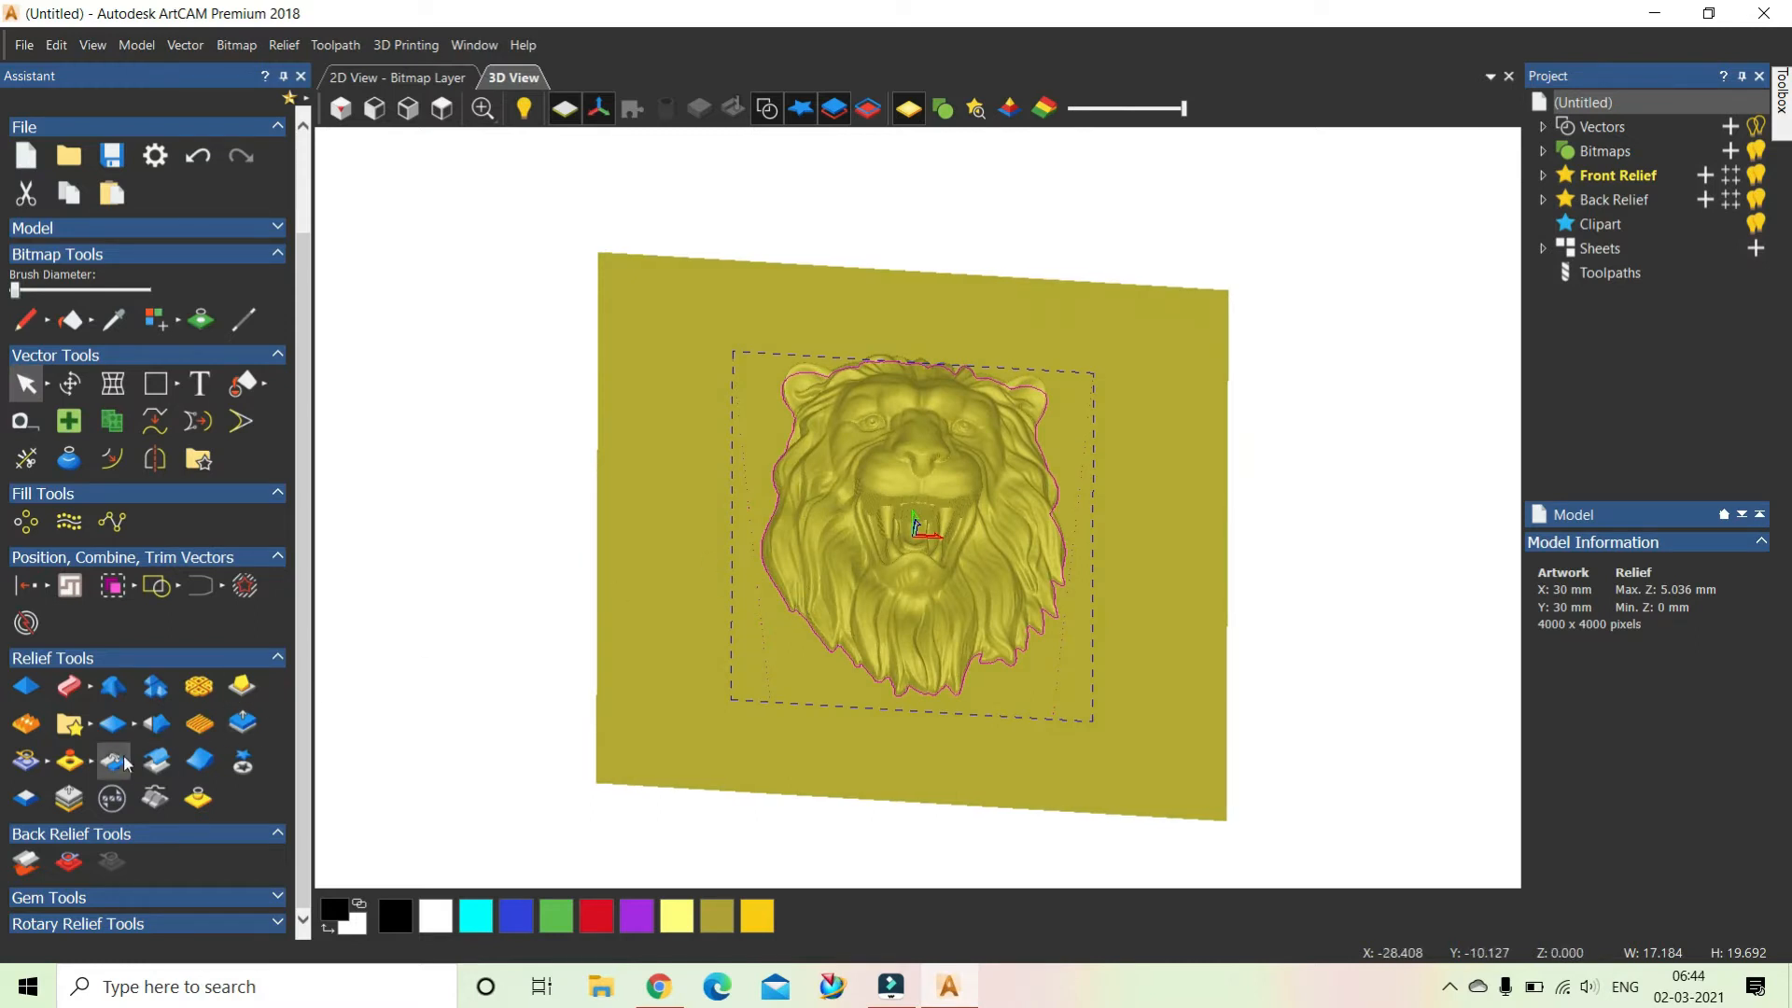
pyautogui.click(47, 763)
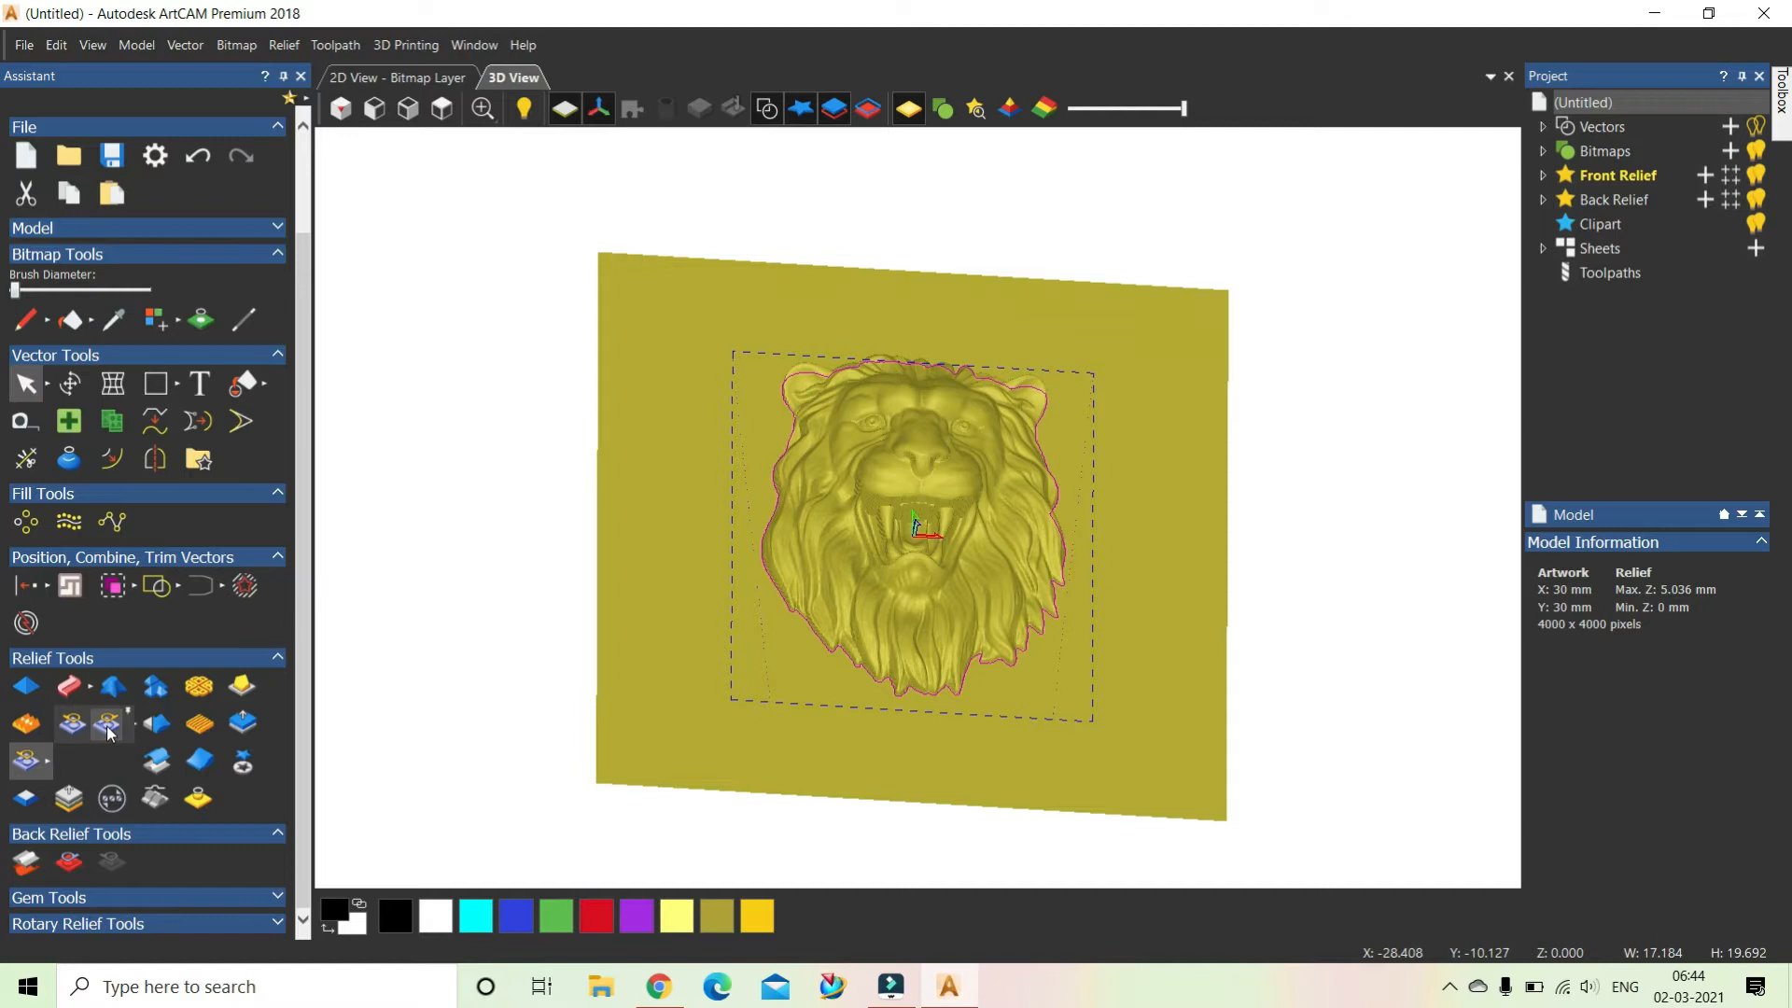
pyautogui.click(108, 727)
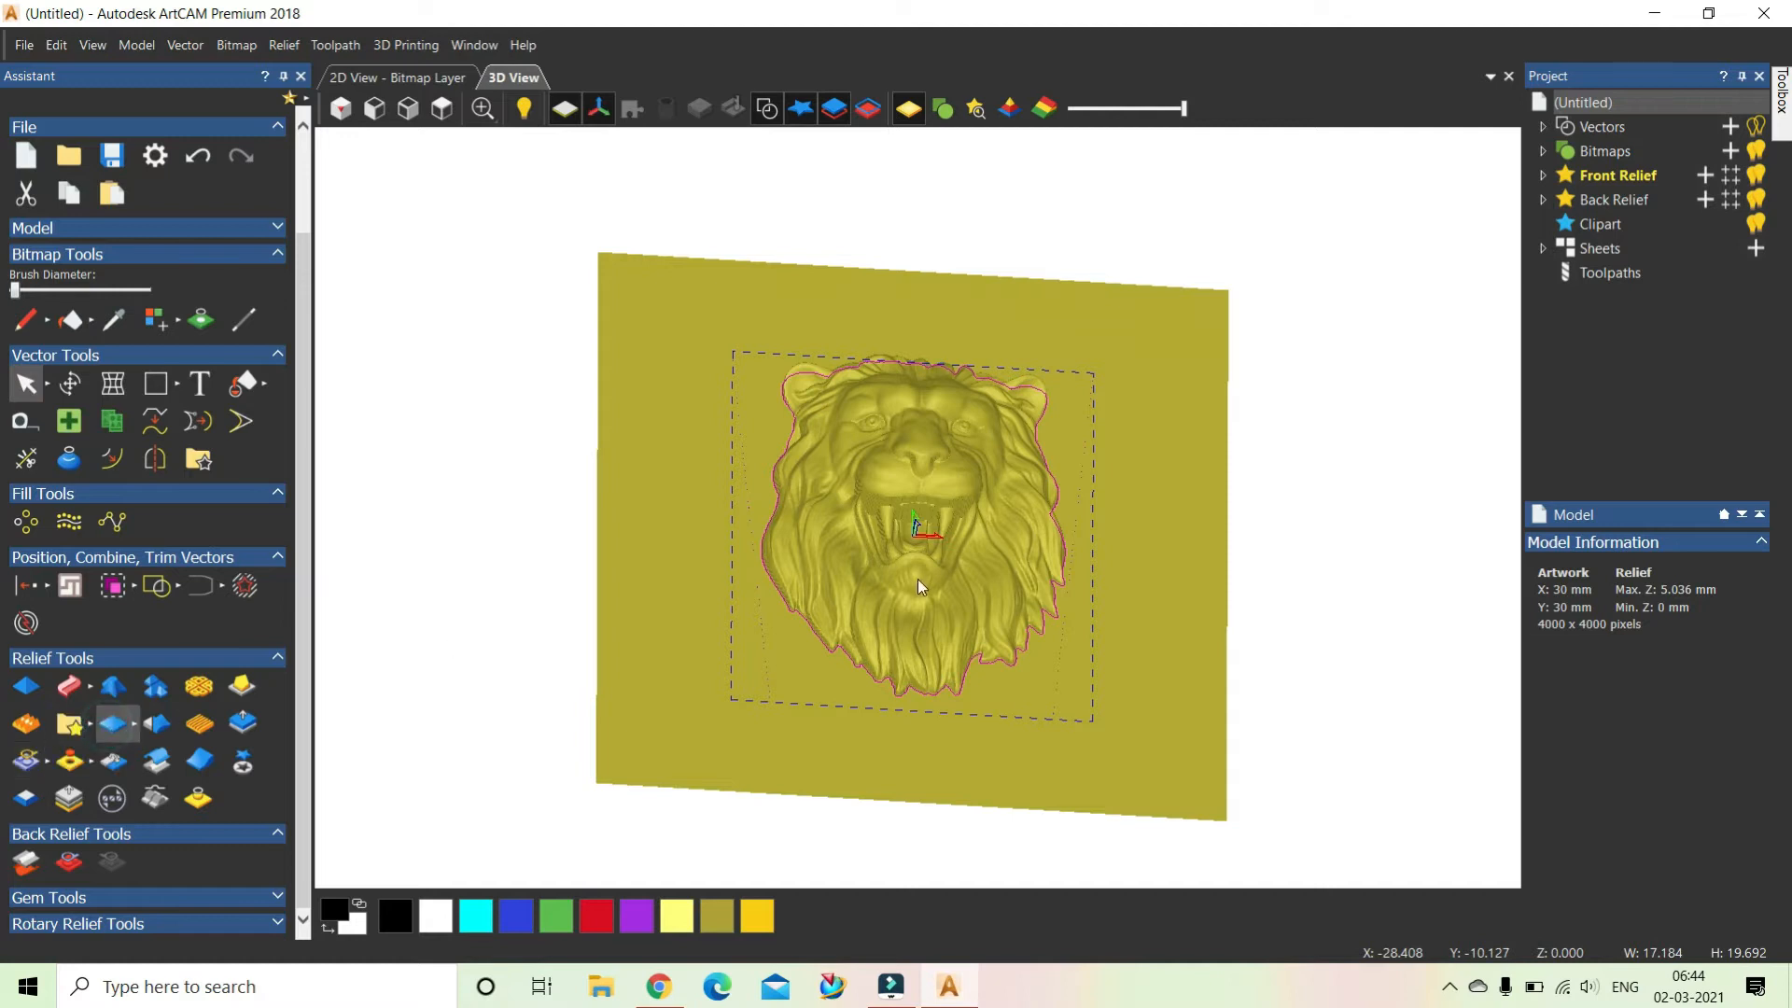
pyautogui.moveTo(1049, 687); pyautogui.dragTo(1138, 655)
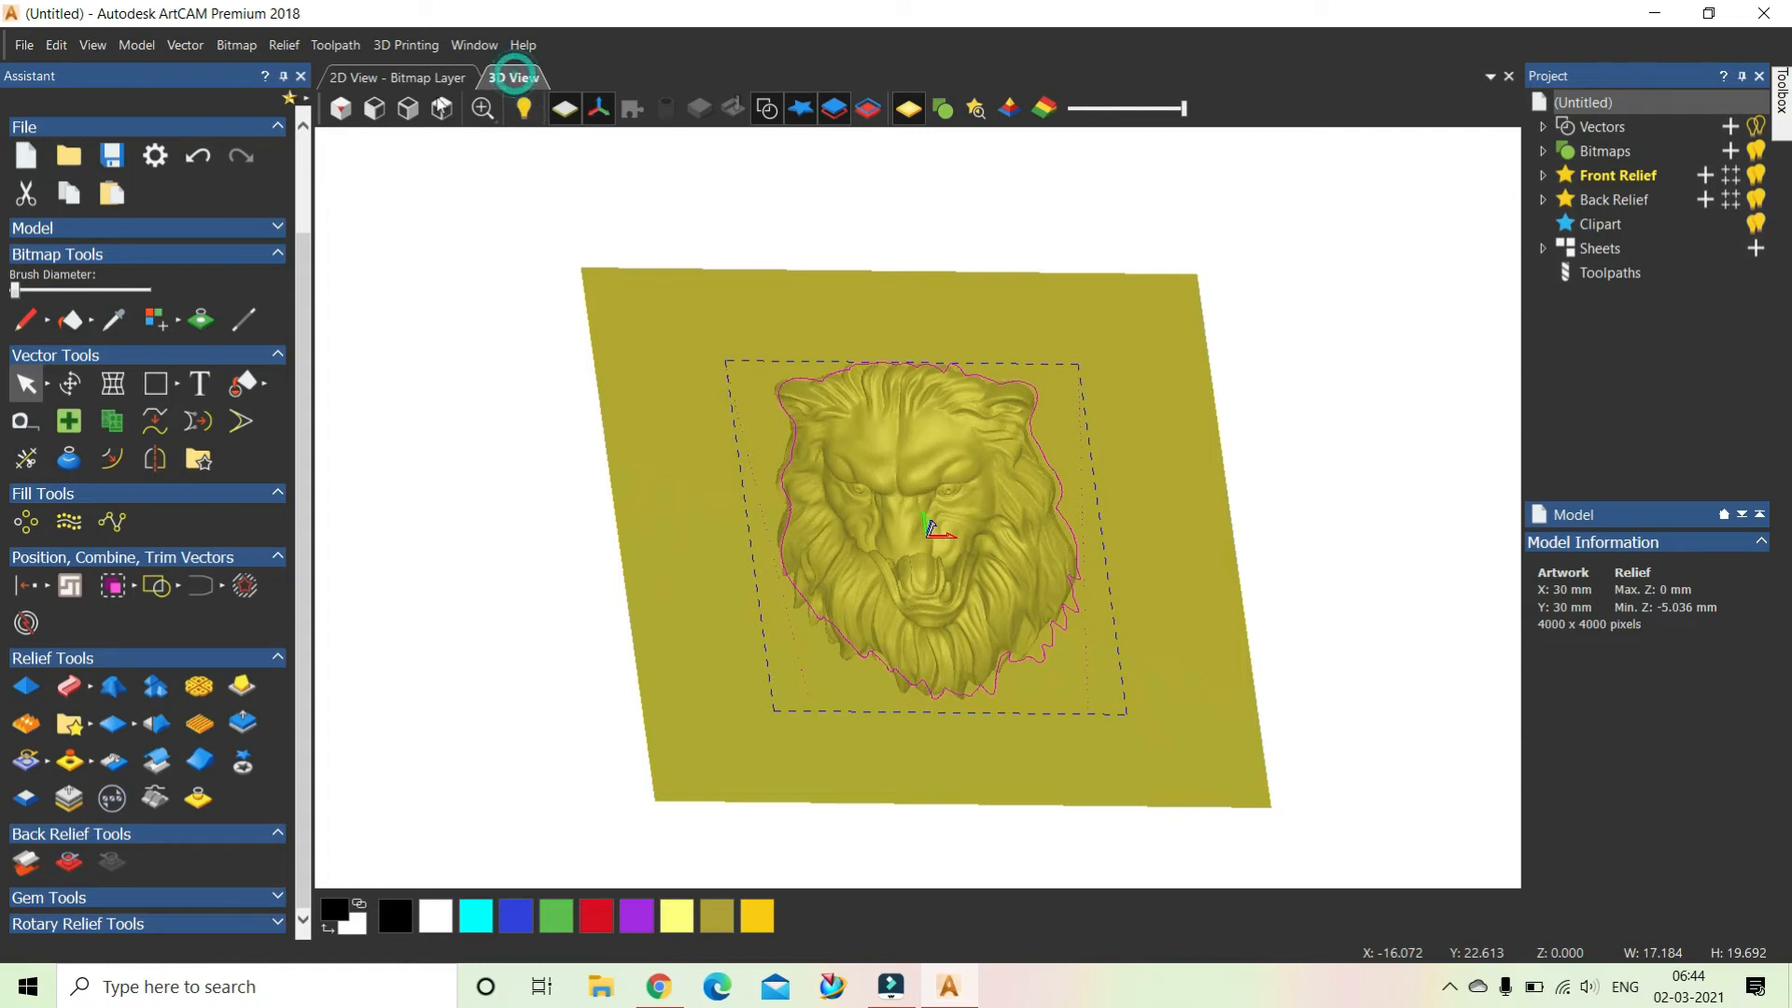
# Mirror the lion boundary vectors horizontally about their centre and delete the original outline that does not match the inverted relief.
pyautogui.click(401, 78)
pyautogui.click(558, 109)
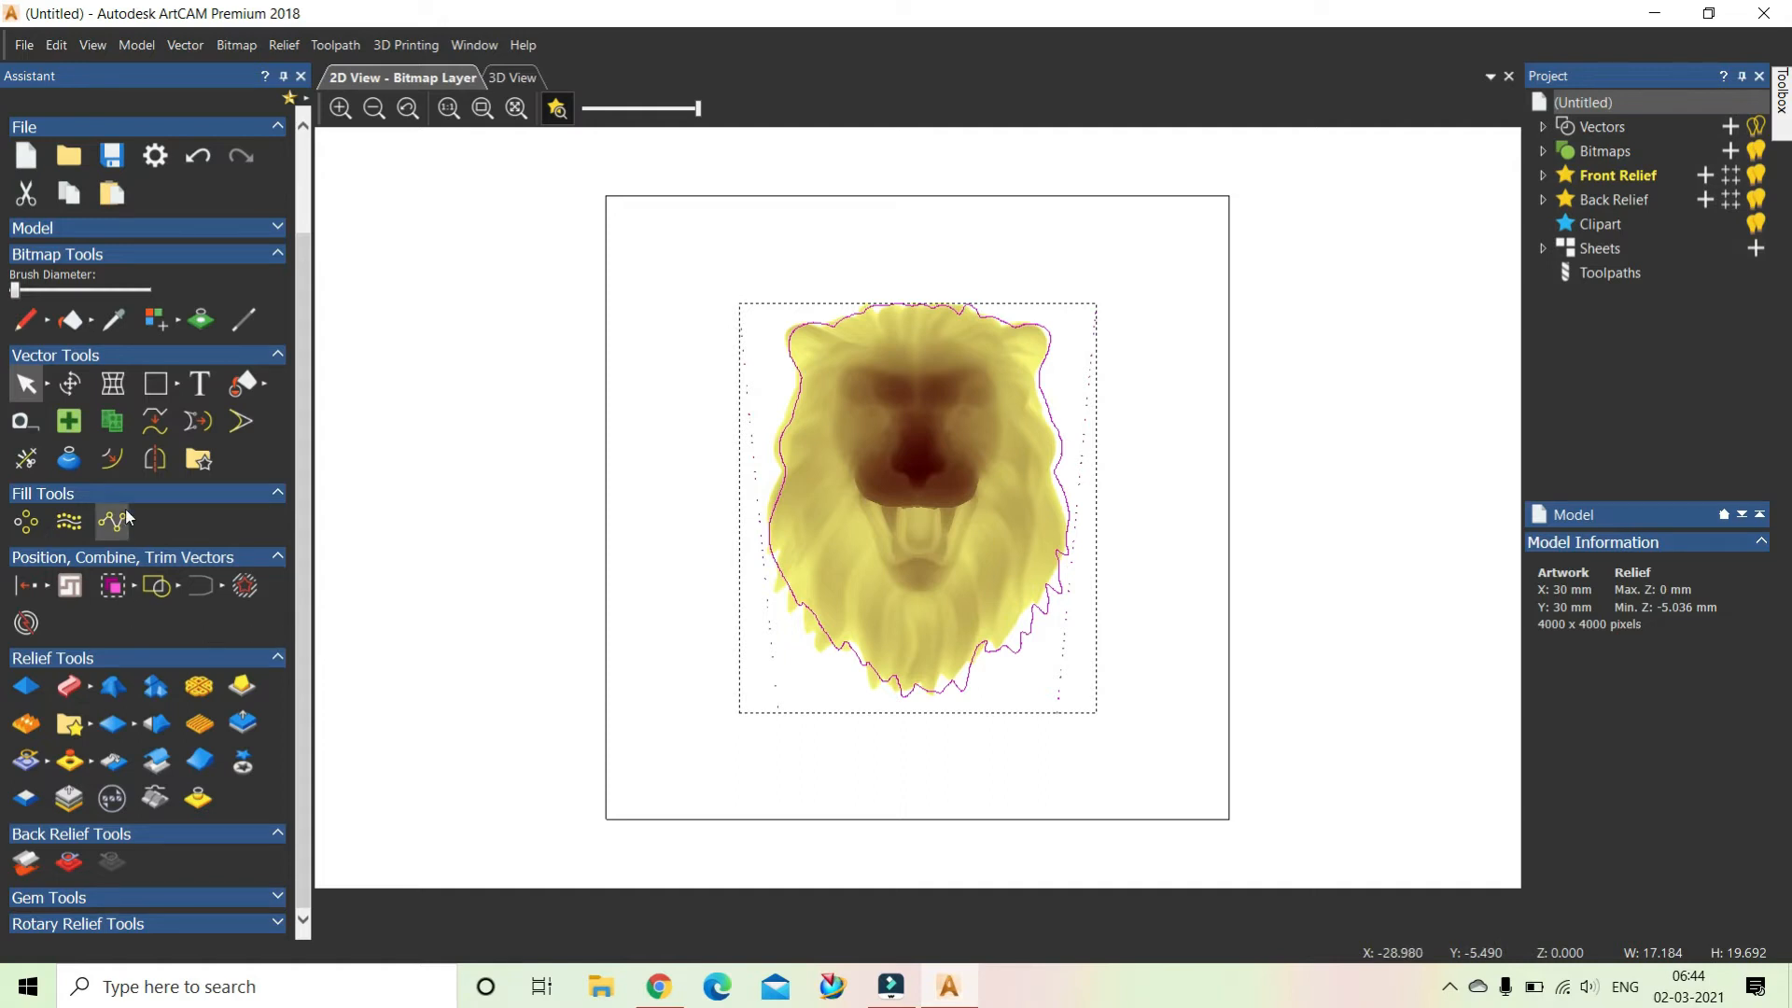
pyautogui.click(155, 464)
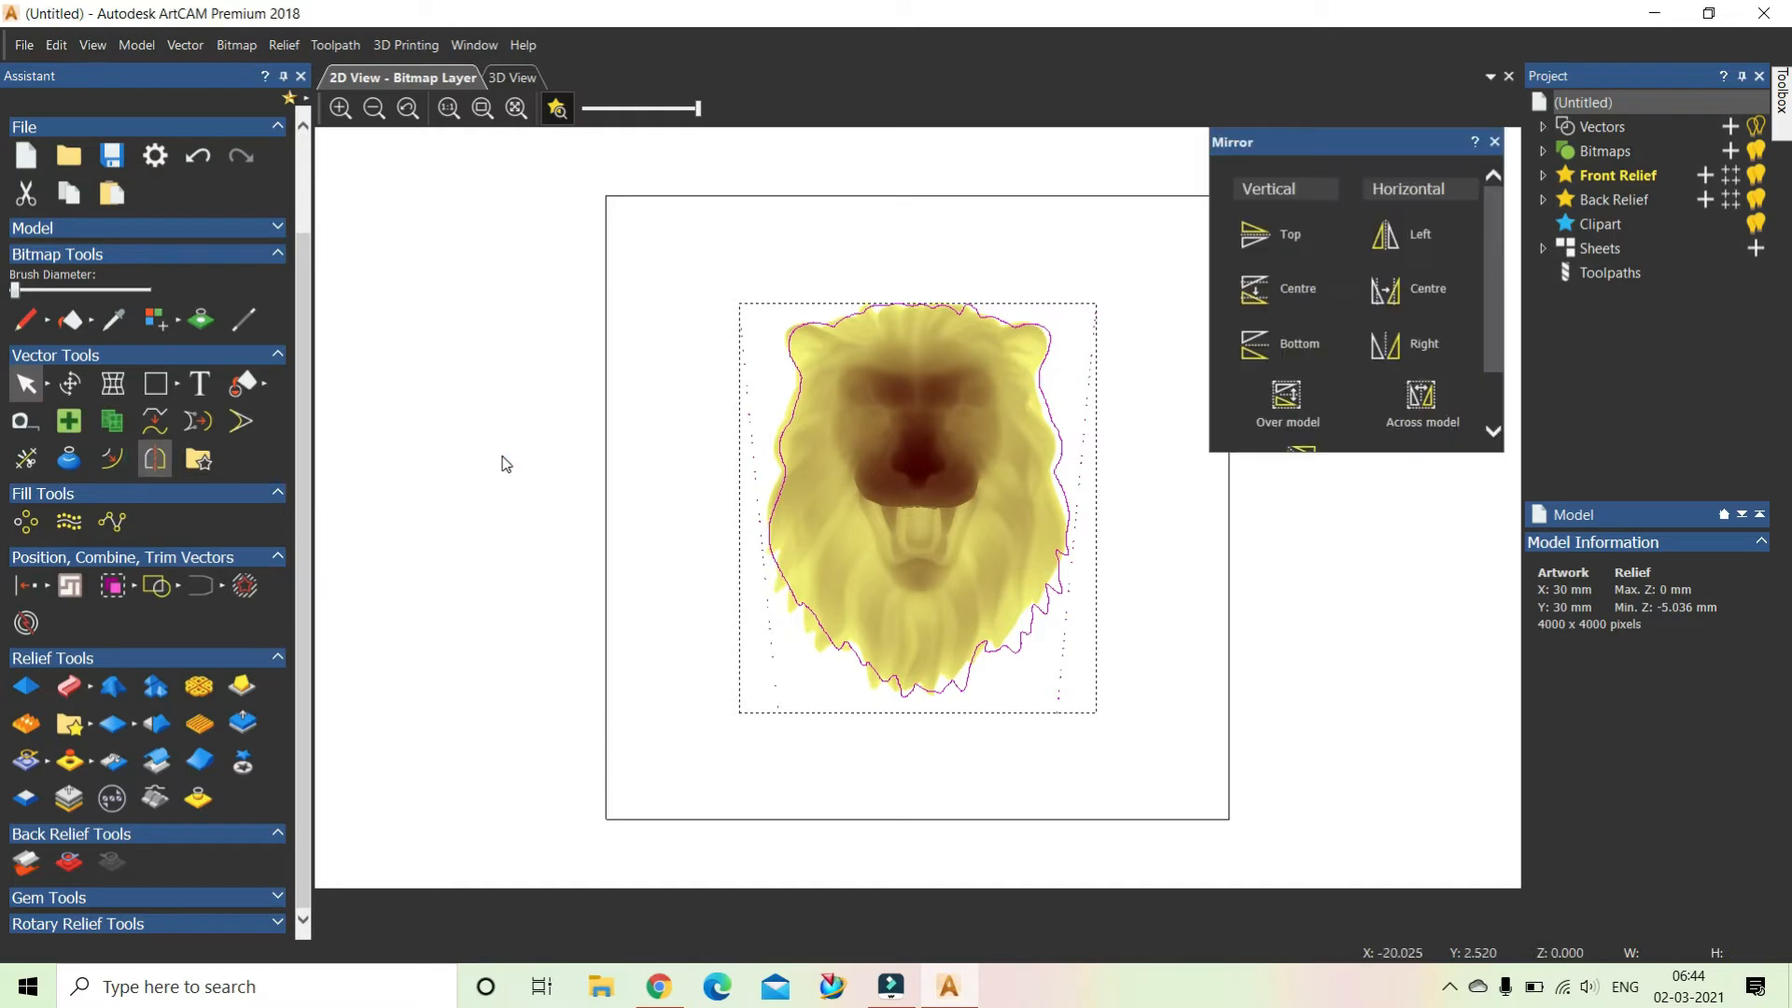
pyautogui.click(1384, 292)
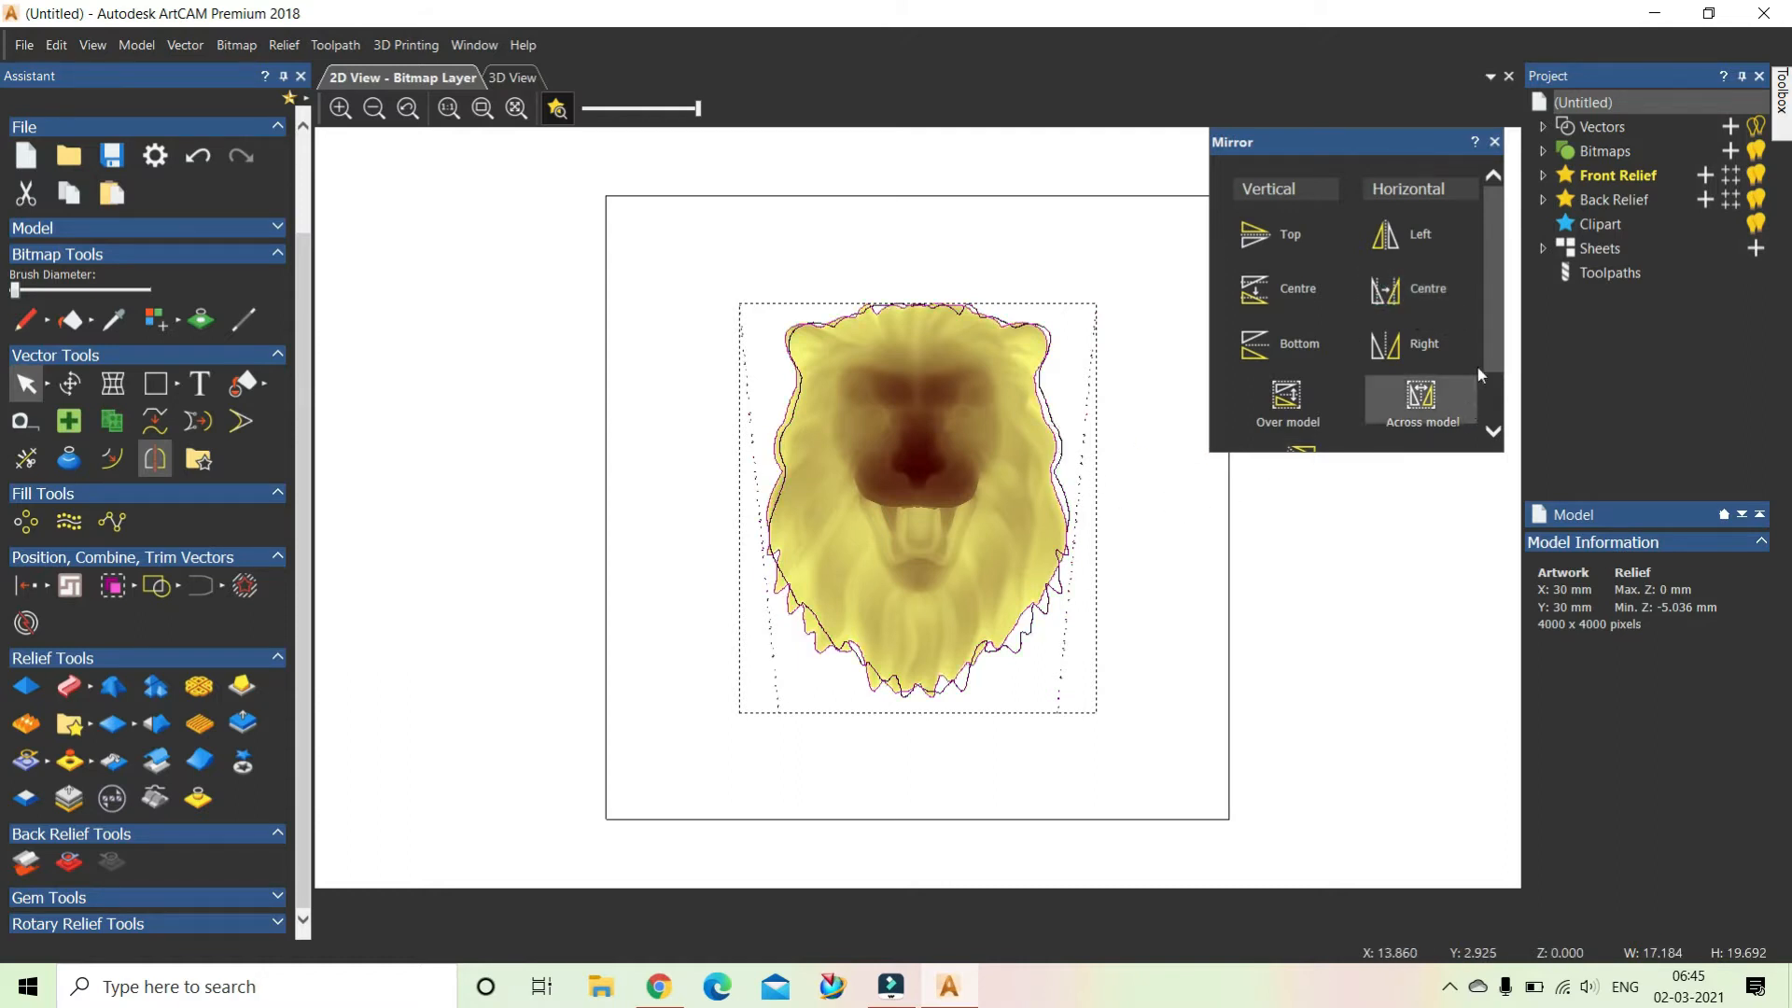
pyautogui.click(1494, 142)
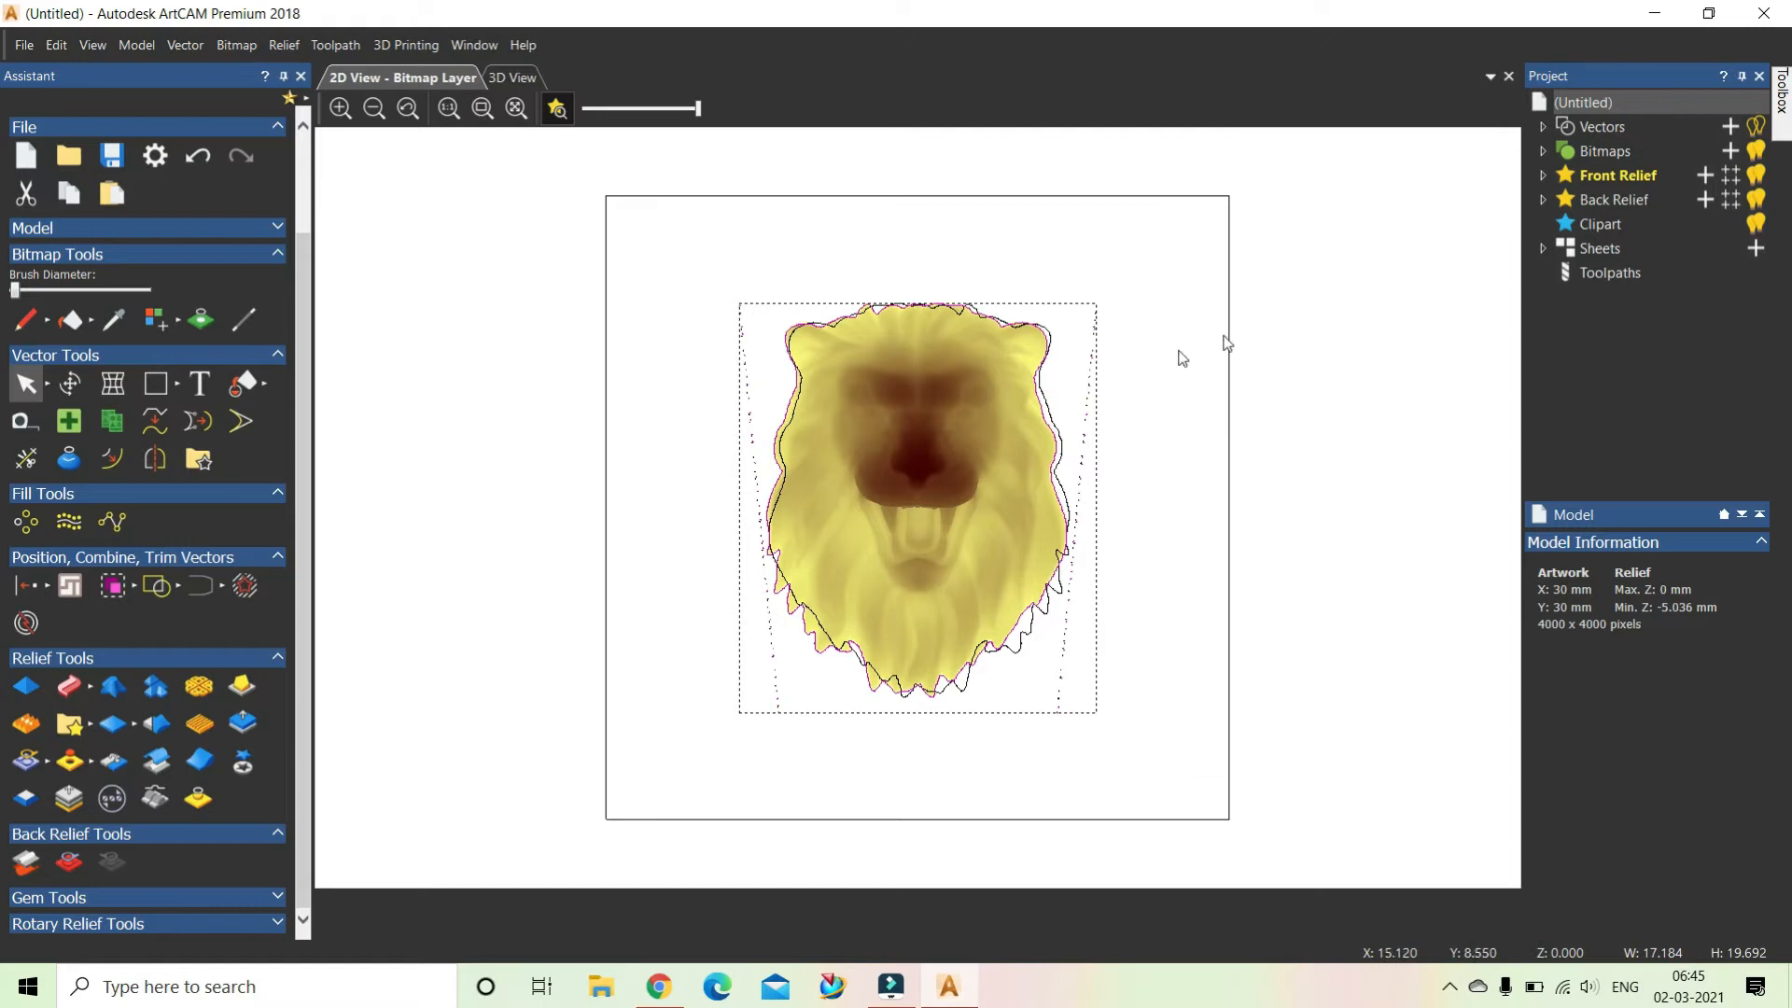
pyautogui.click(1052, 421)
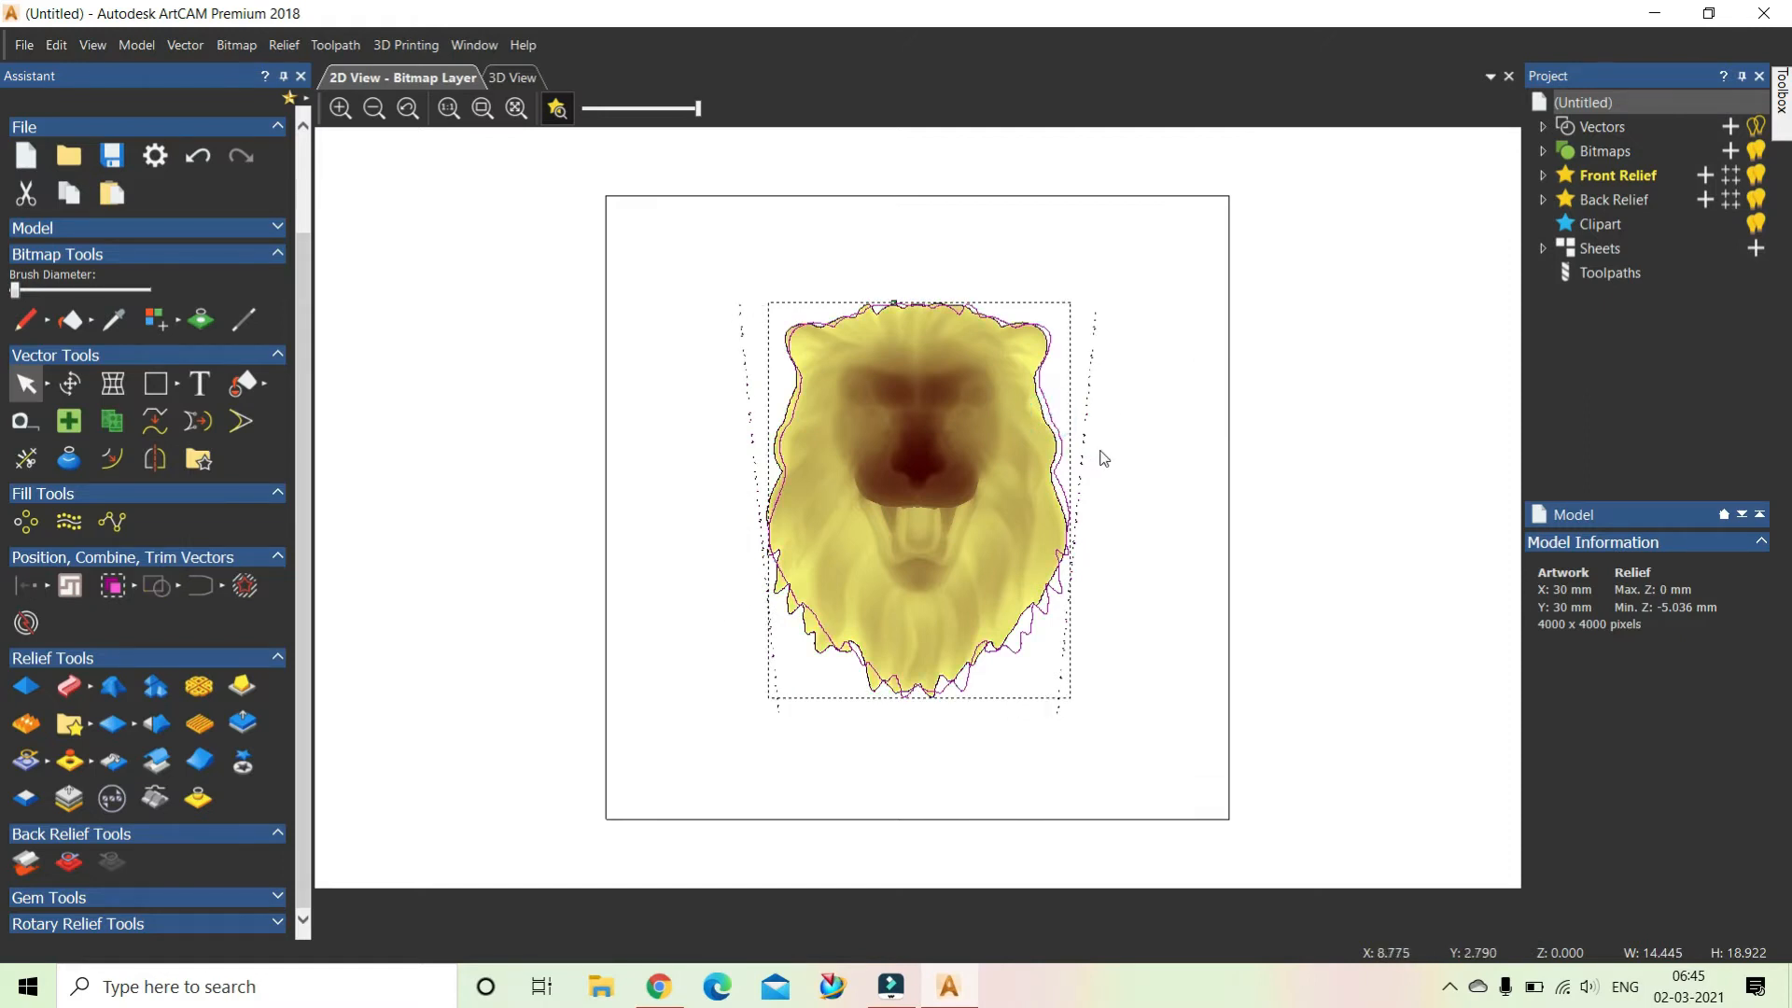
pyautogui.press('Delete')
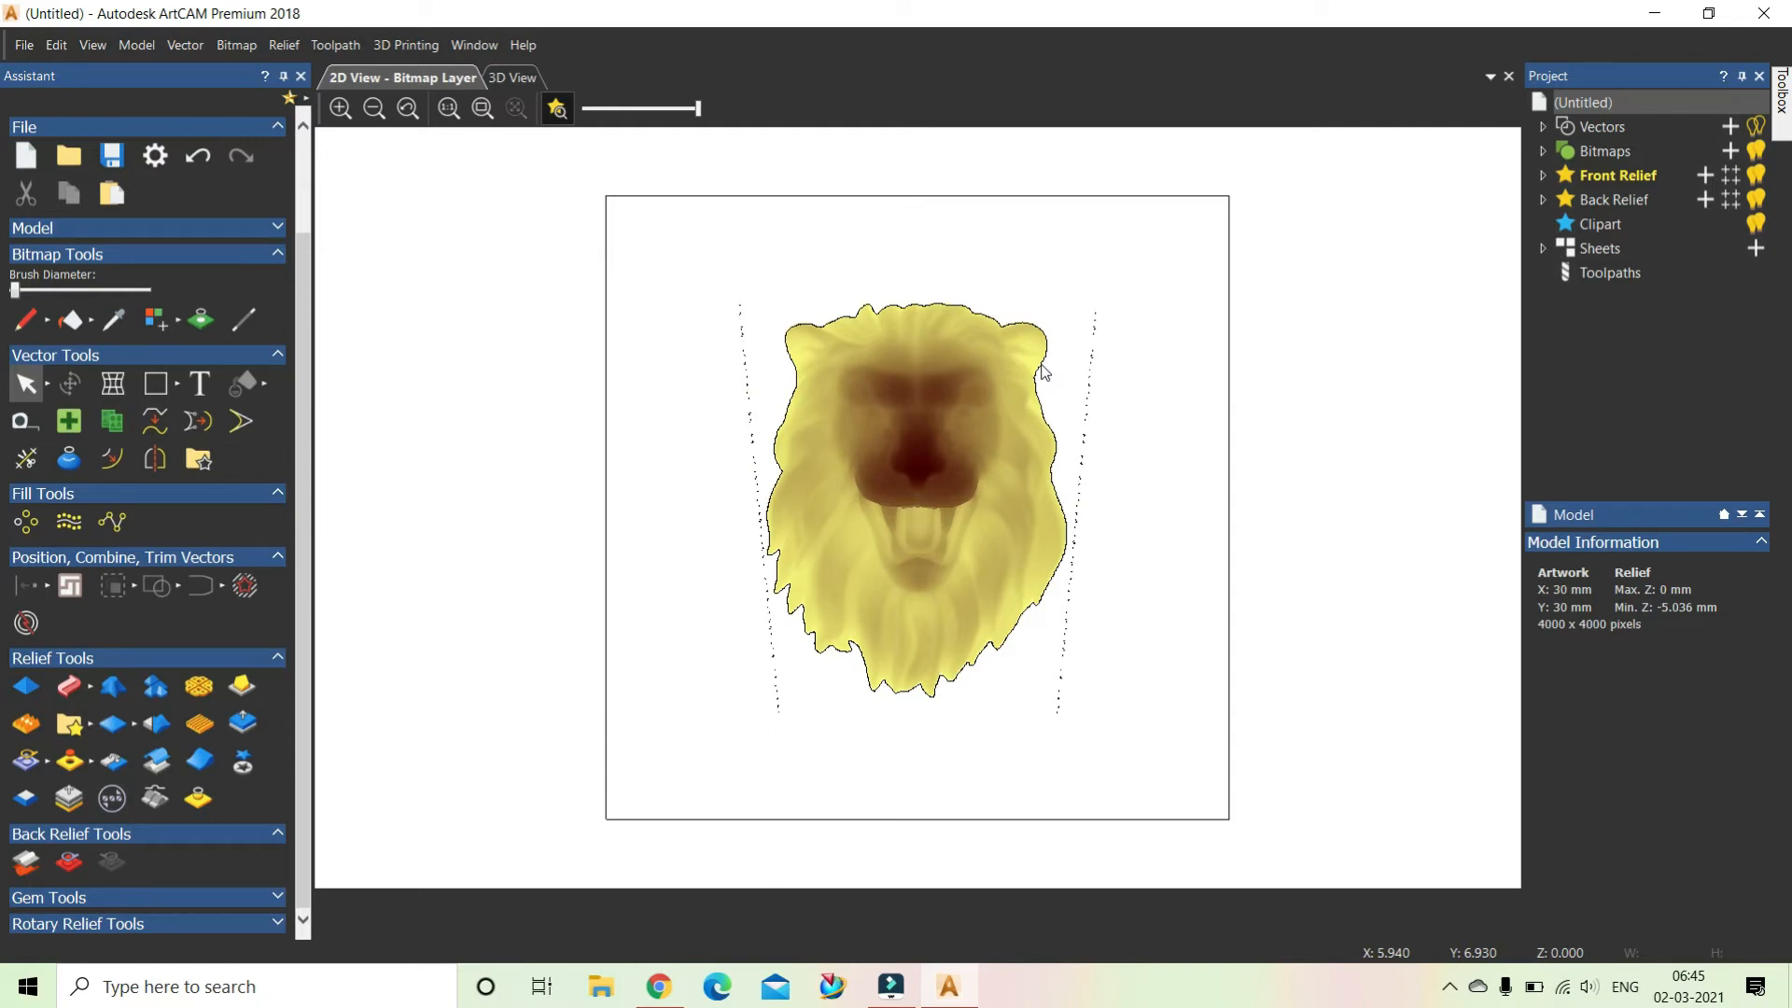
# Start a Machine Relief 3D toolpath that machines inside the selected vector, using the lion's outline as the boundary.
pyautogui.click(1579, 273)
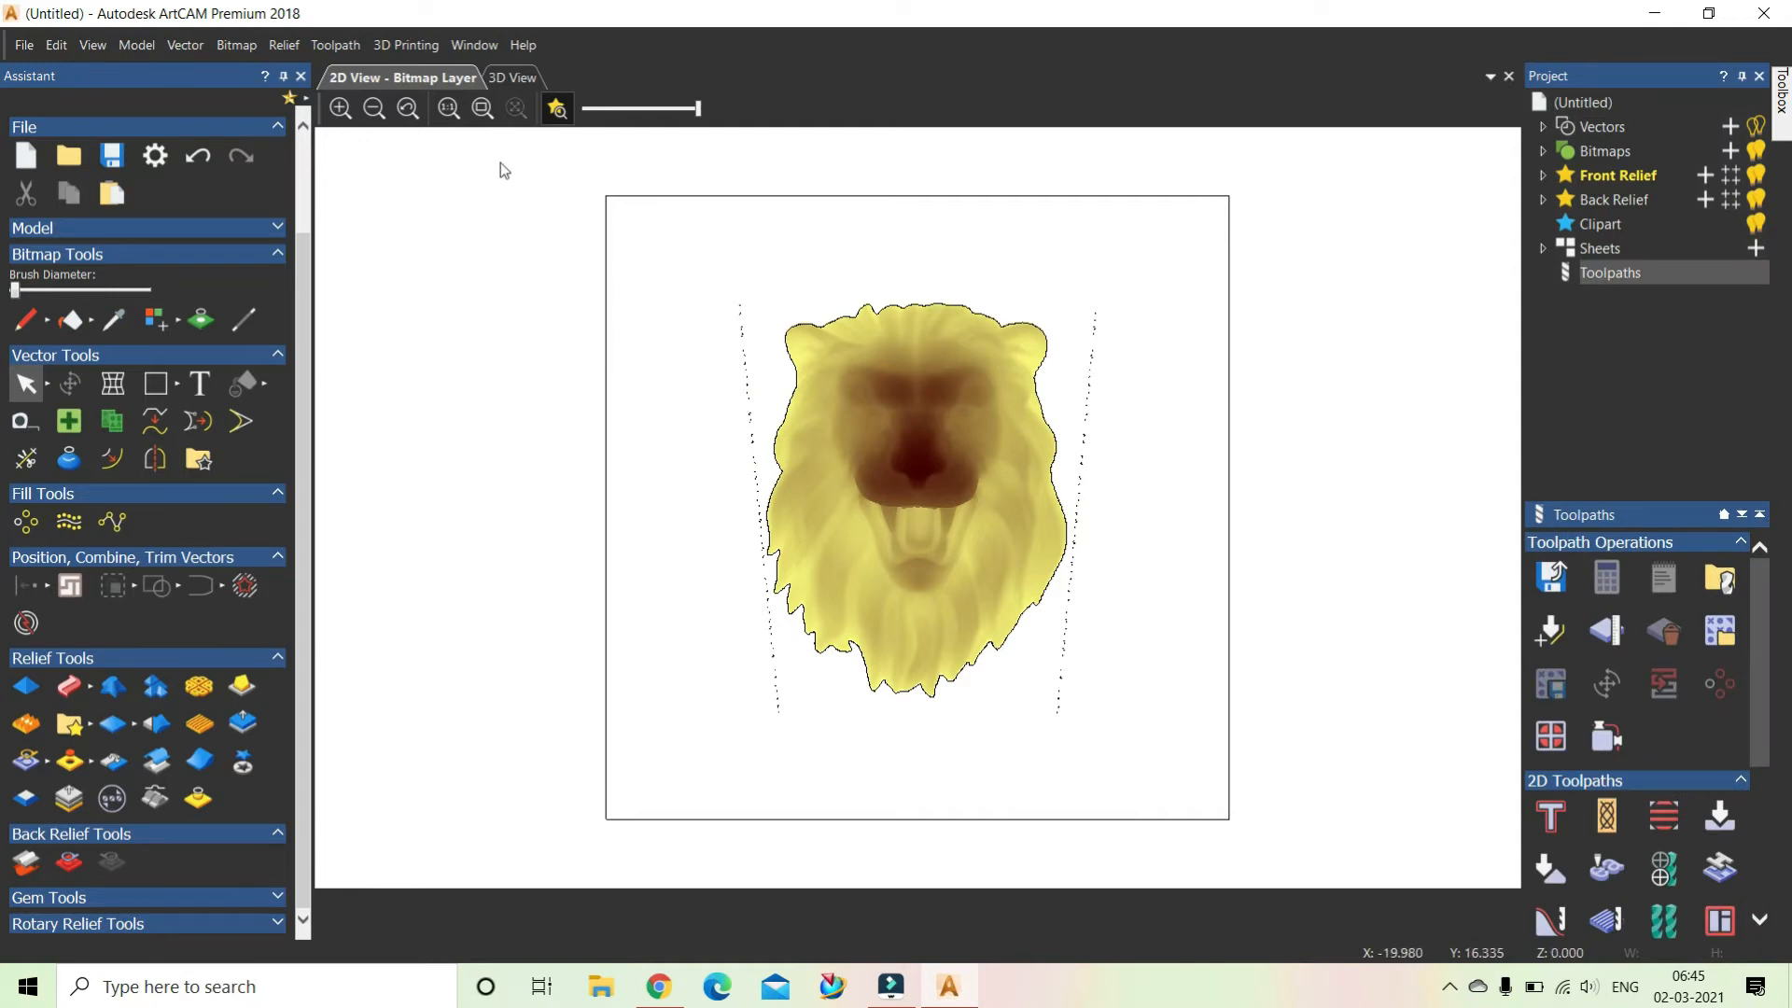
pyautogui.click(504, 80)
pyautogui.moveTo(1024, 701); pyautogui.dragTo(1030, 623)
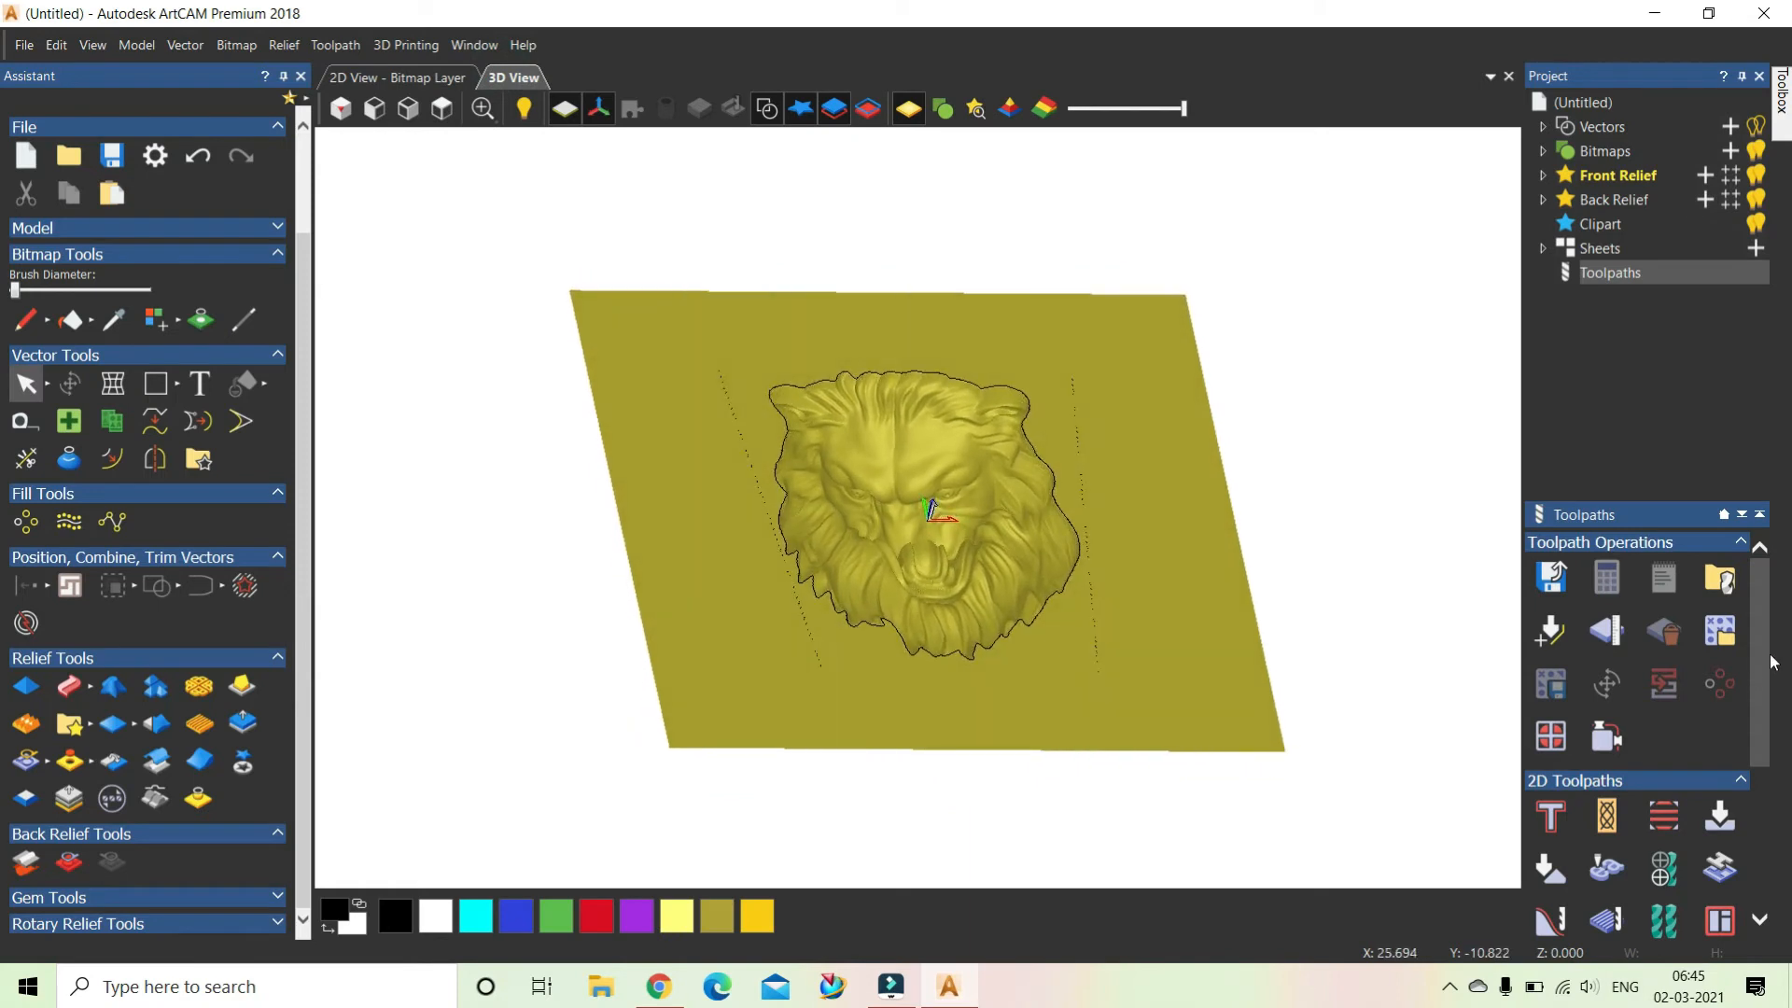
pyautogui.scroll(-5, 1763, 667)
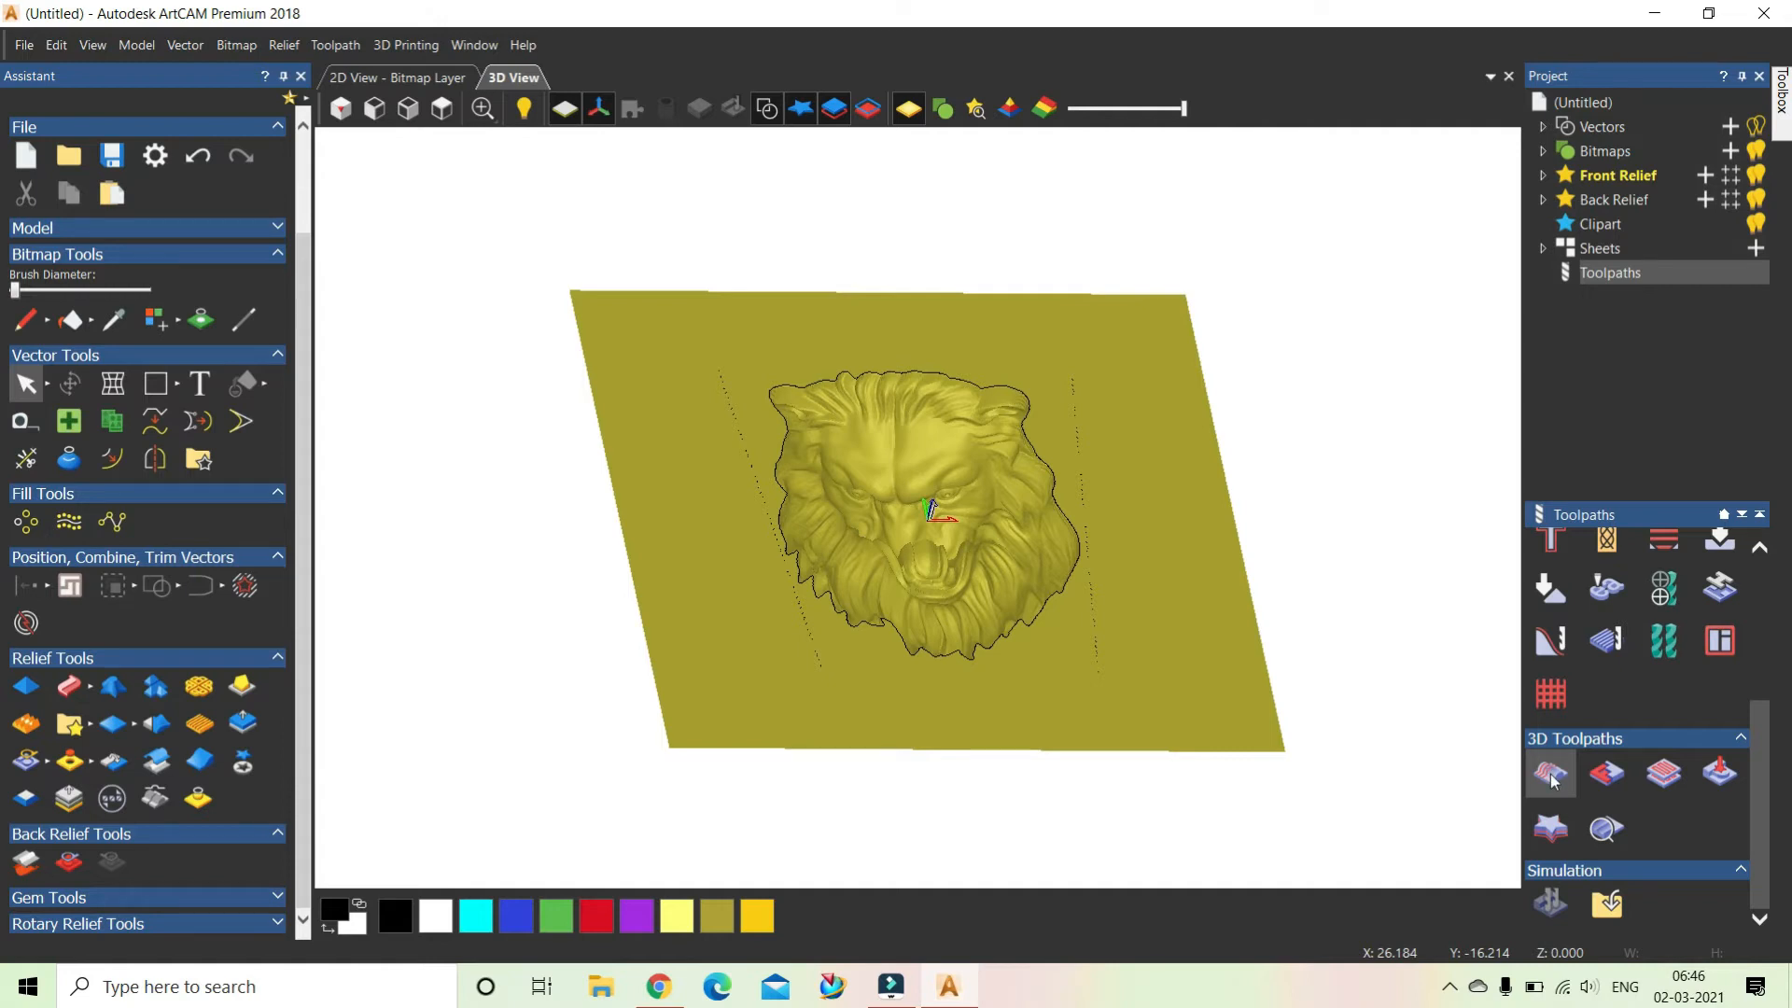
pyautogui.click(1551, 778)
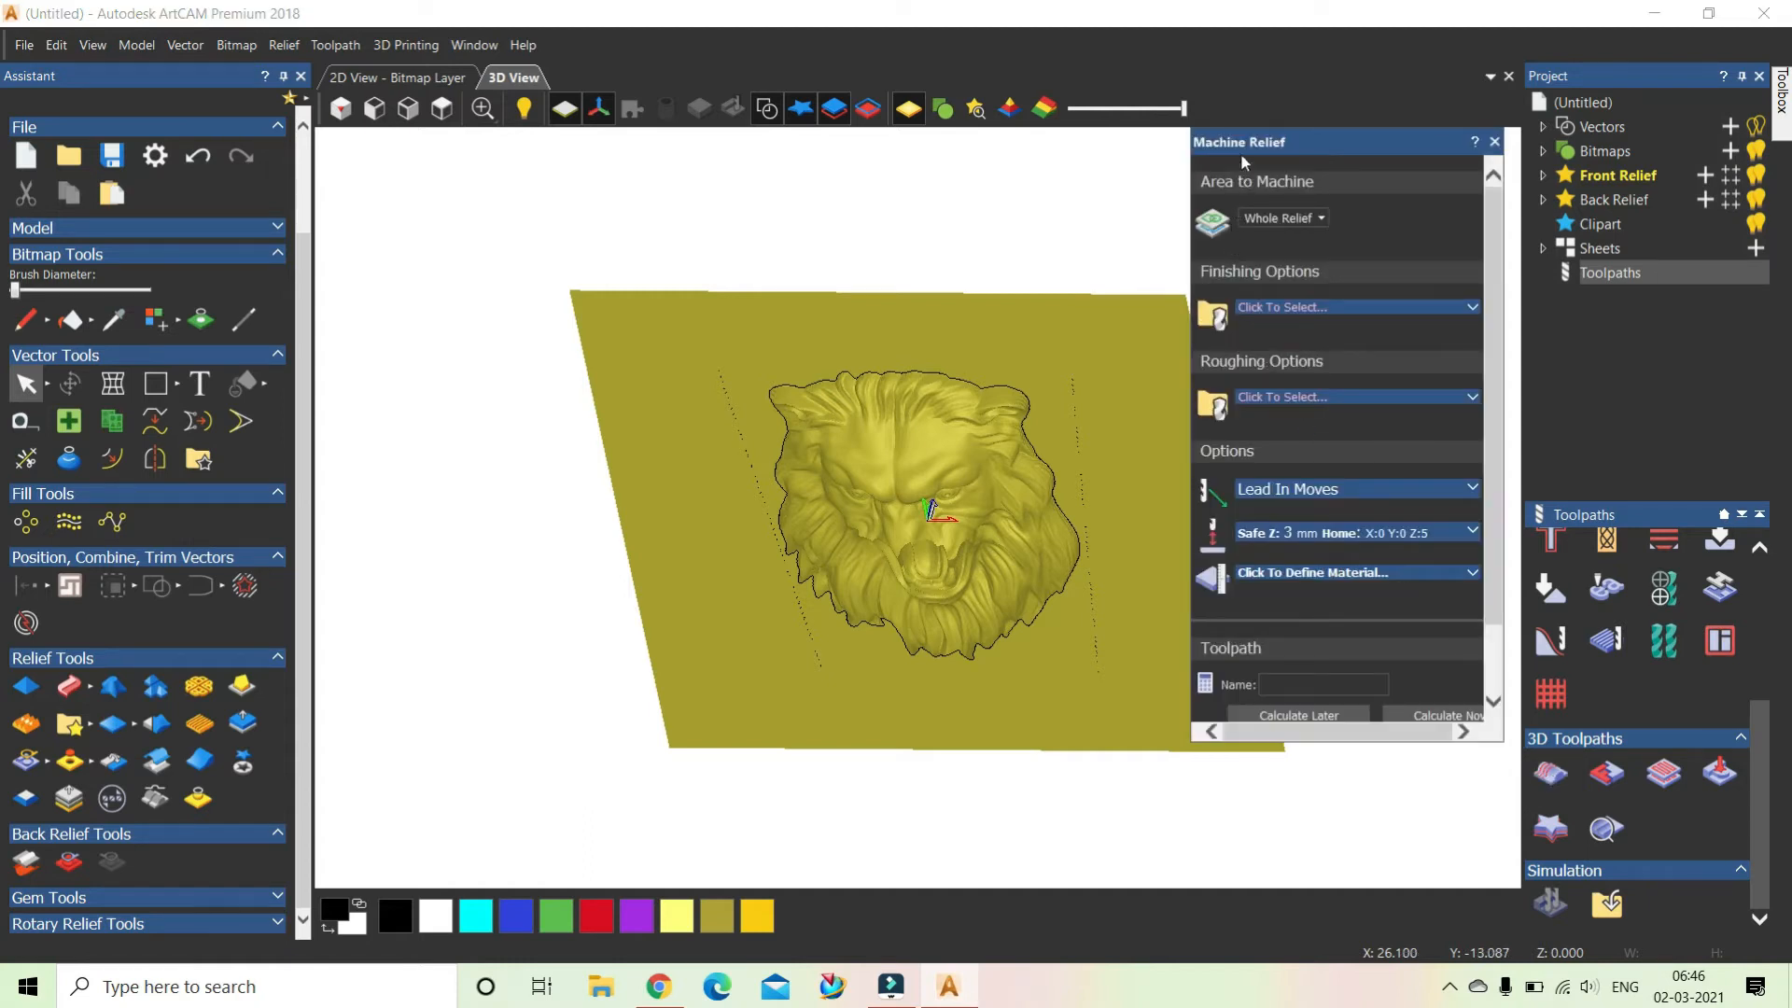
pyautogui.click(1318, 217)
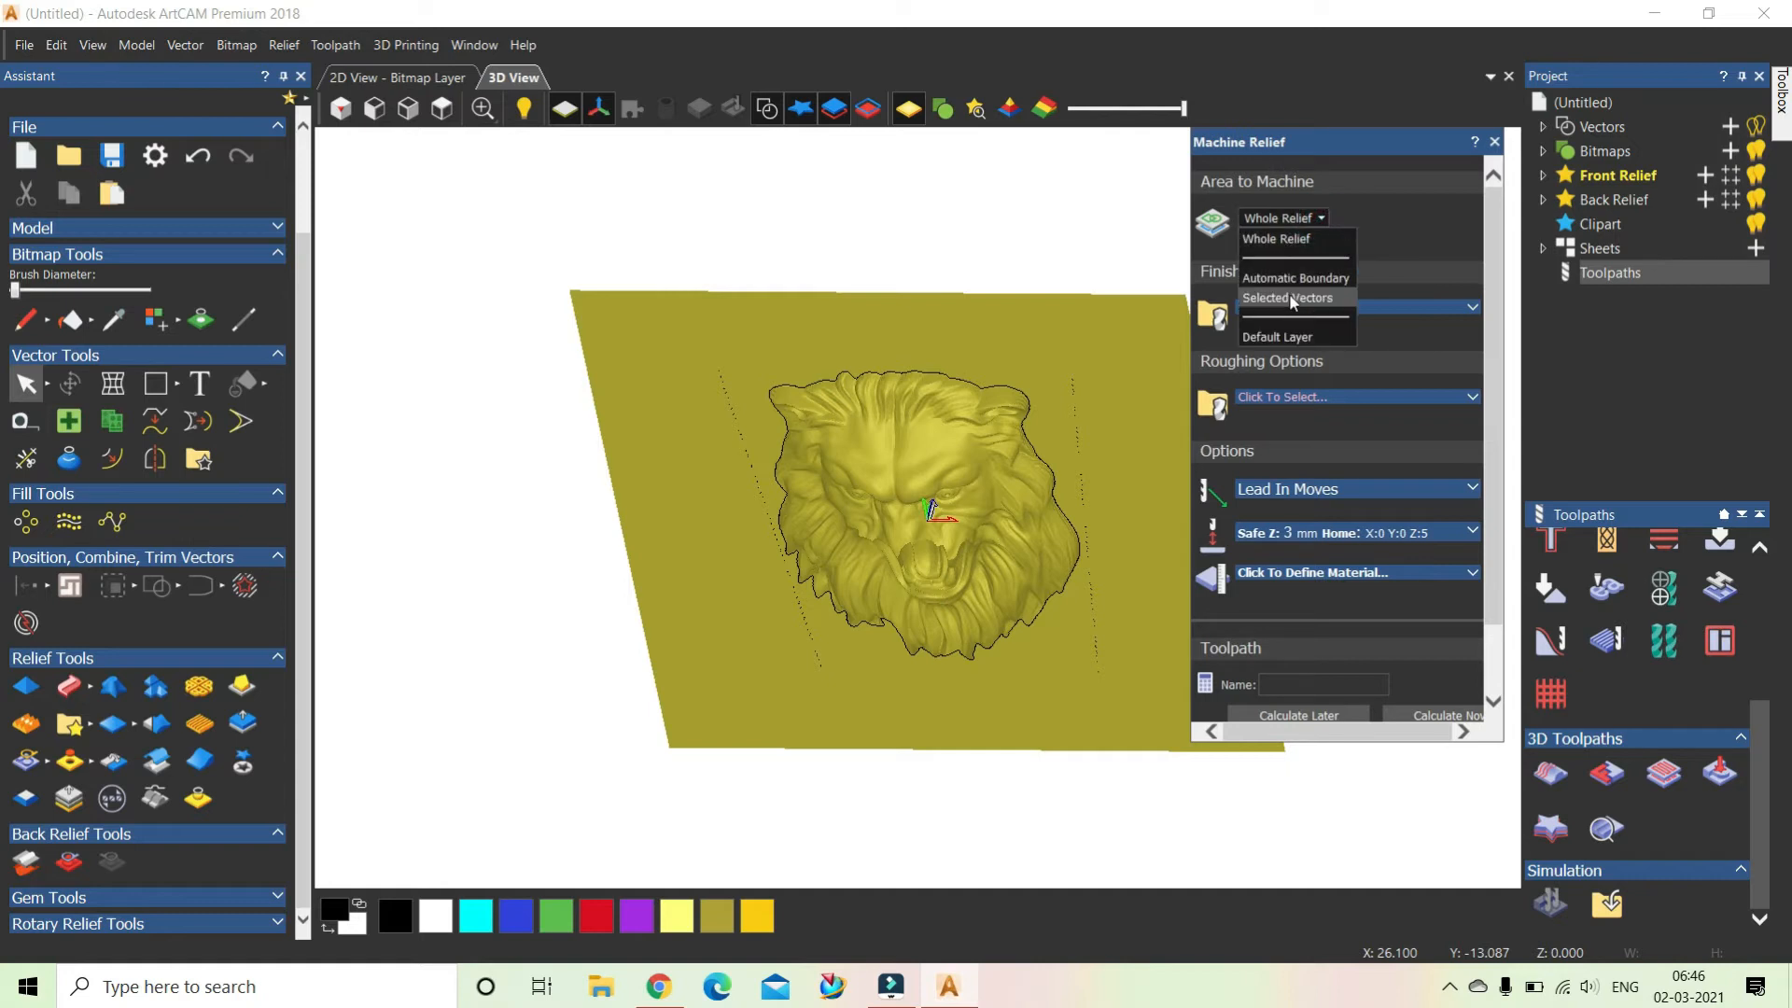
pyautogui.click(1289, 297)
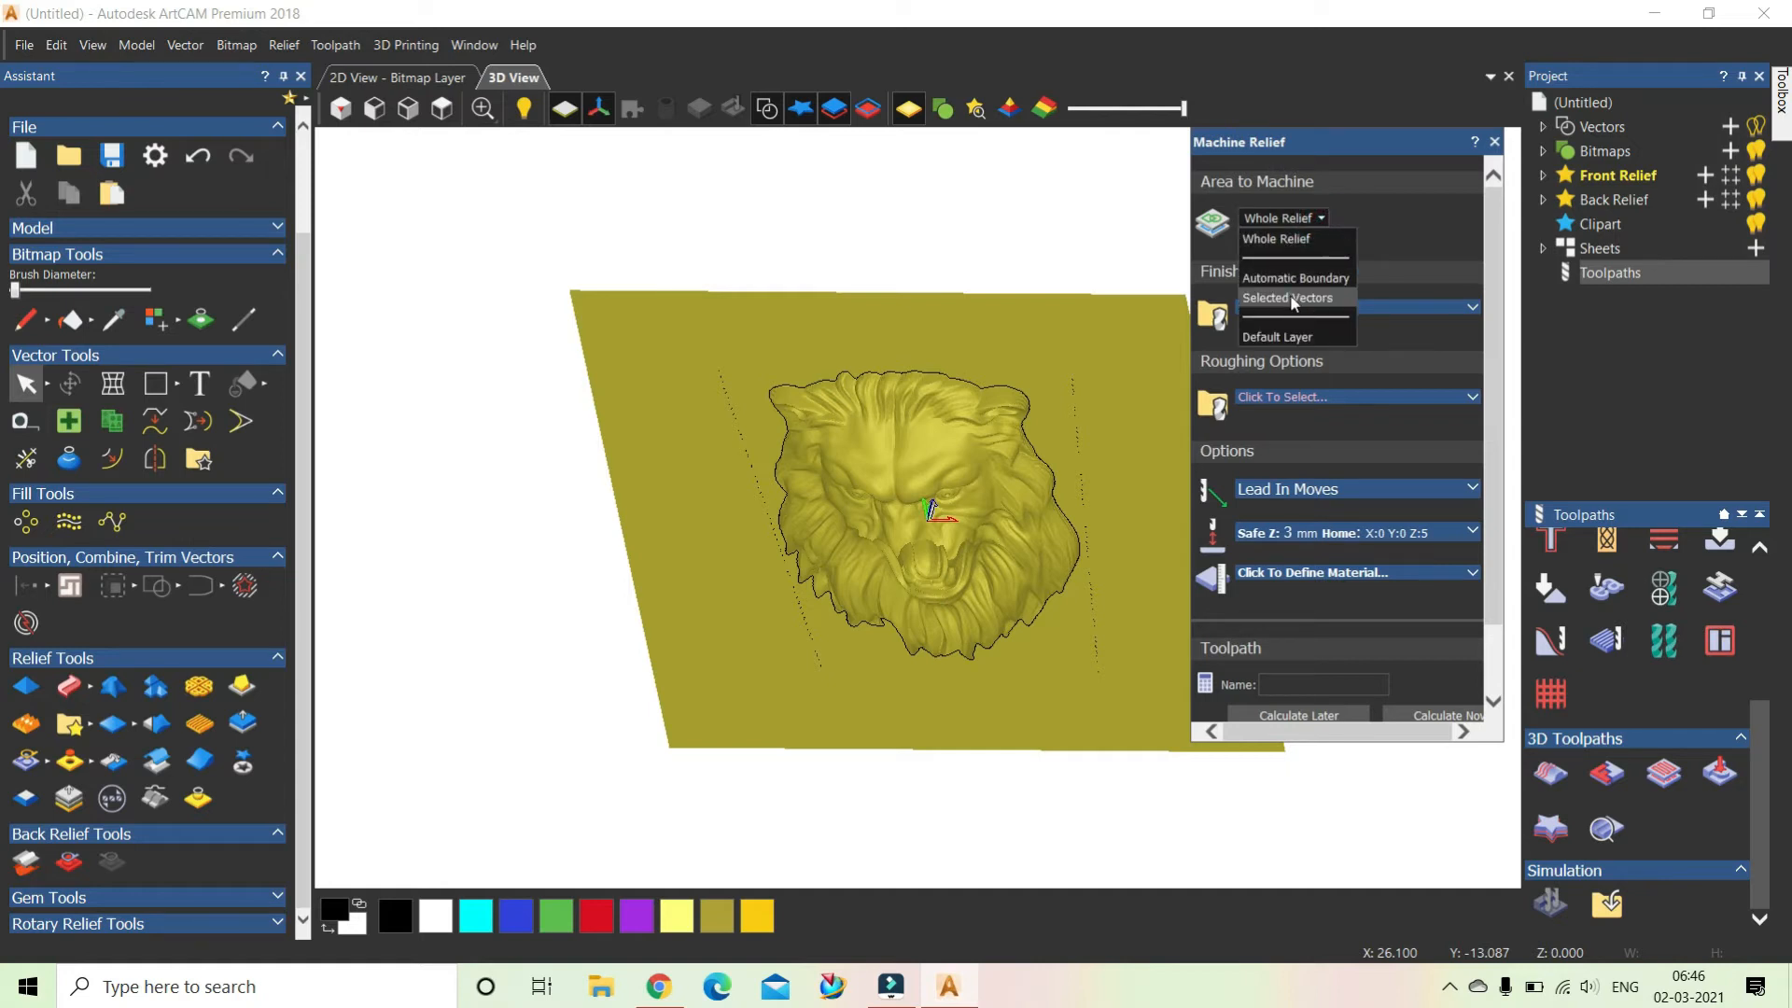
pyautogui.click(982, 385)
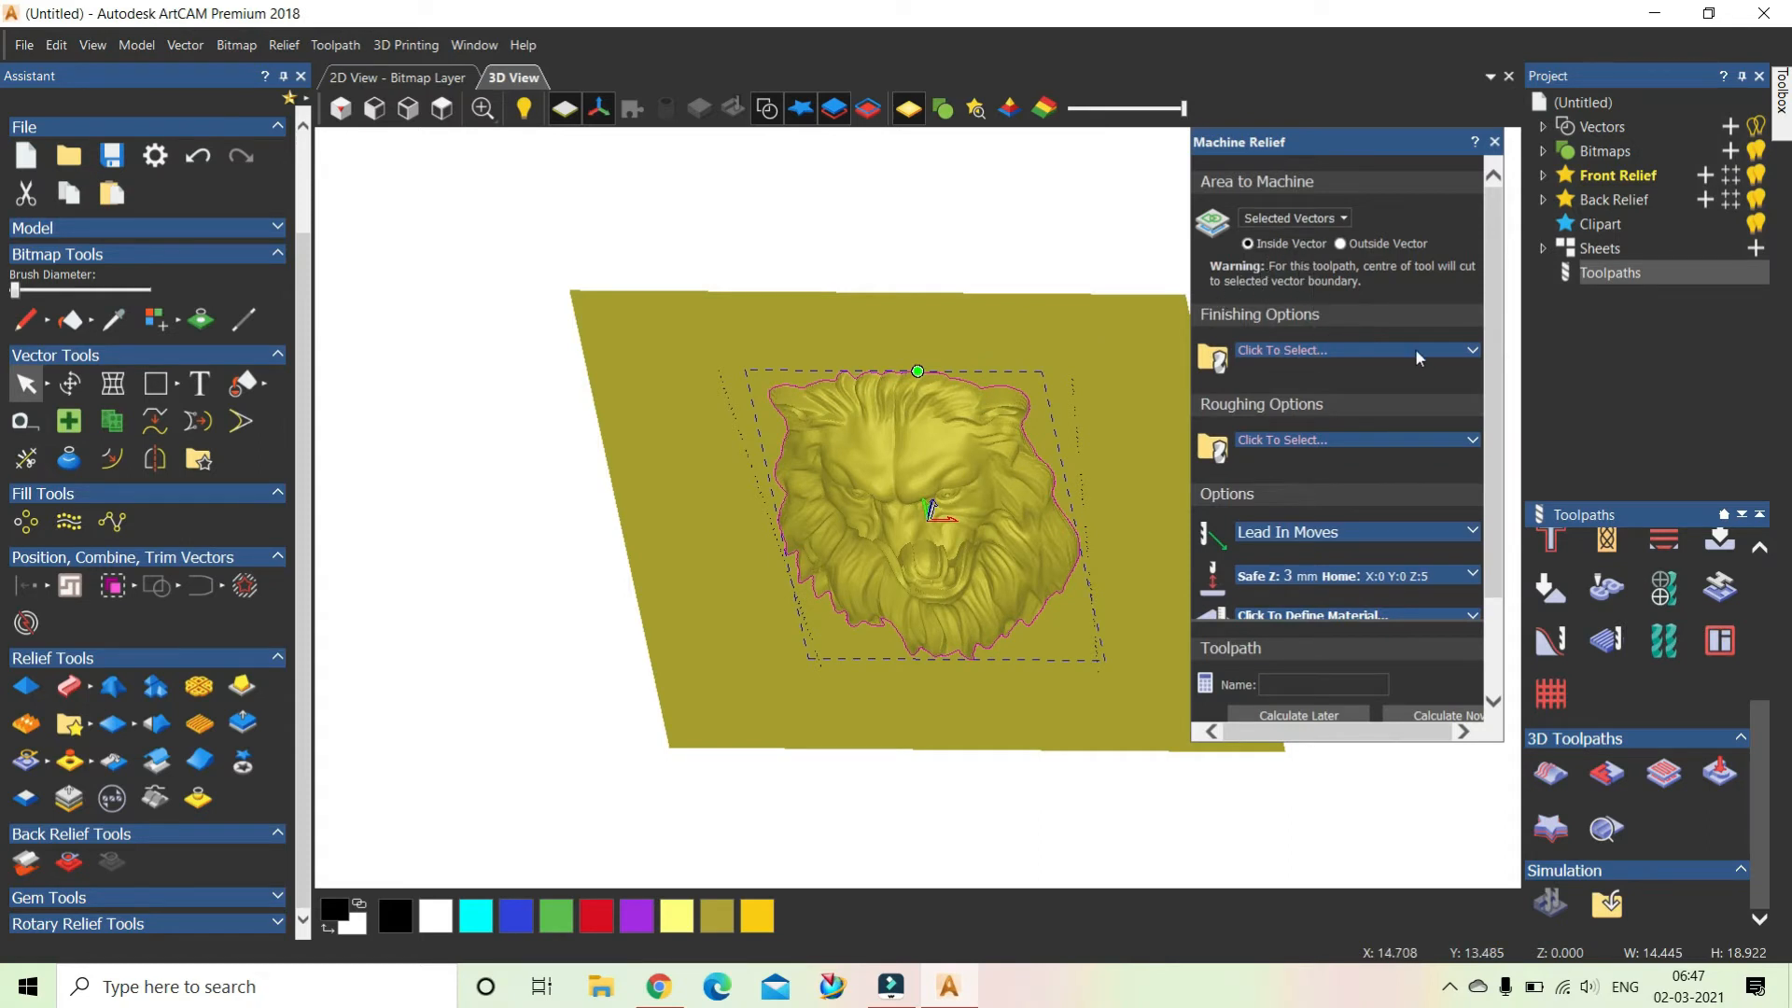
# Choose the 0.06 Flat Conical (Blue) tool from the ModelMaster wax jewellery tools as the finishing tool.
pyautogui.click(1450, 351)
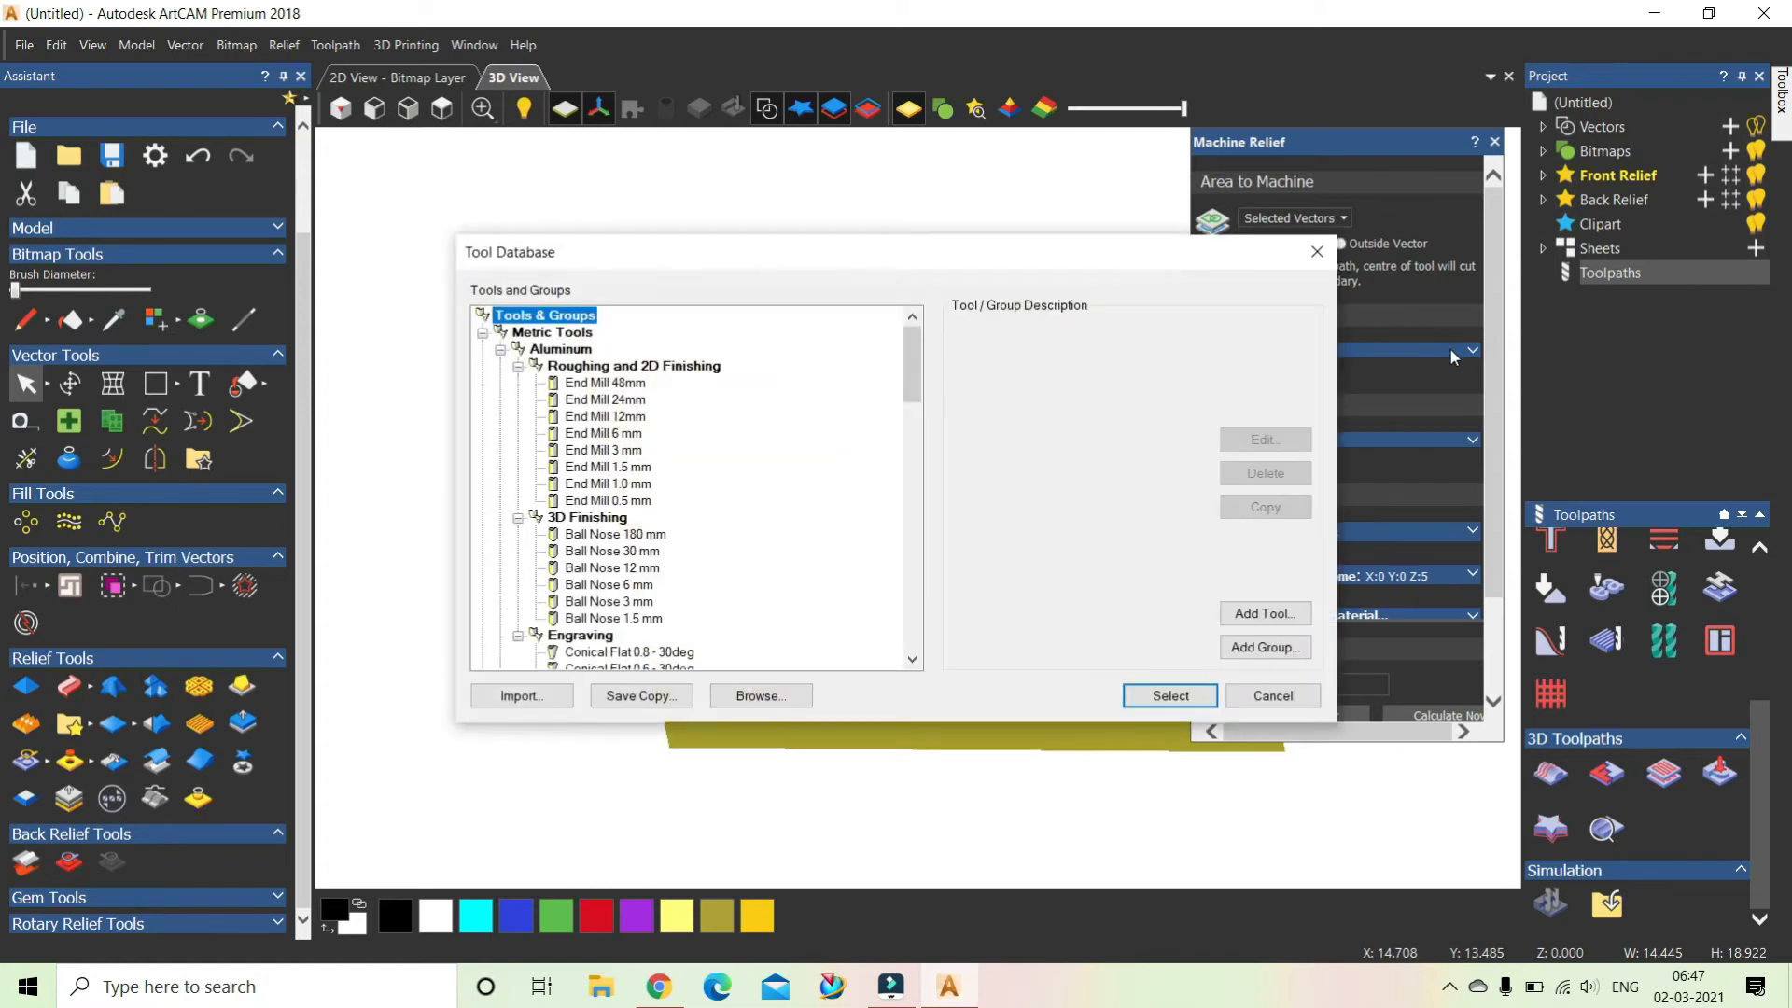
pyautogui.moveTo(913, 388); pyautogui.dragTo(916, 627)
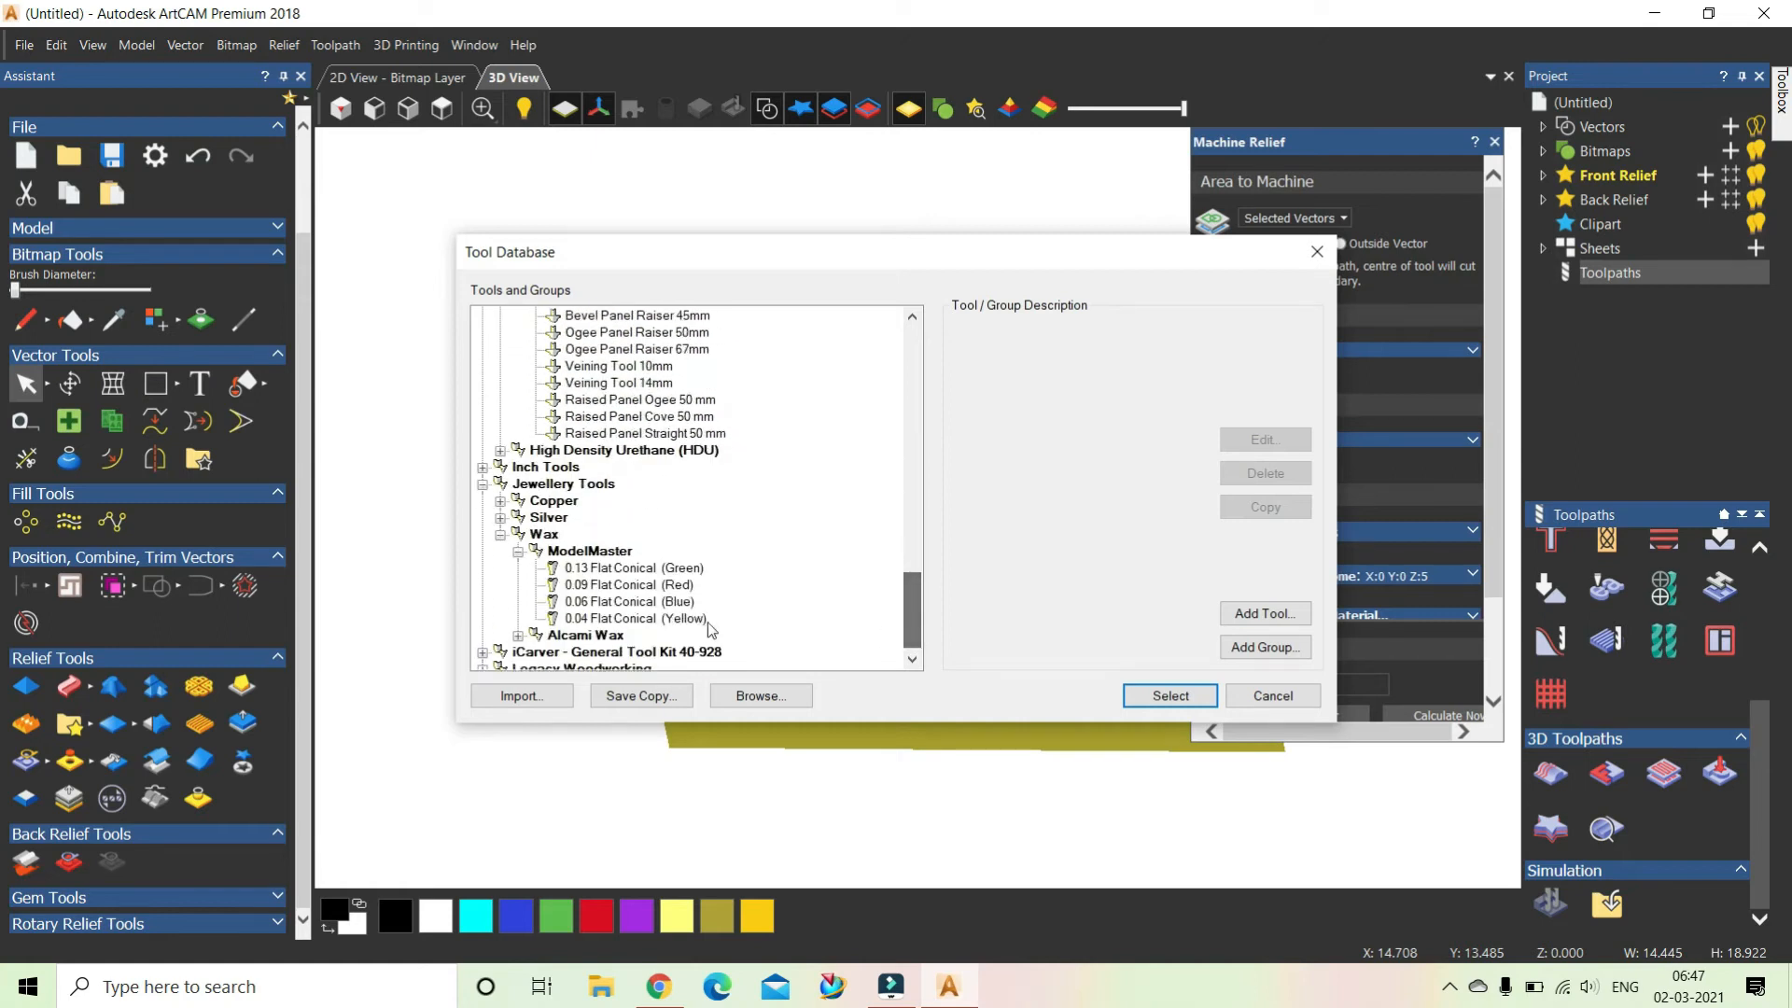
pyautogui.click(653, 602)
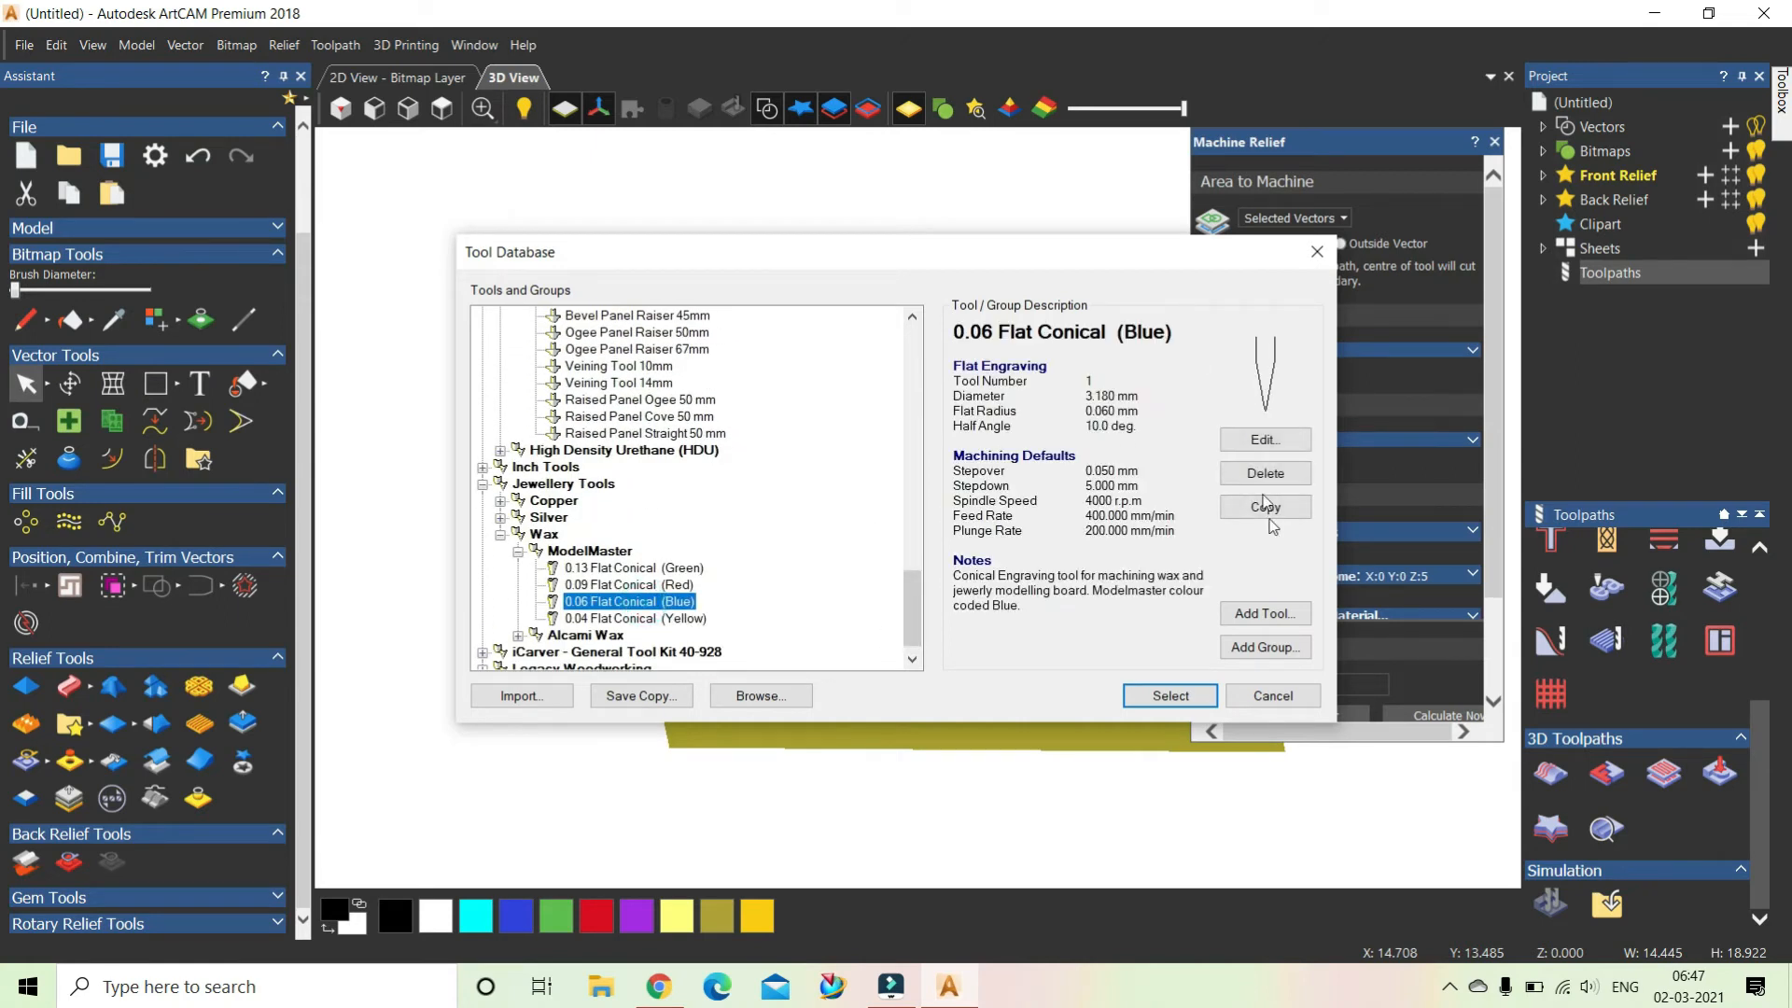
pyautogui.click(1178, 696)
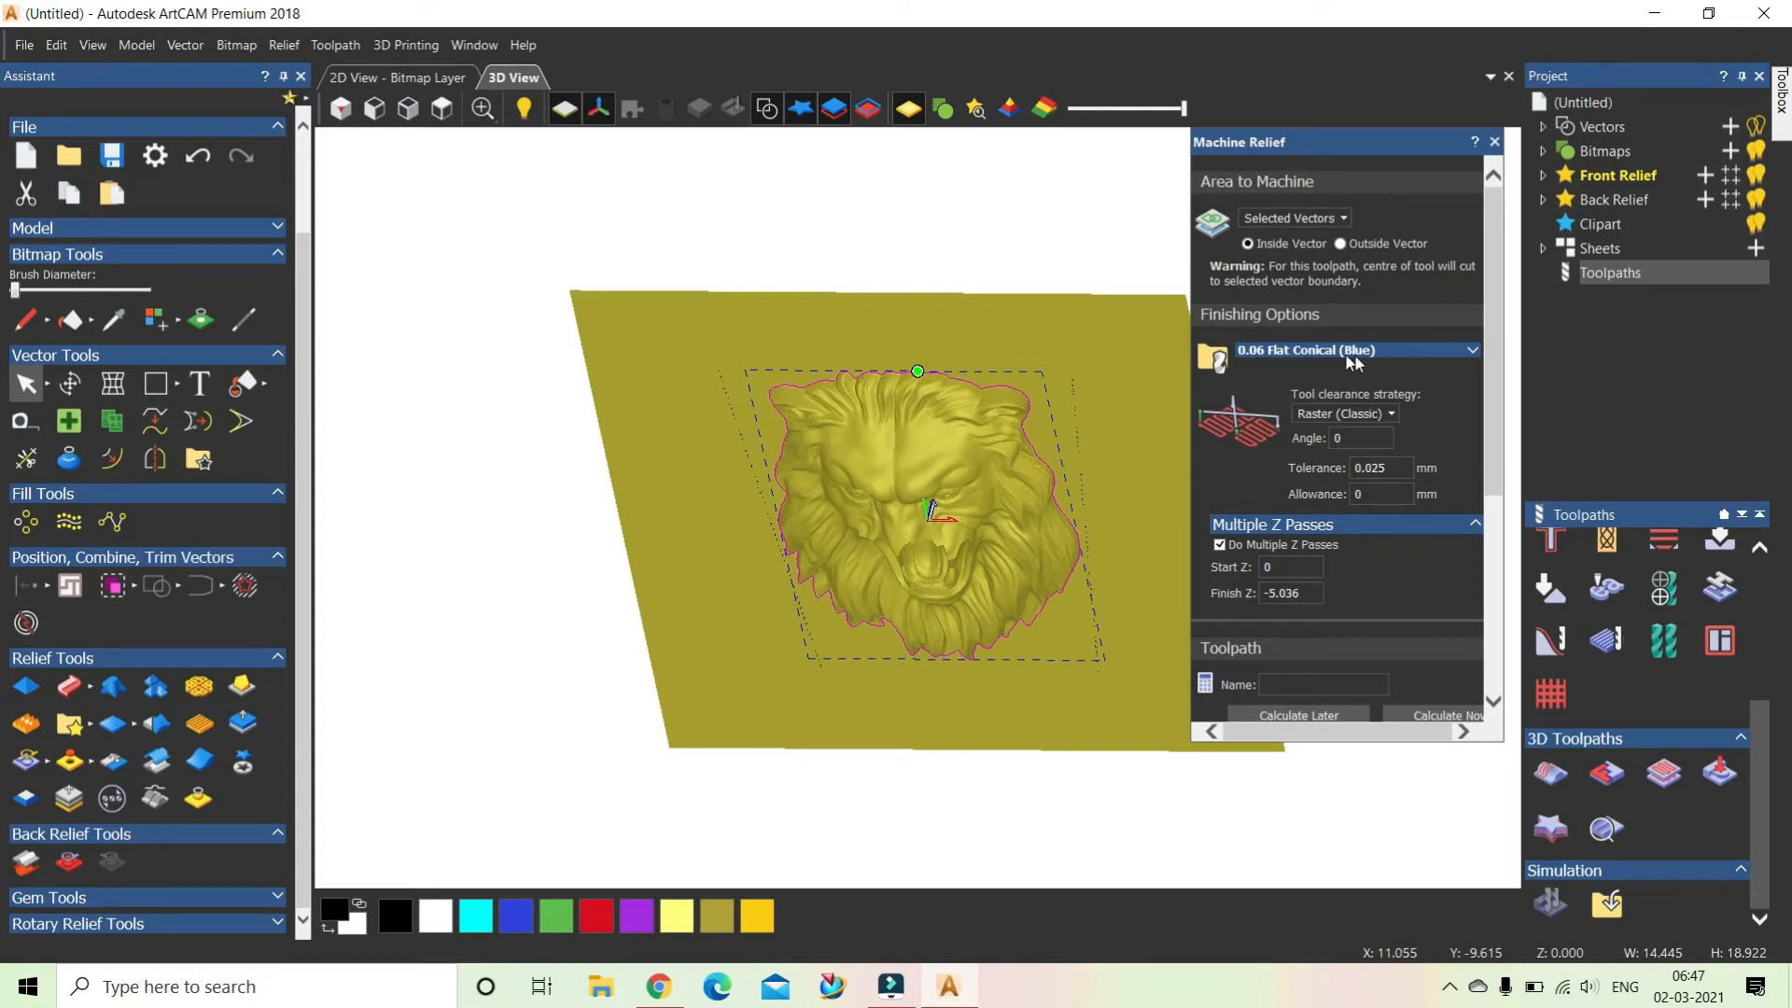
# Set the finishing tool's stepdown to 0.2 mm.
pyautogui.click(1472, 351)
pyautogui.click(1344, 527)
pyautogui.moveTo(1339, 526); pyautogui.dragTo(1305, 534)
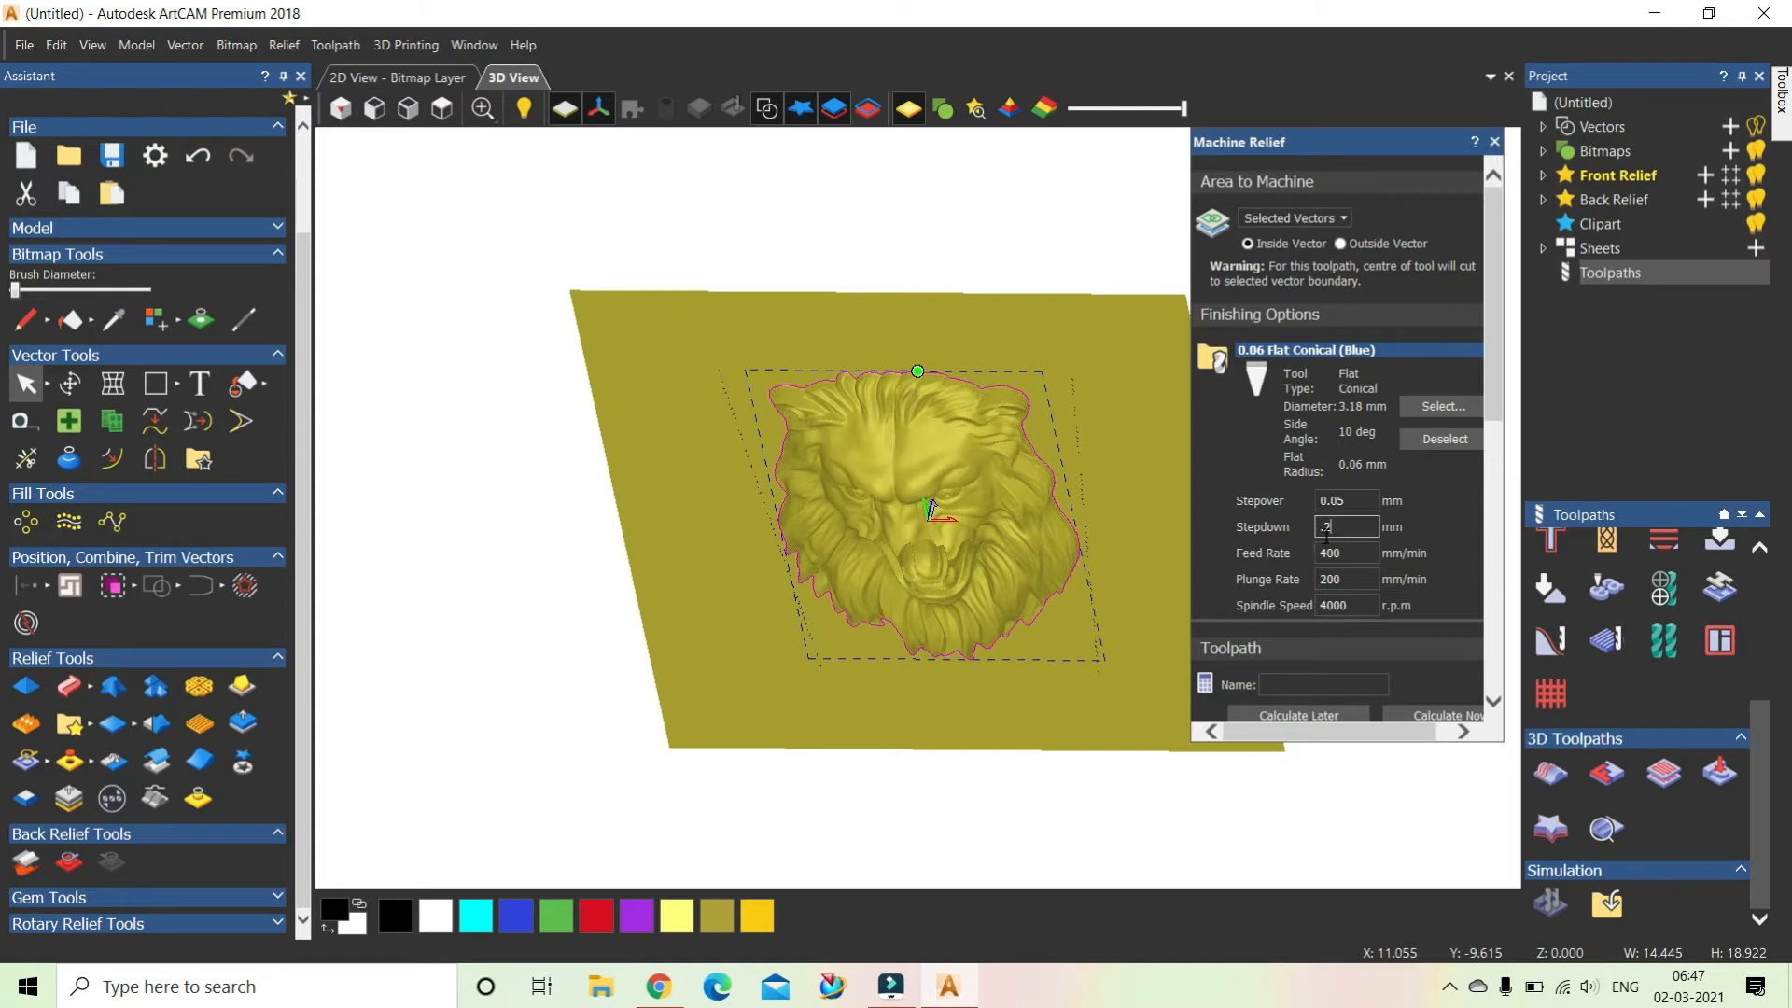
# Try the Raster clearance strategy with multiple Z passes off, and restore Raster (Classic) with multiple Z passes on.
pyautogui.moveTo(1489, 388); pyautogui.dragTo(1508, 587)
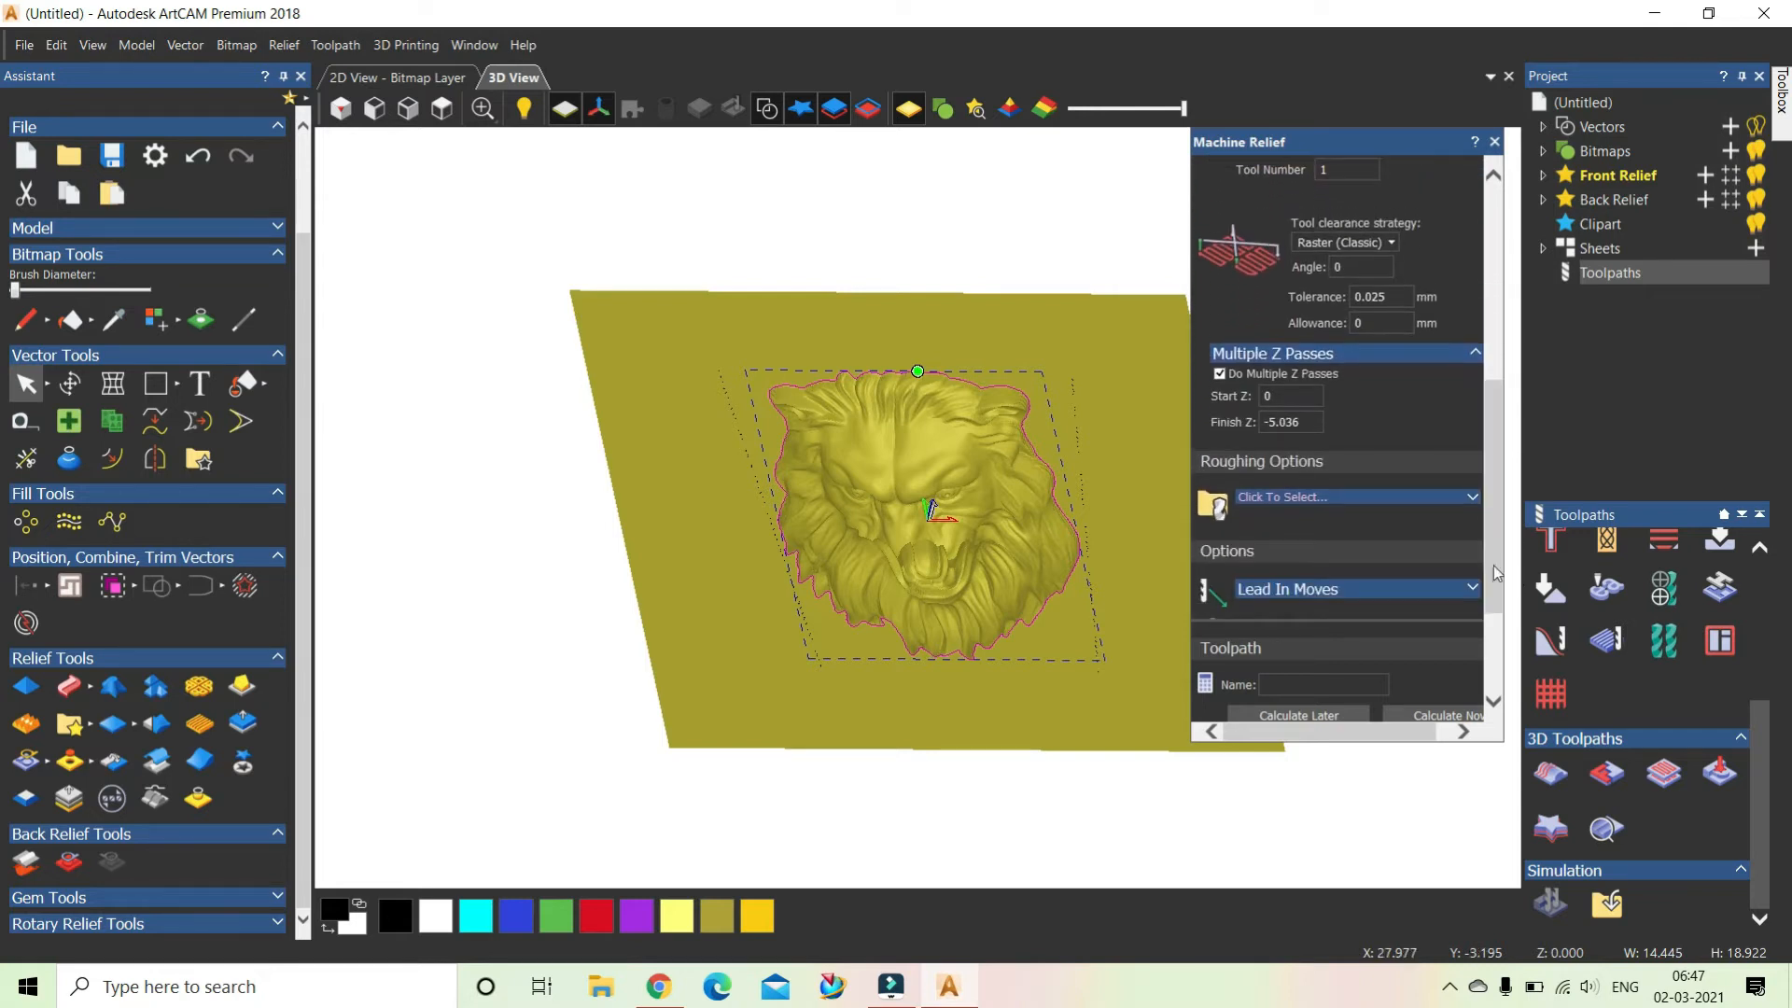
pyautogui.click(1219, 374)
pyautogui.click(1390, 245)
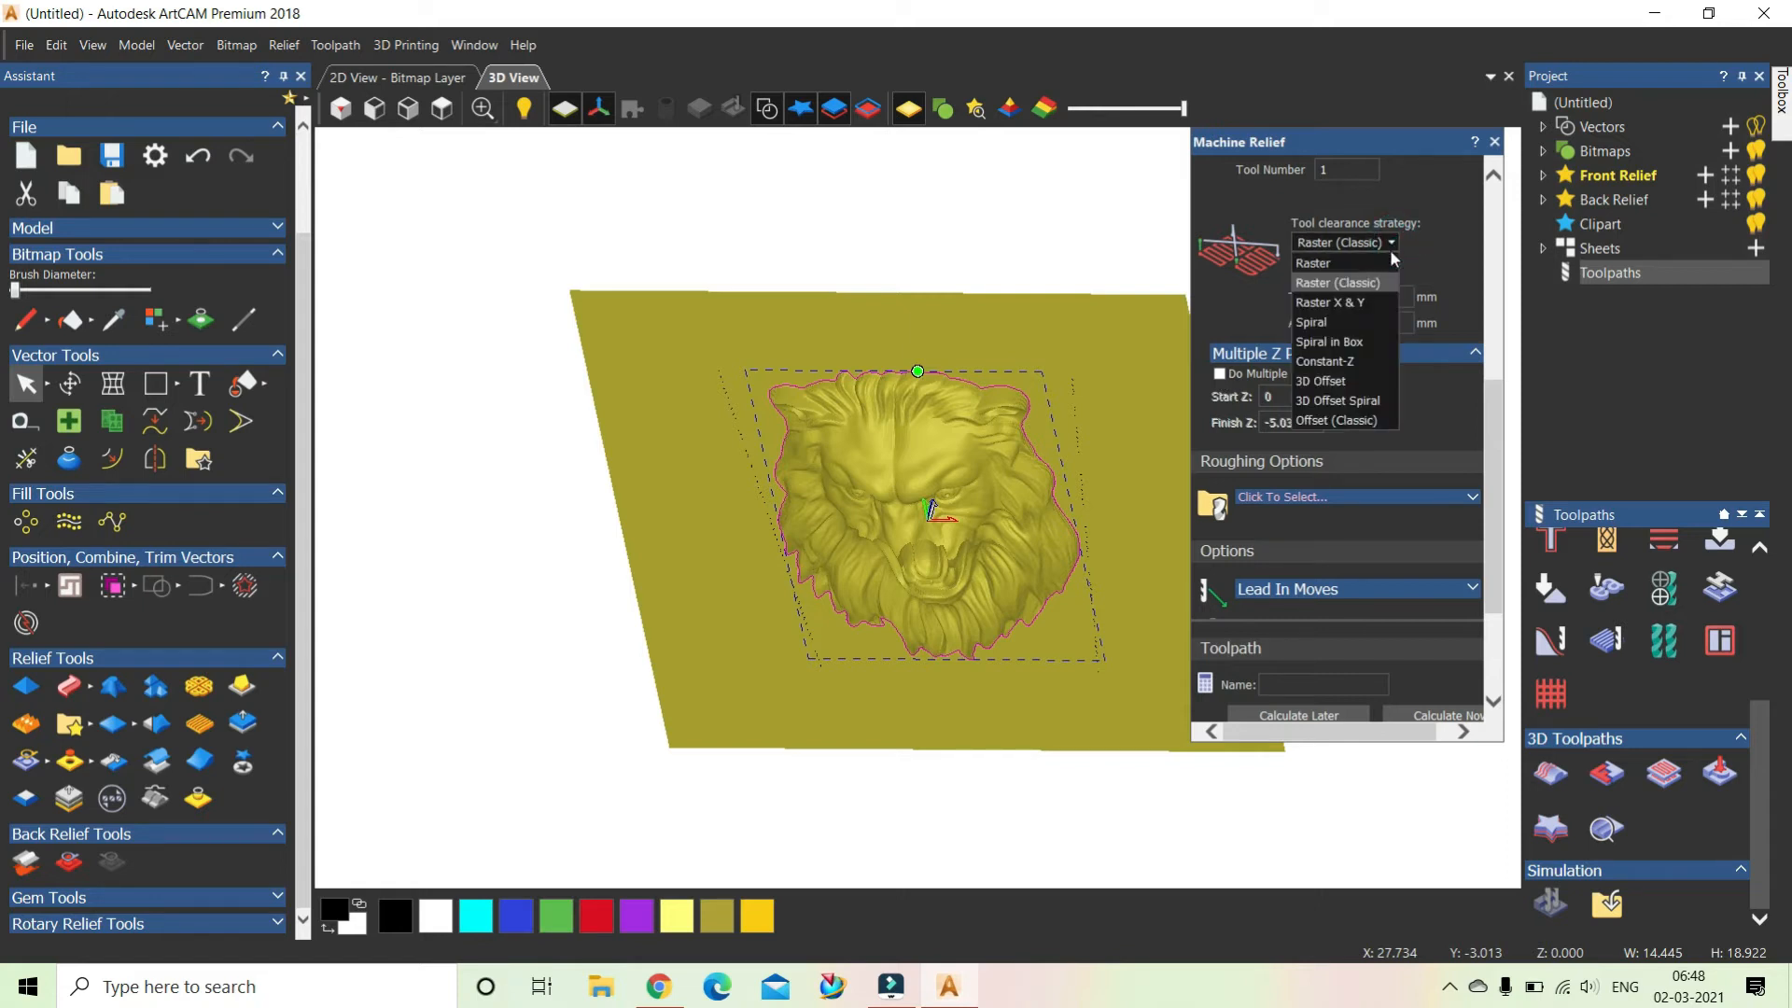
pyautogui.click(1336, 263)
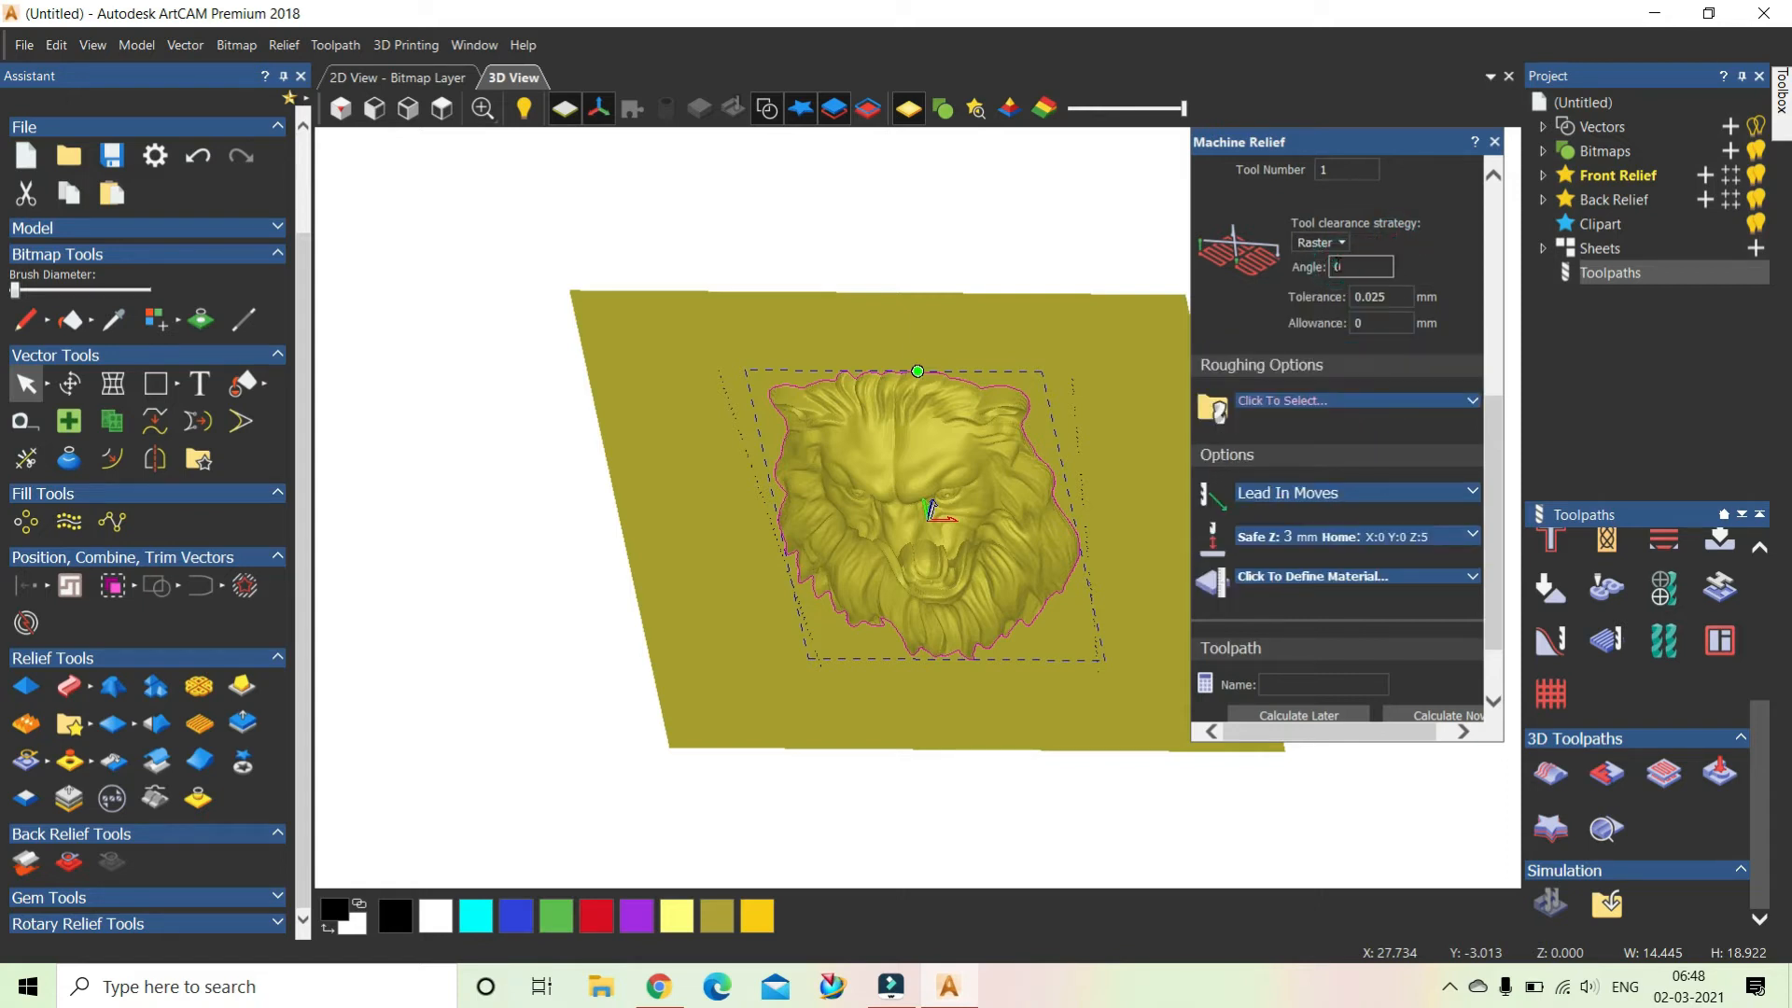
pyautogui.click(1342, 248)
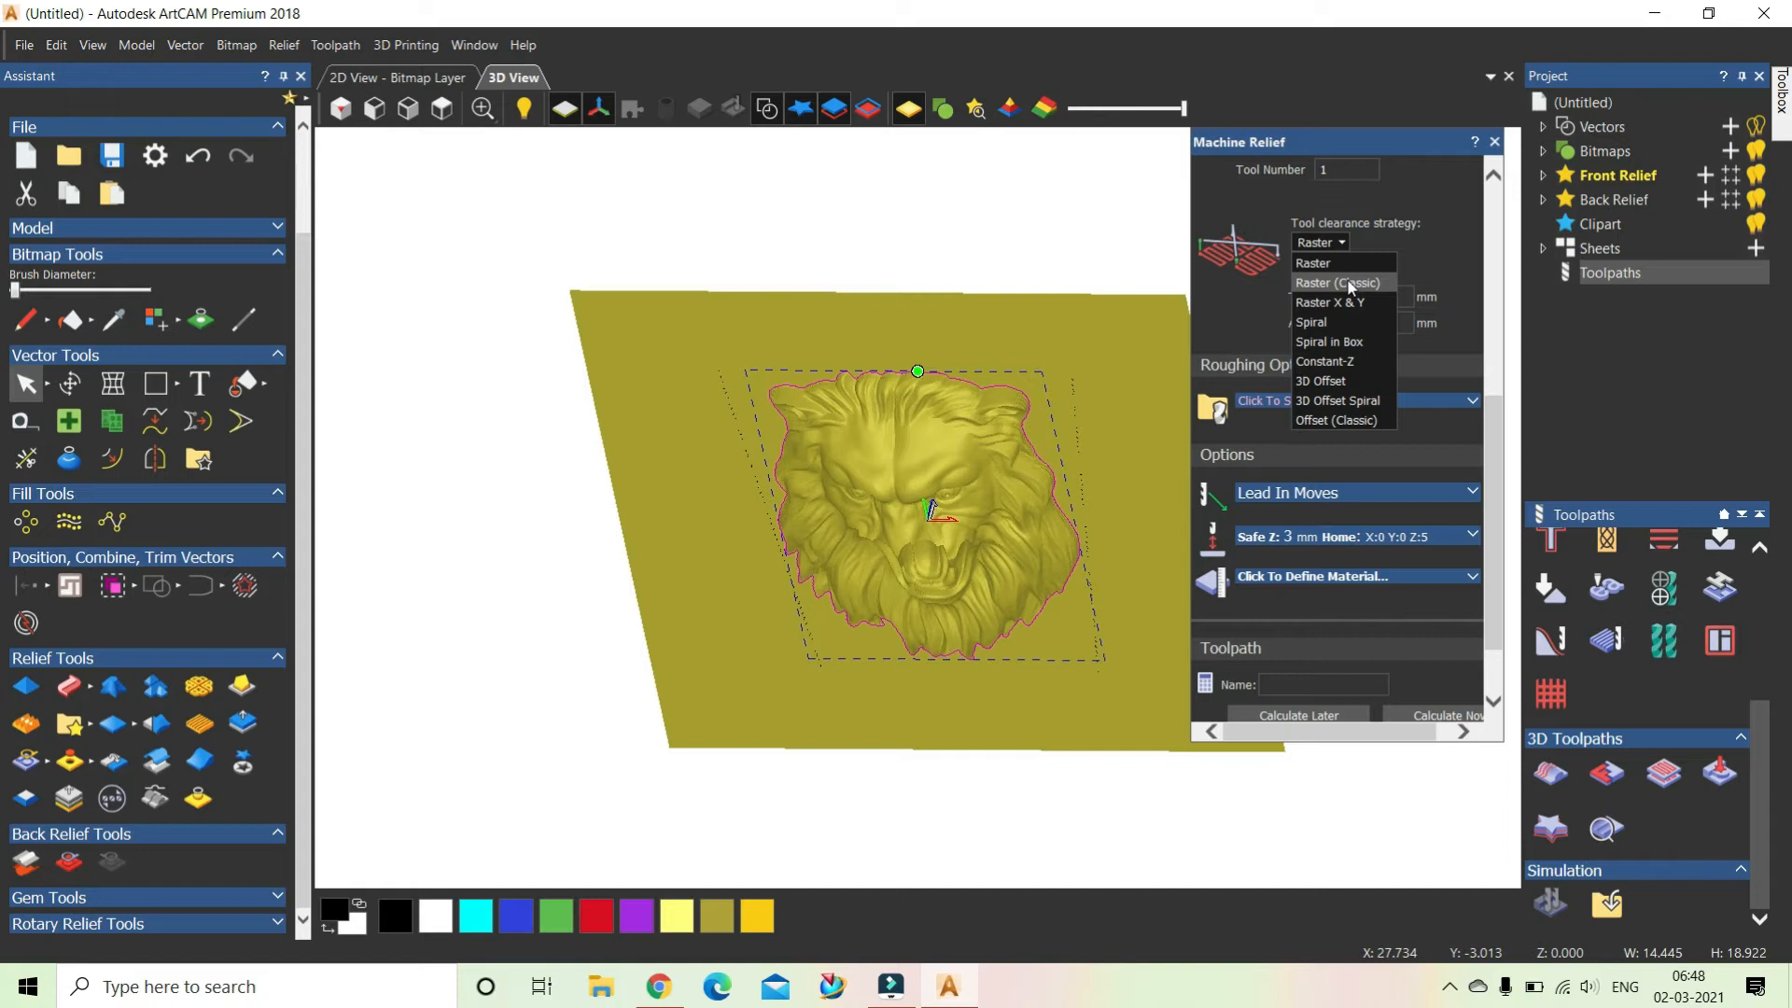
pyautogui.click(1350, 284)
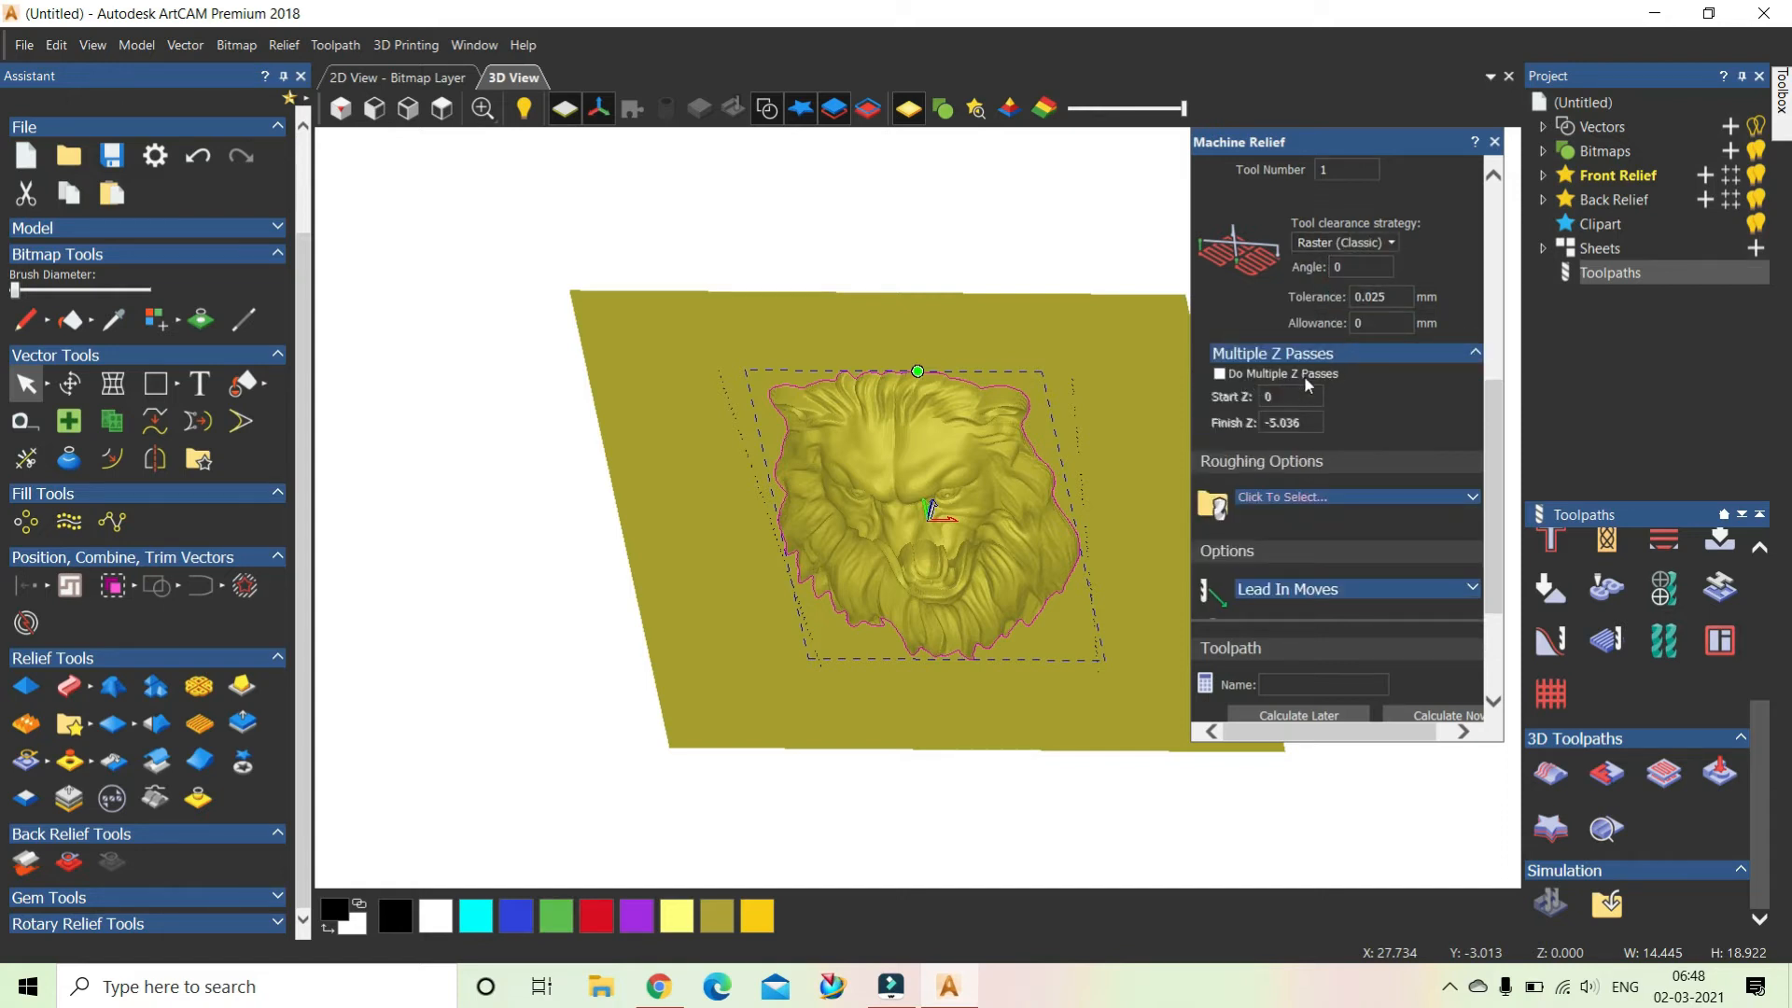
pyautogui.click(1220, 374)
# Set the Start Z of the multiple Z passes to -0.1.
pyautogui.doubleClick(1277, 399)
pyautogui.click(1262, 422)
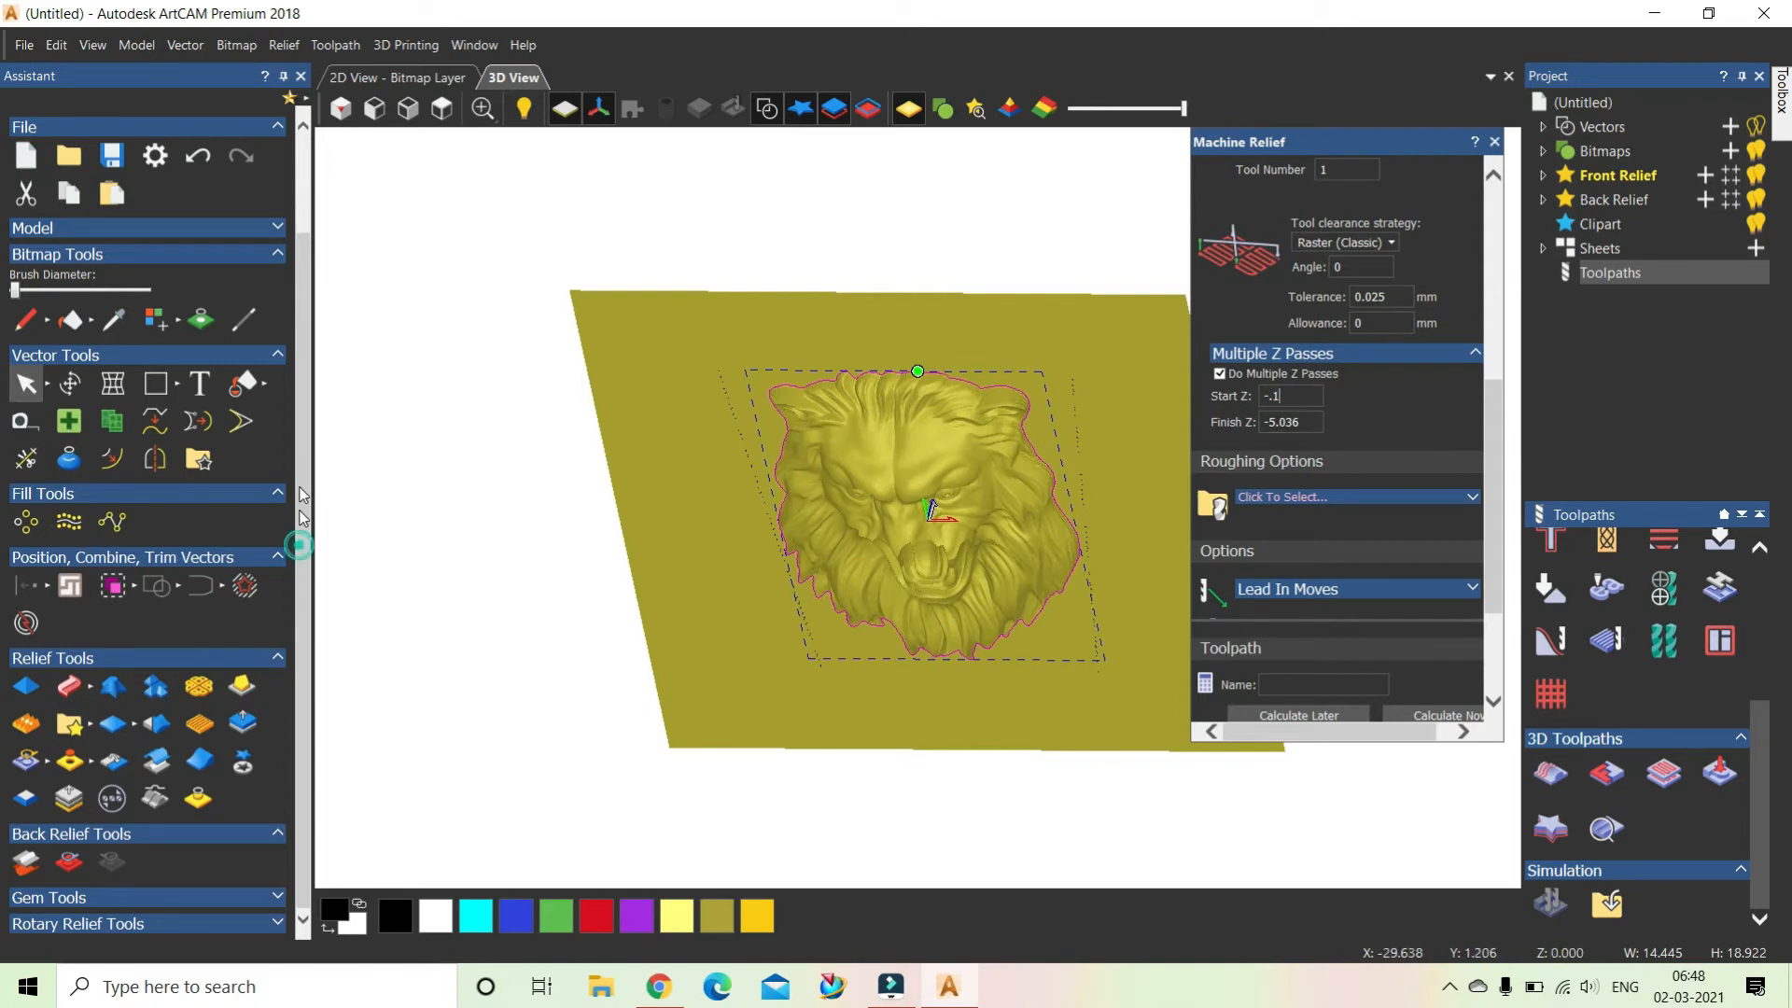
pyautogui.scroll(2, 297, 523)
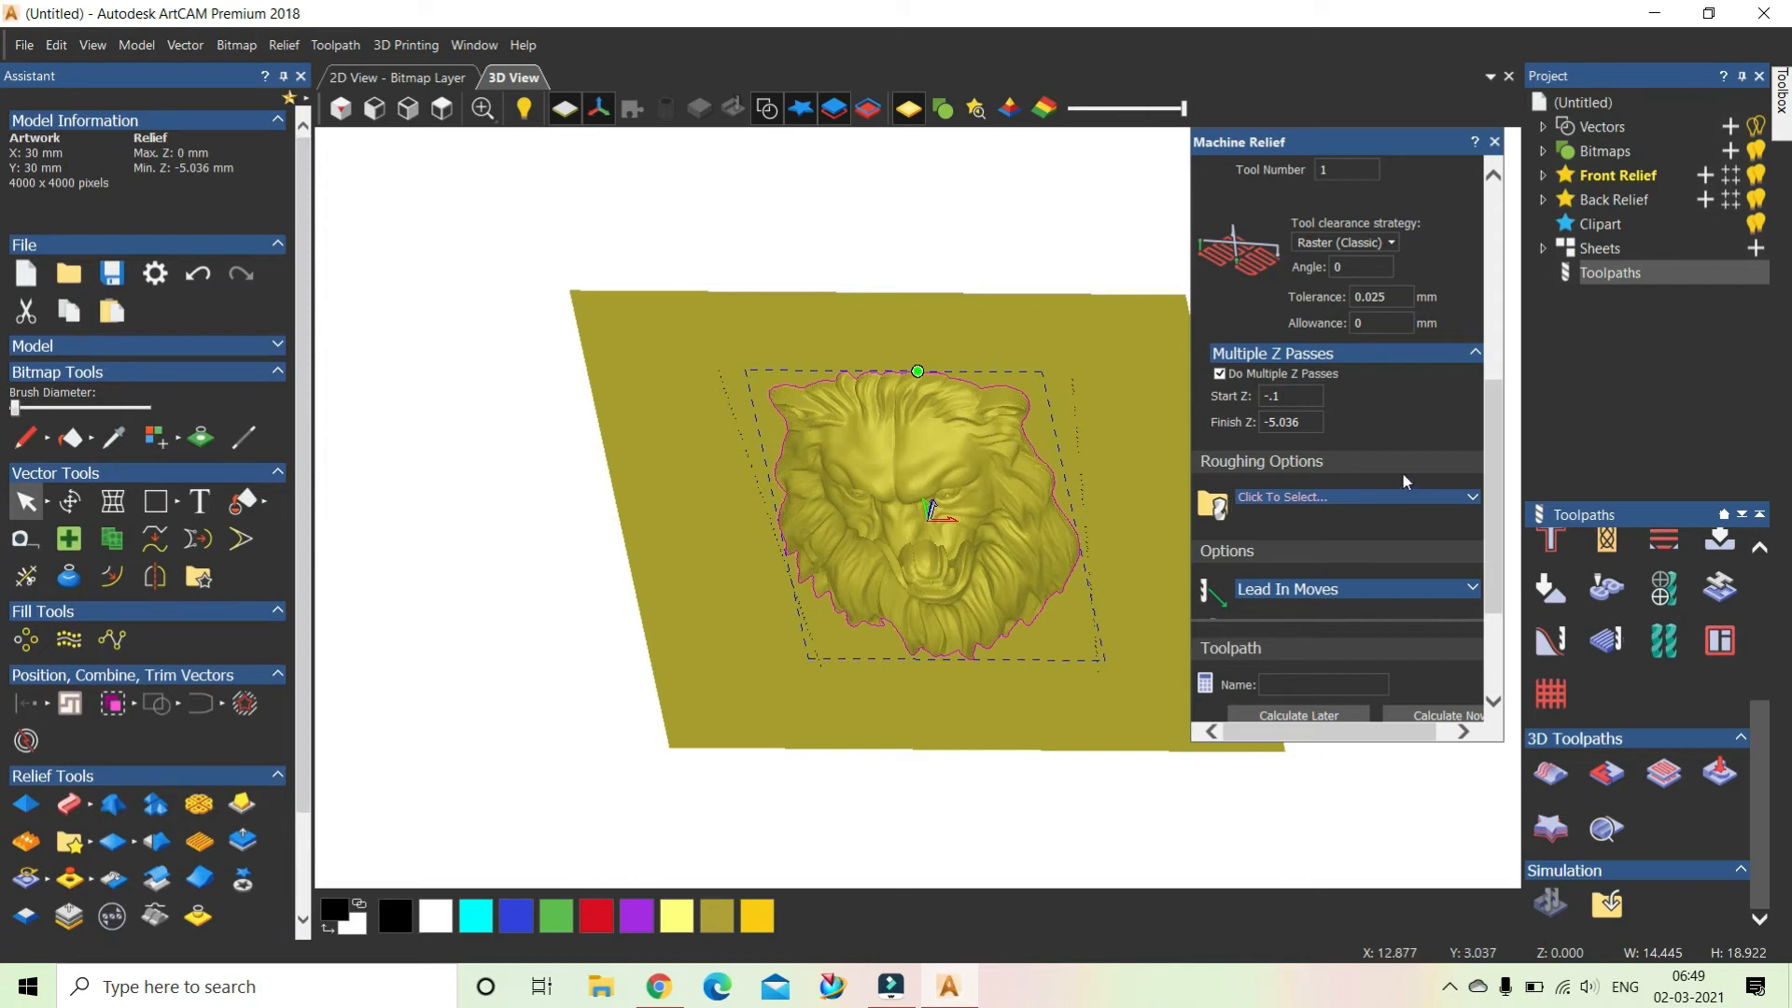
pyautogui.click(1317, 400)
pyautogui.click(1274, 416)
# Review the tool's cutting parameters, the Z pass range, the lead-in moves, and the safe Z and home position settings.
pyautogui.scroll(3, 1473, 376)
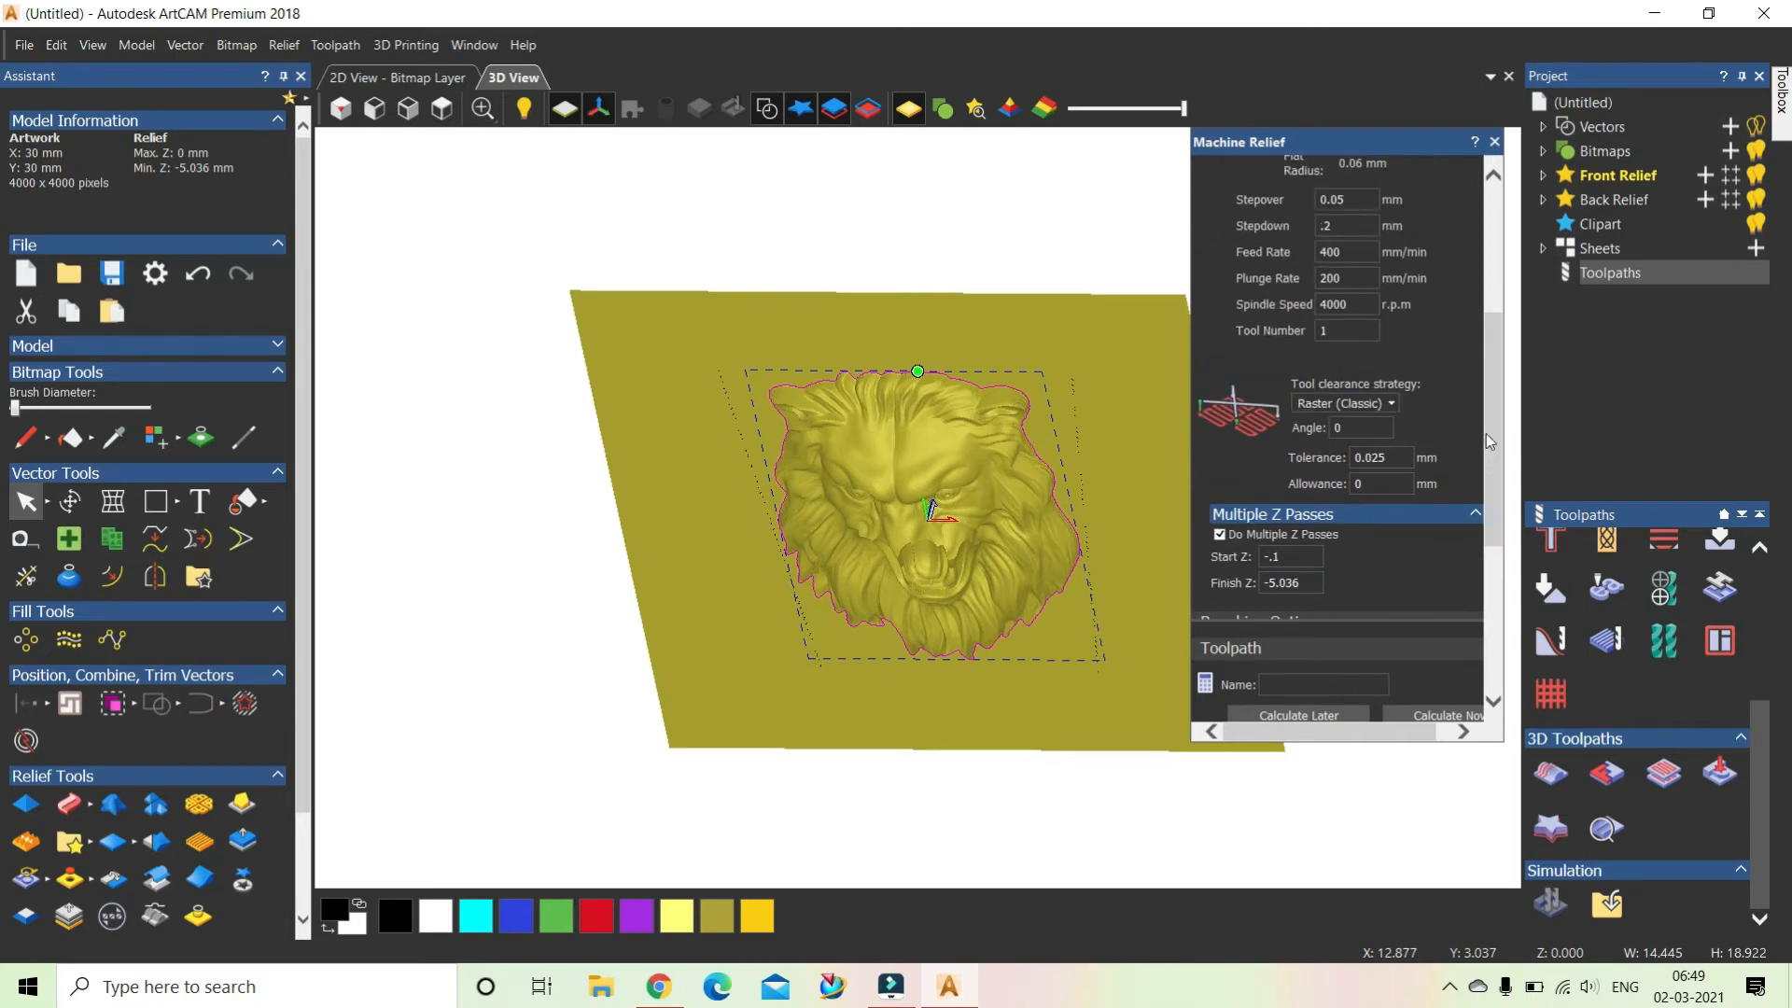
pyautogui.scroll(-1, 1490, 465)
pyautogui.moveTo(1490, 466); pyautogui.dragTo(1481, 502)
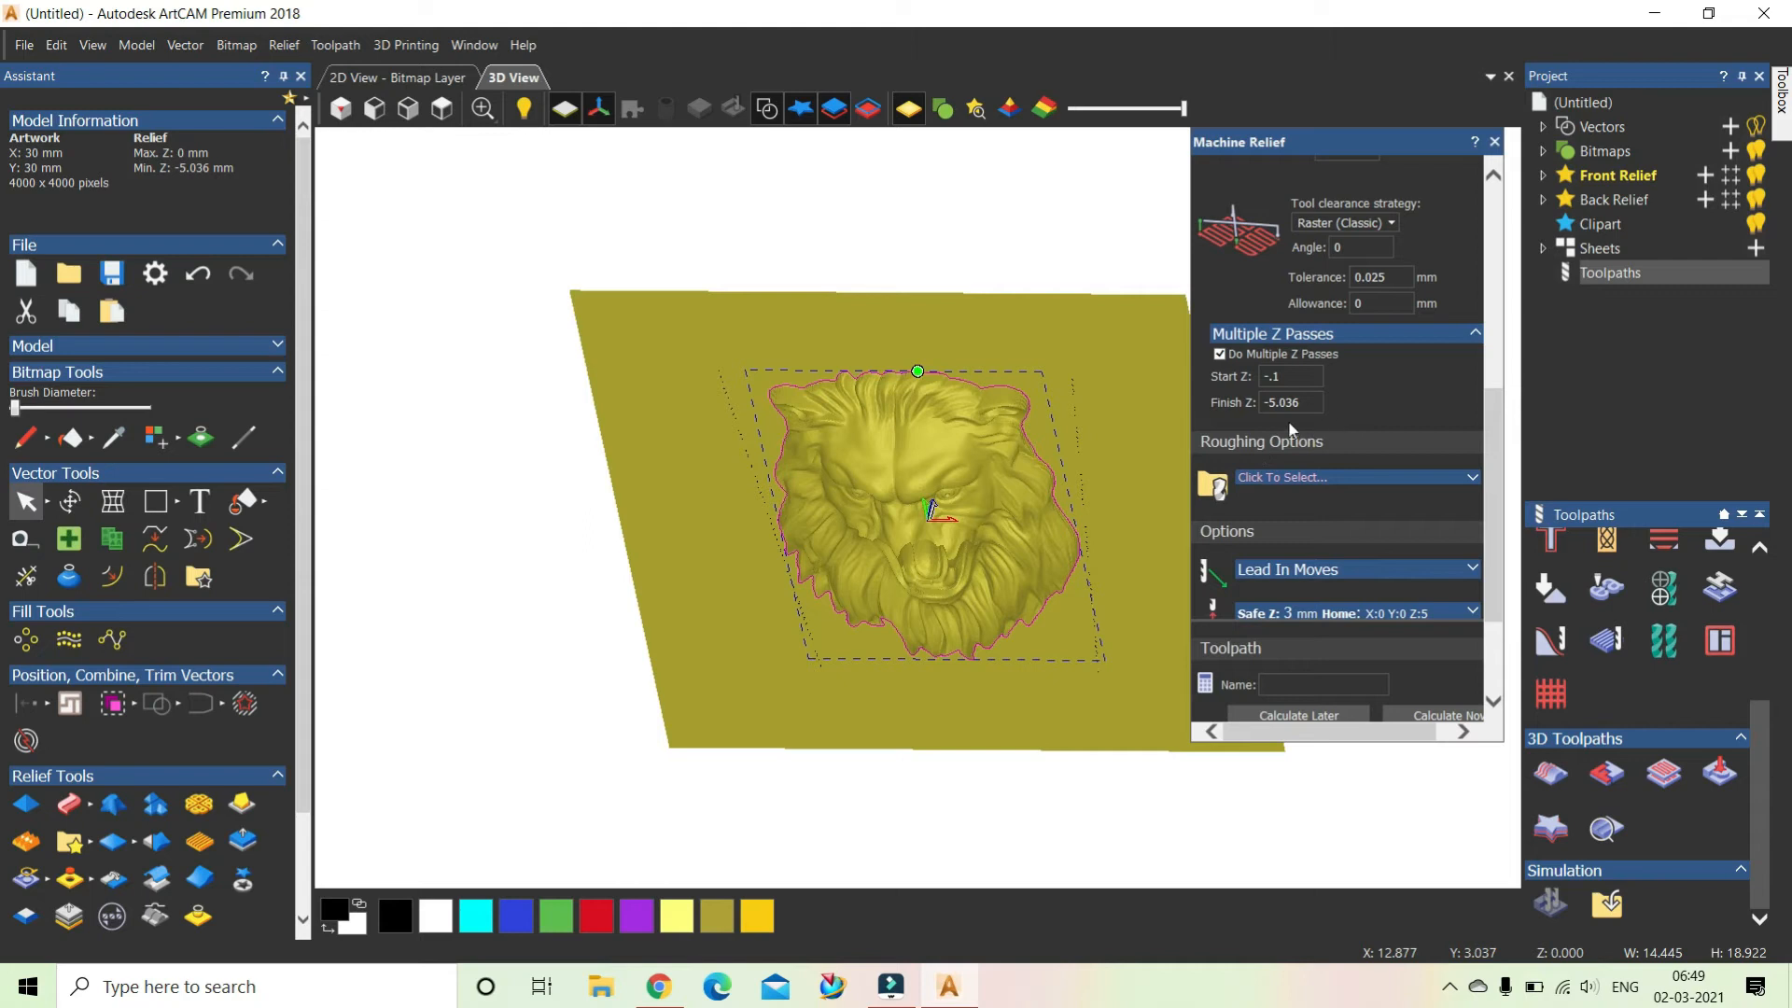
pyautogui.moveTo(1496, 457); pyautogui.dragTo(1491, 539)
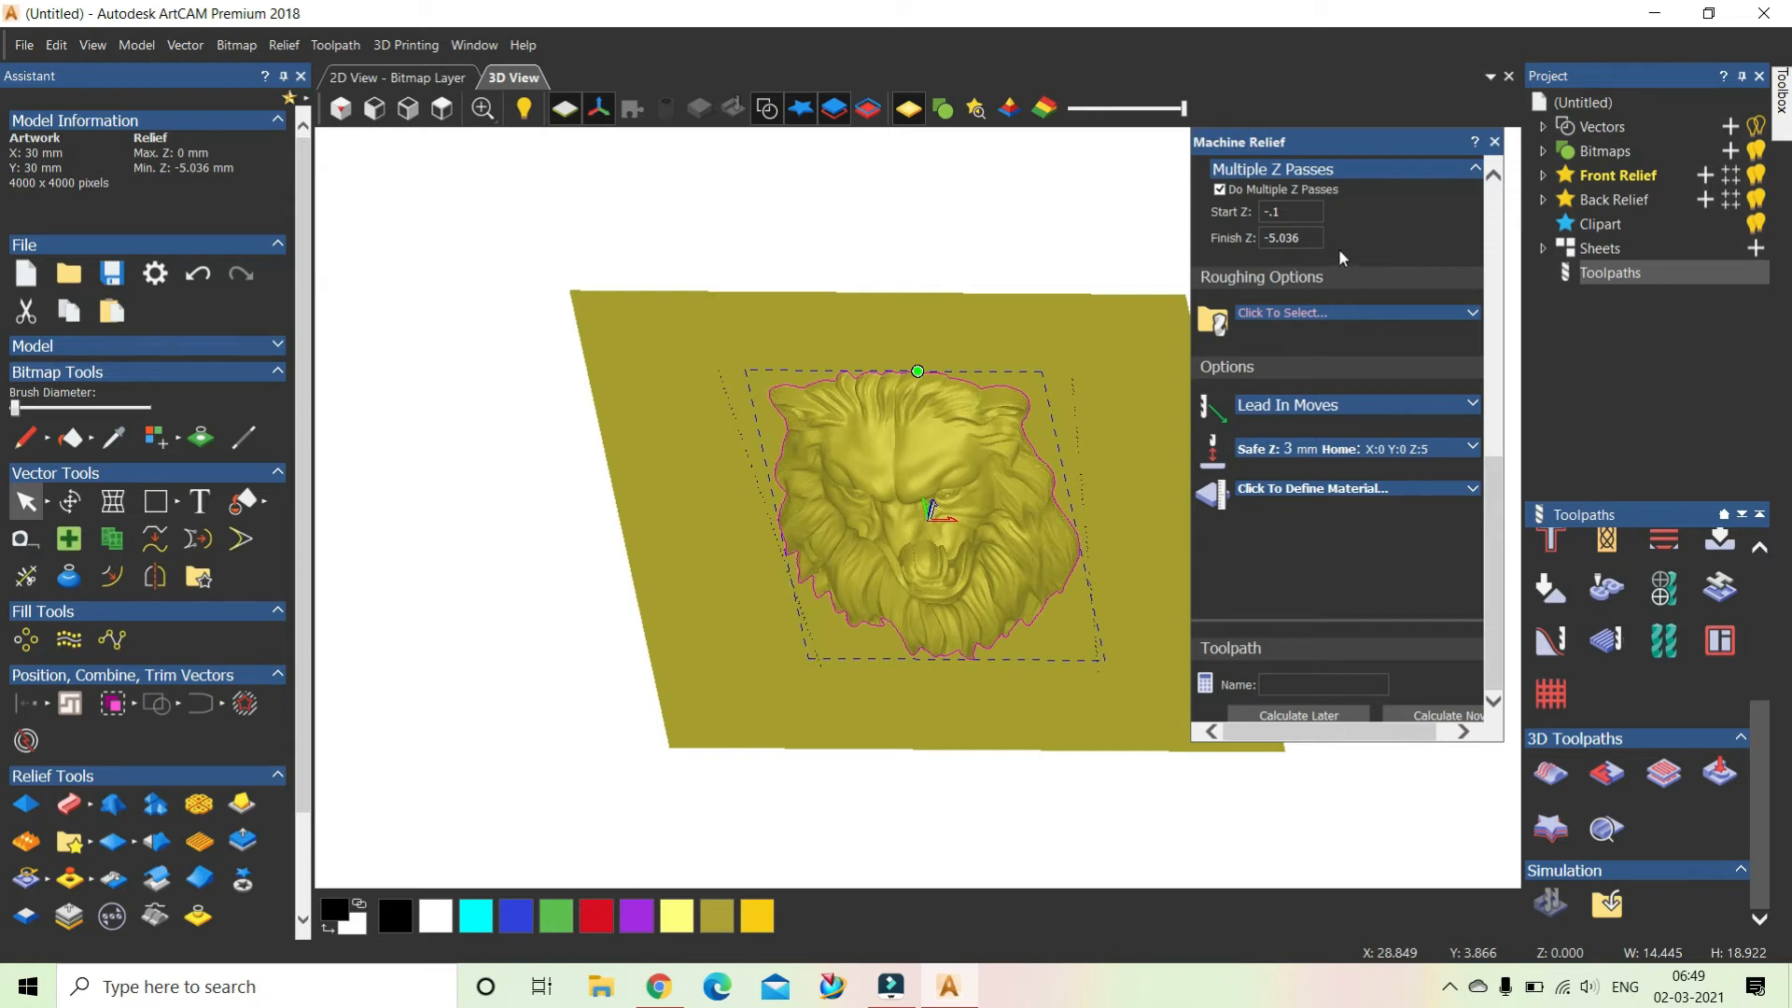
pyautogui.scroll(1, 1338, 248)
pyautogui.scroll(-1, 1382, 350)
pyautogui.click(1464, 407)
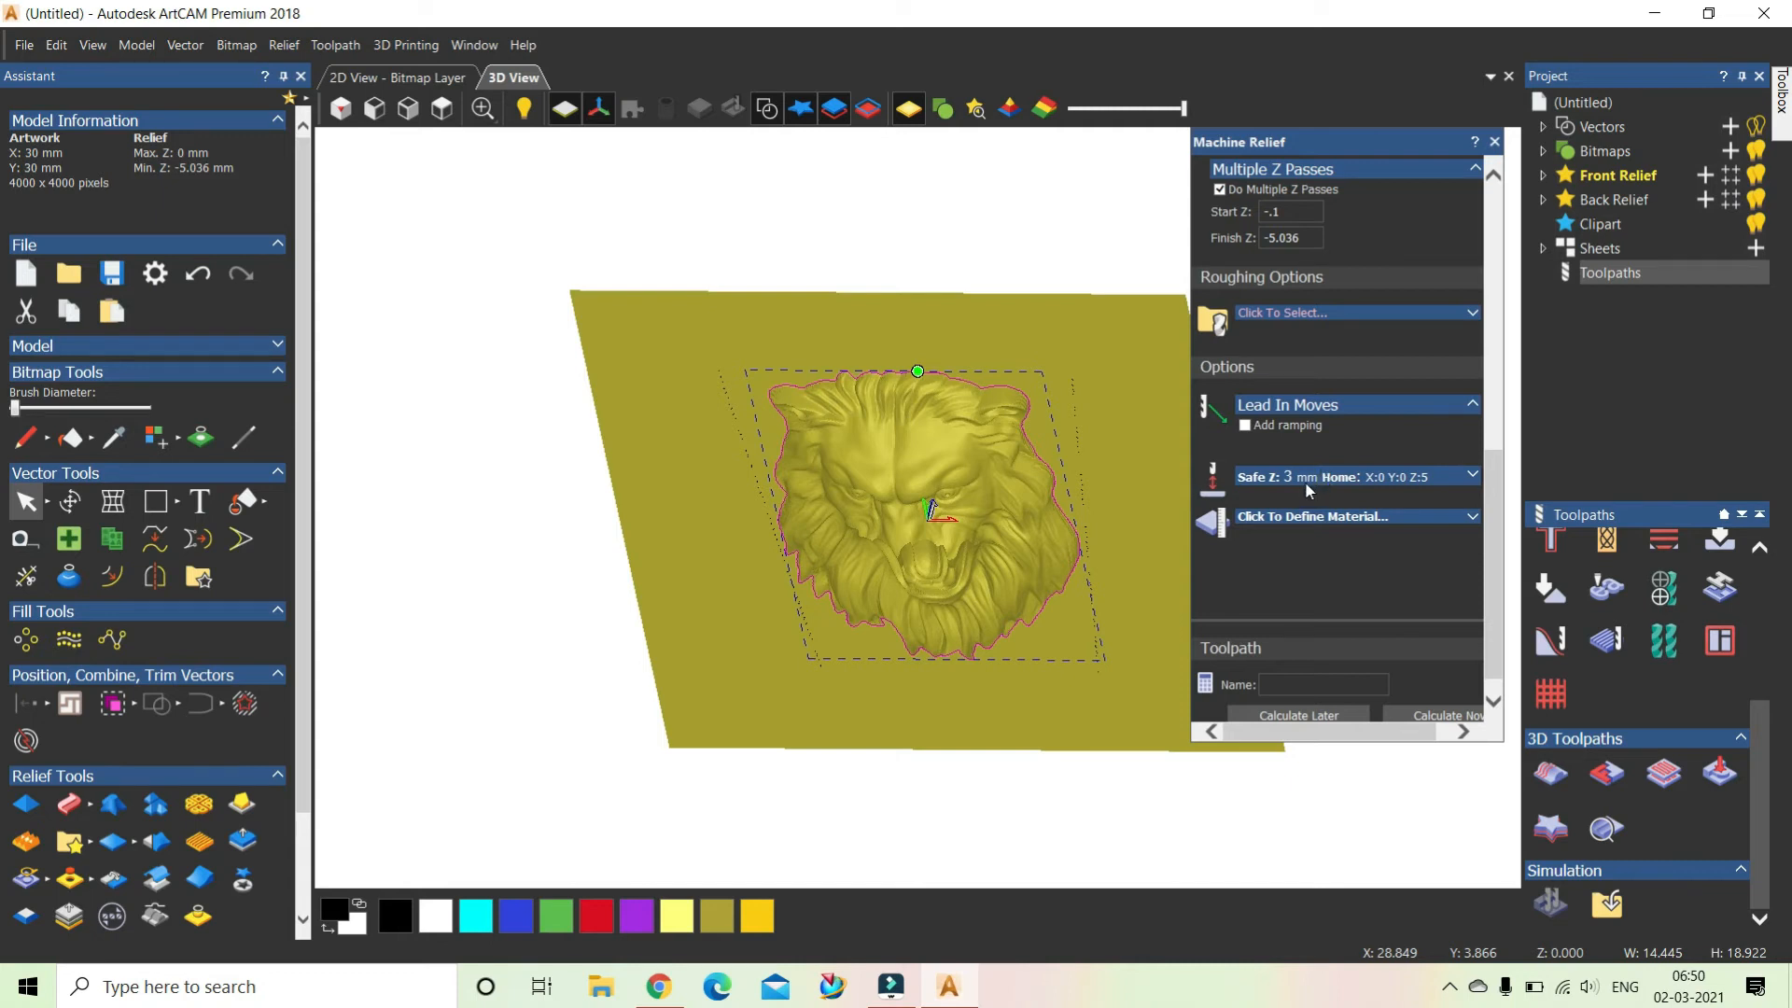
pyautogui.click(1473, 477)
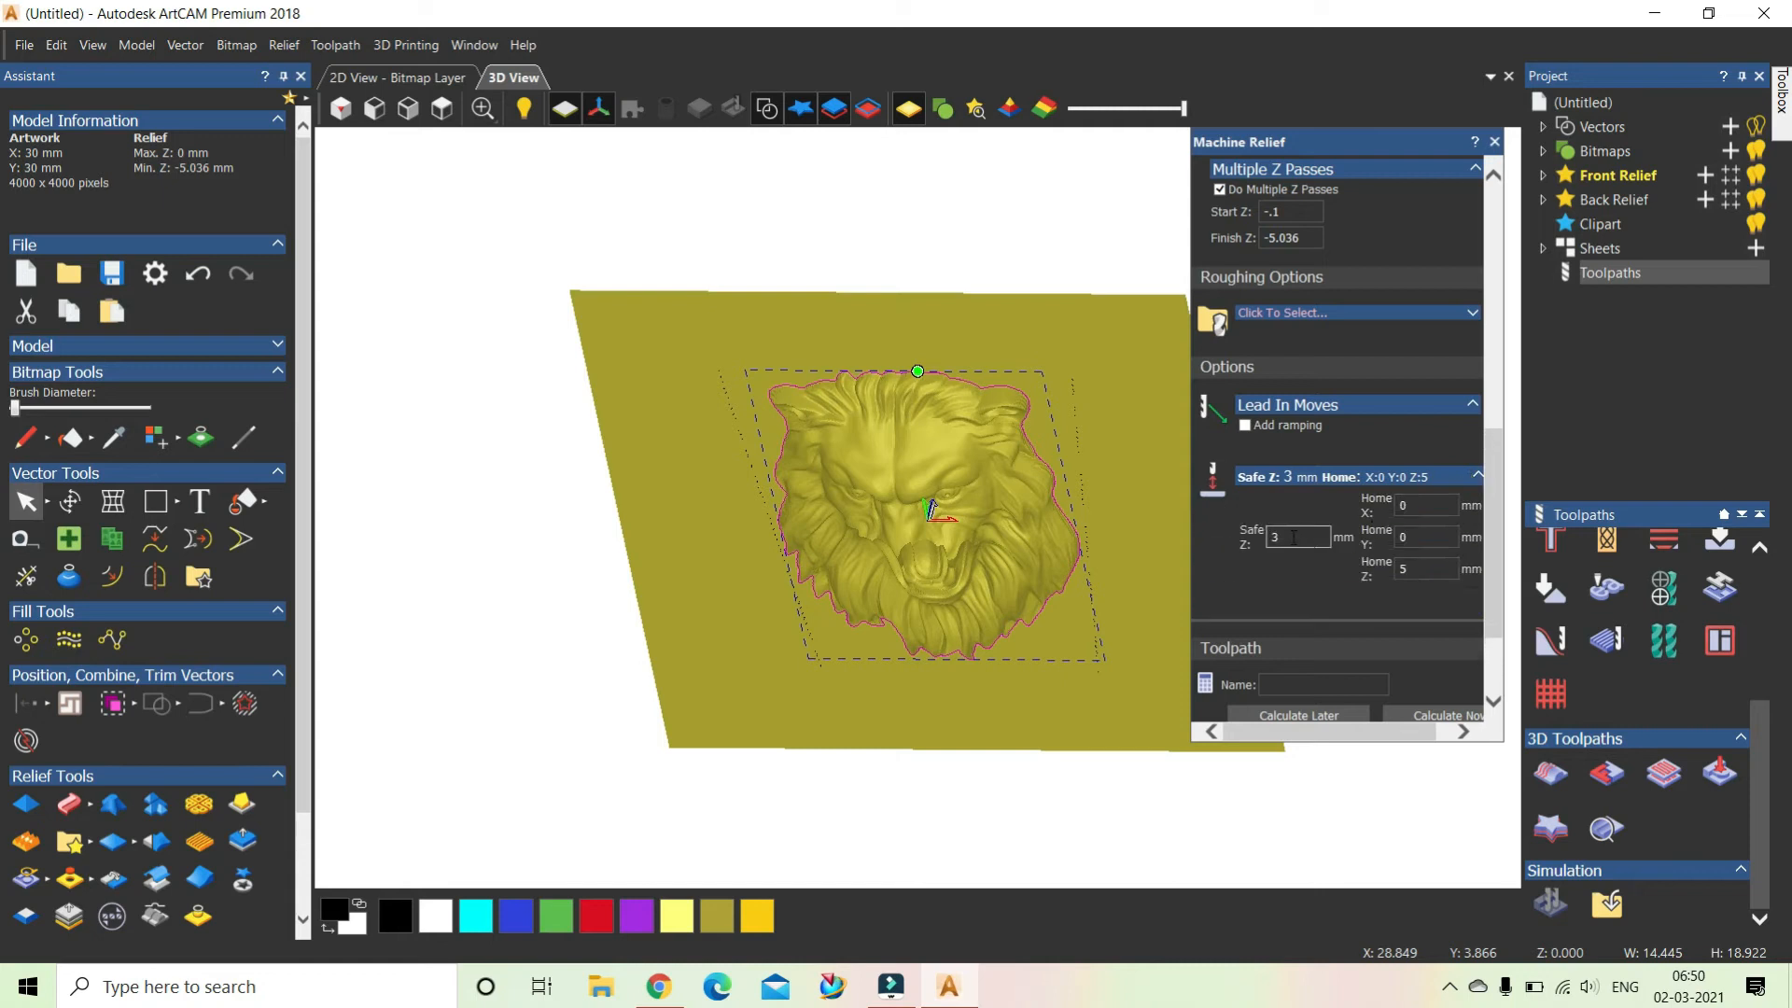
pyautogui.moveTo(1491, 571); pyautogui.dragTo(1479, 627)
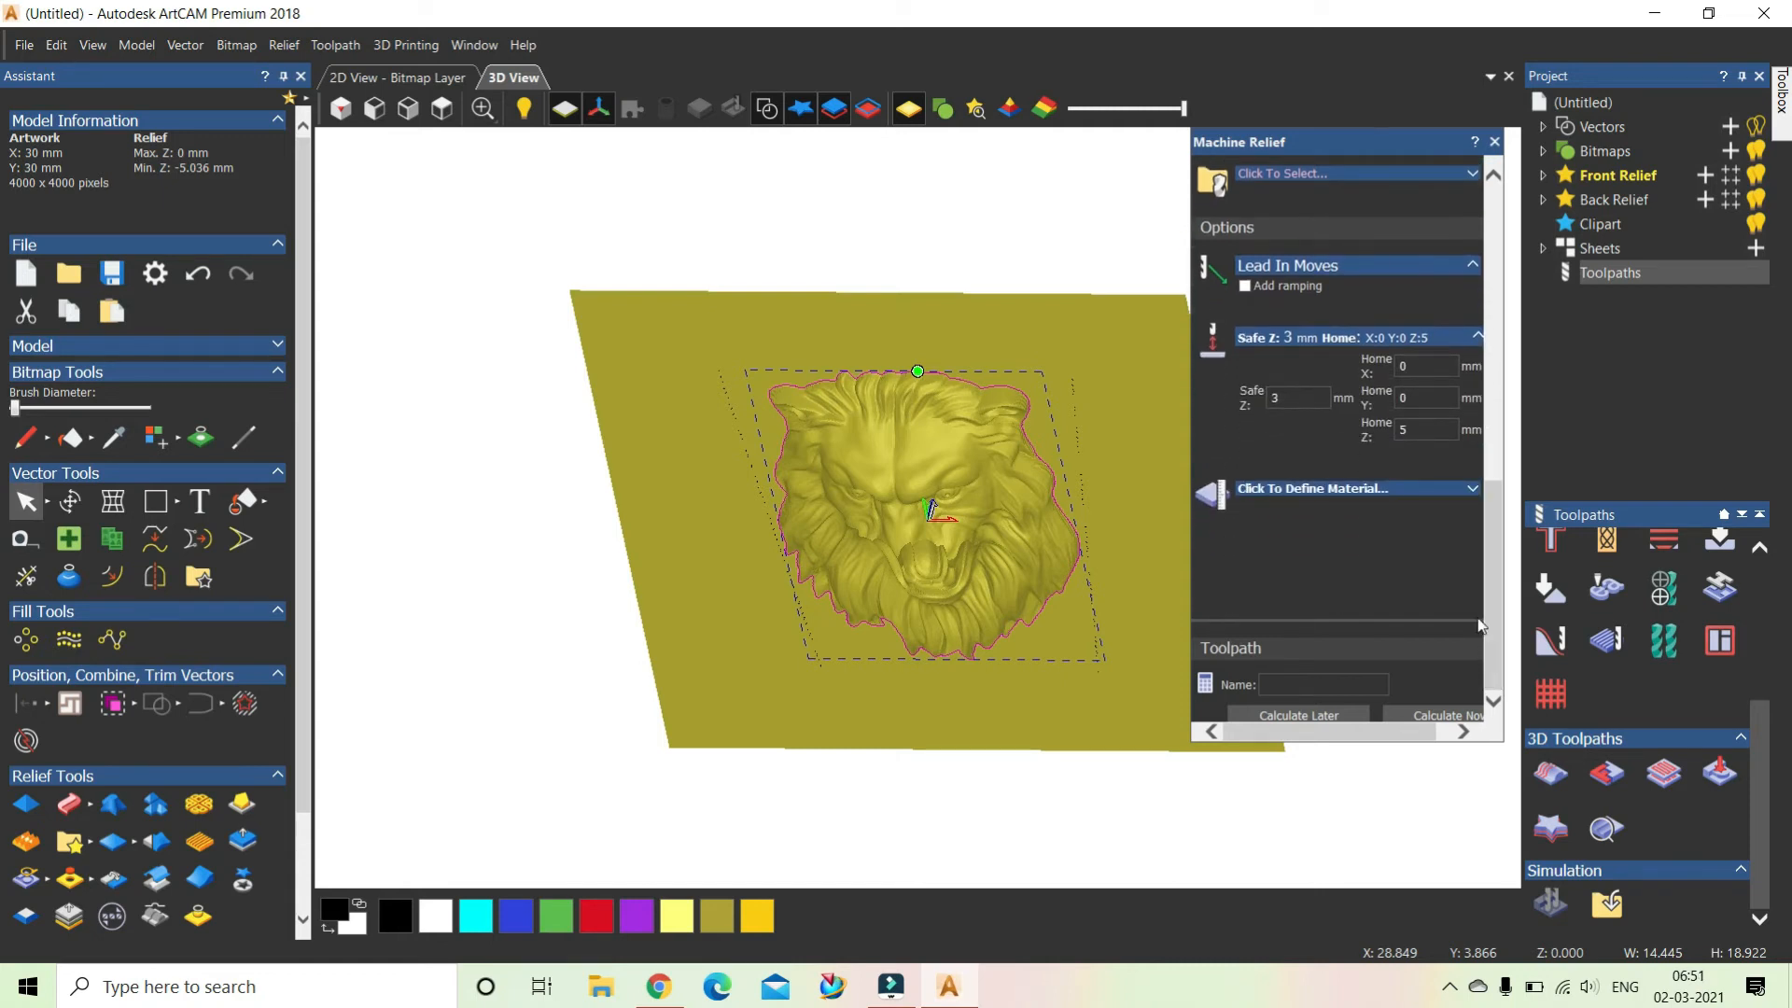
# Define the material as 6 mm thick with a top offset of 0.1 mm.
pyautogui.click(1466, 494)
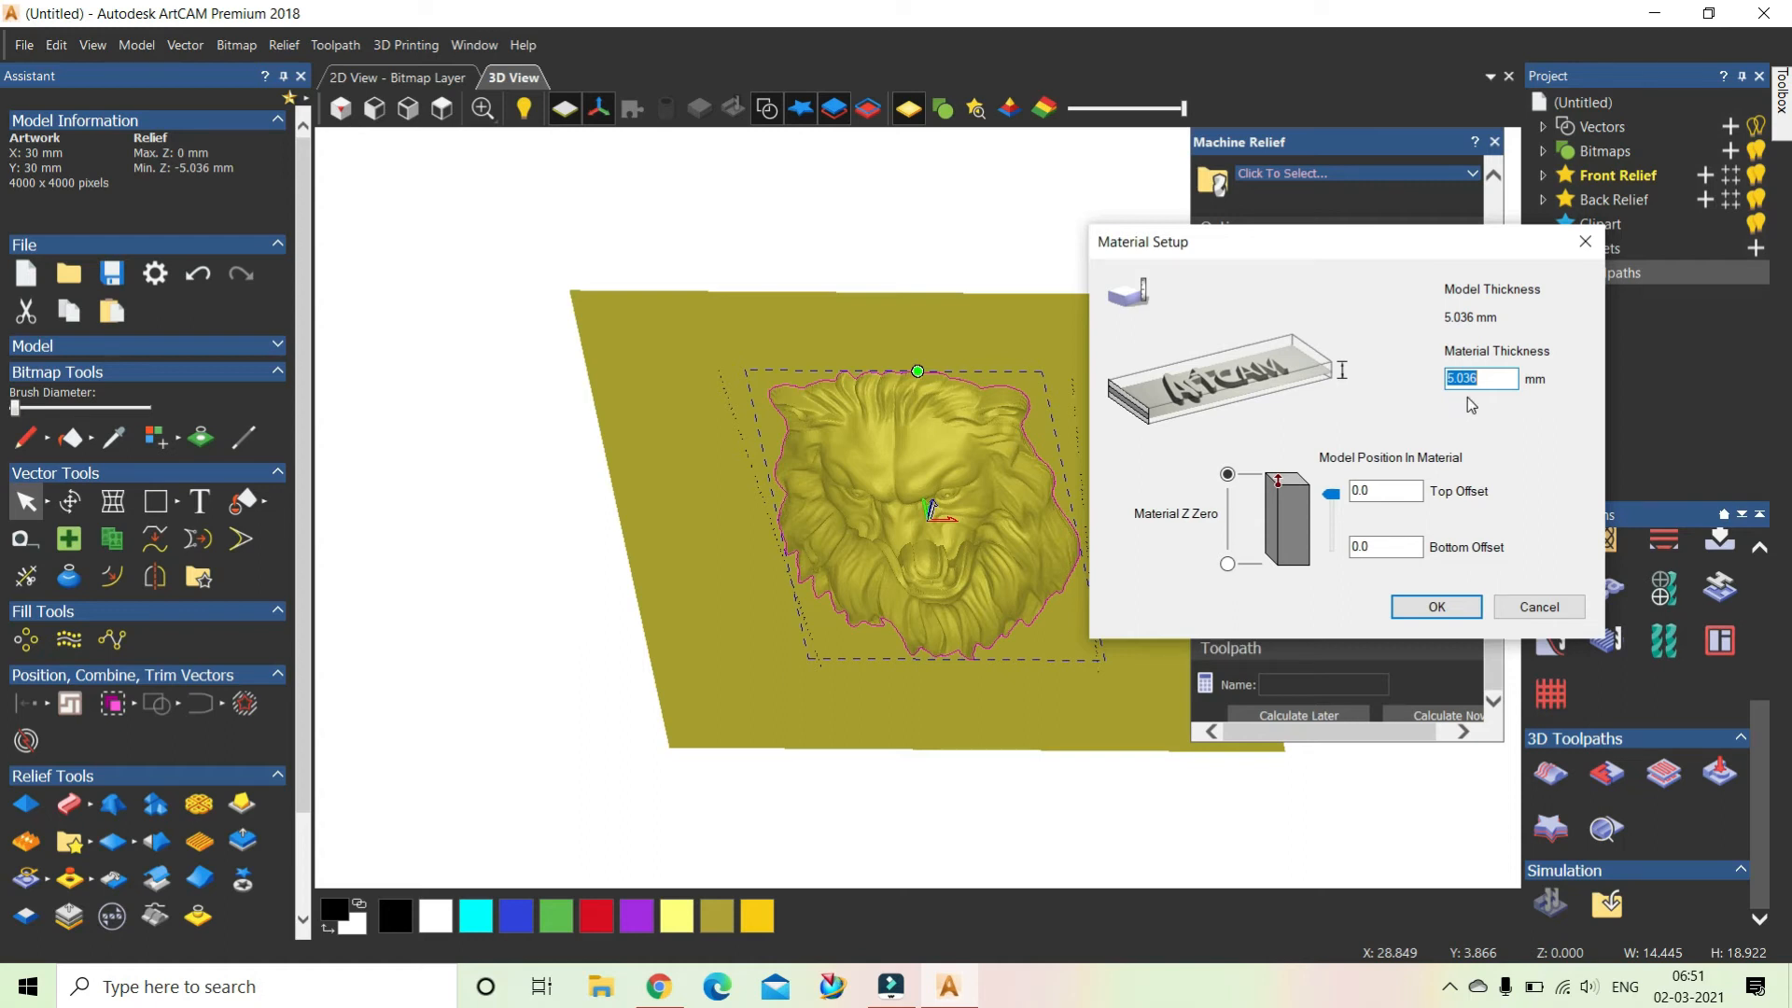
pyautogui.write('5')
pyautogui.press('BackSpace')
pyautogui.write('6')
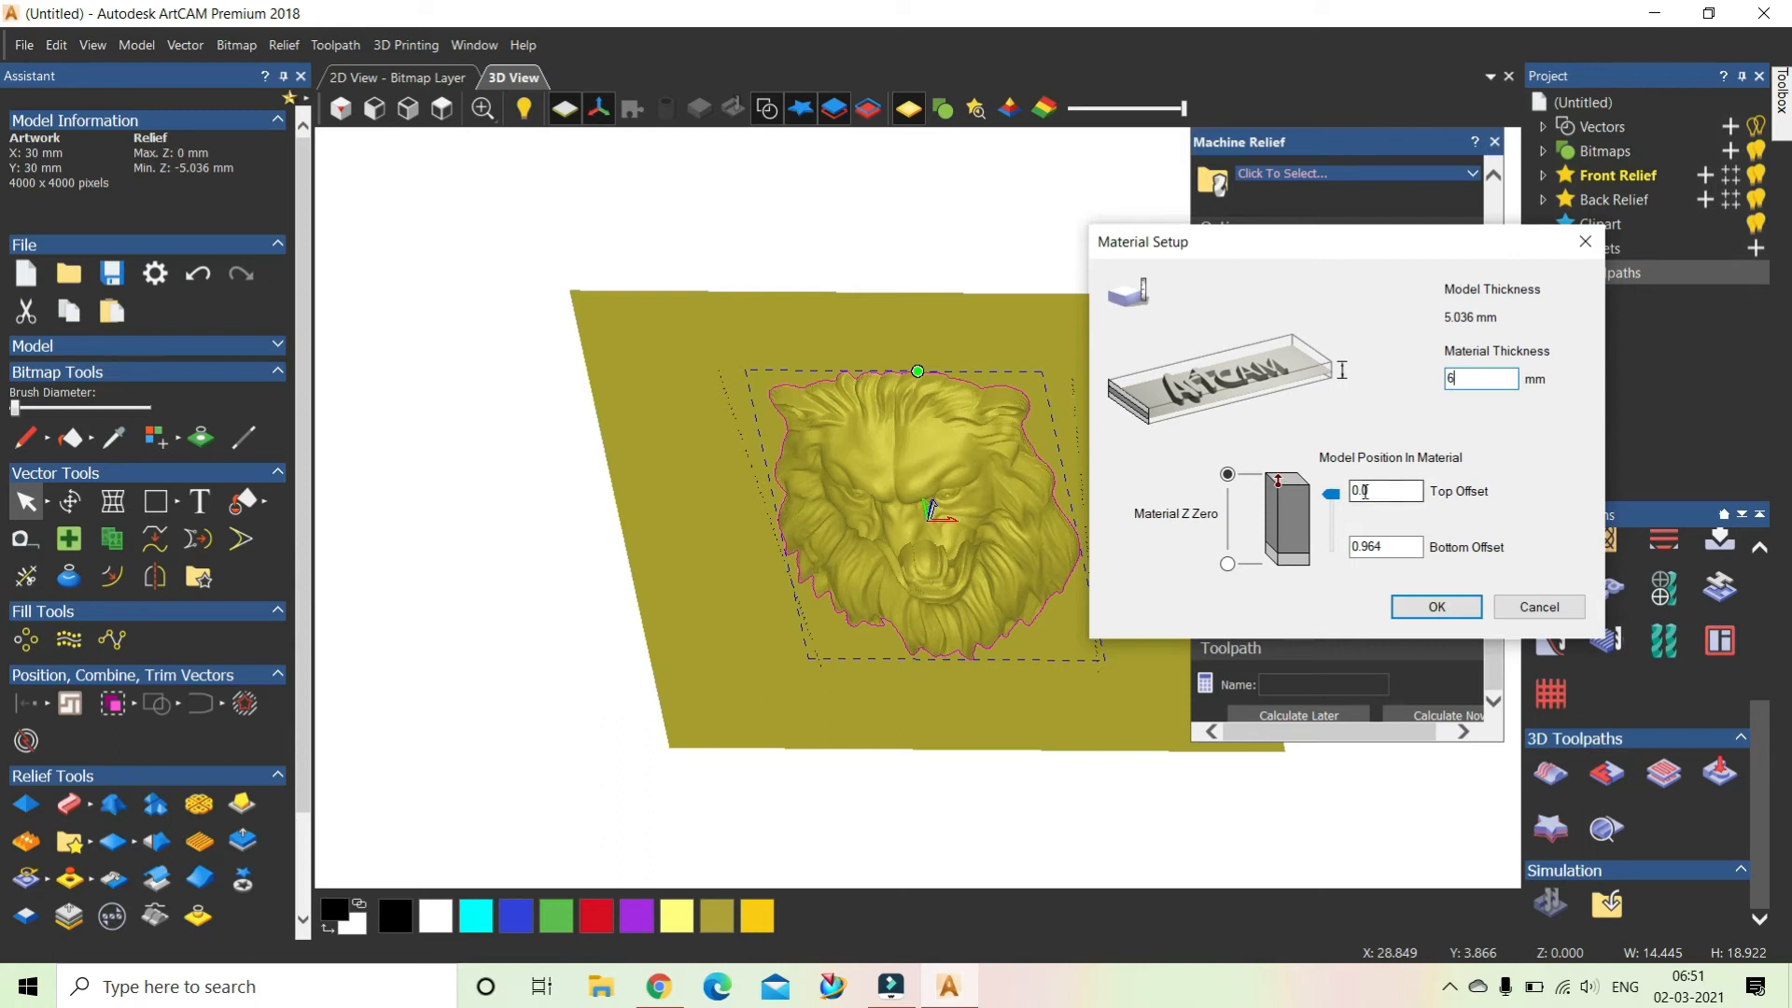
pyautogui.moveTo(1364, 492); pyautogui.dragTo(1370, 495)
pyautogui.write('1')
pyautogui.click(1448, 608)
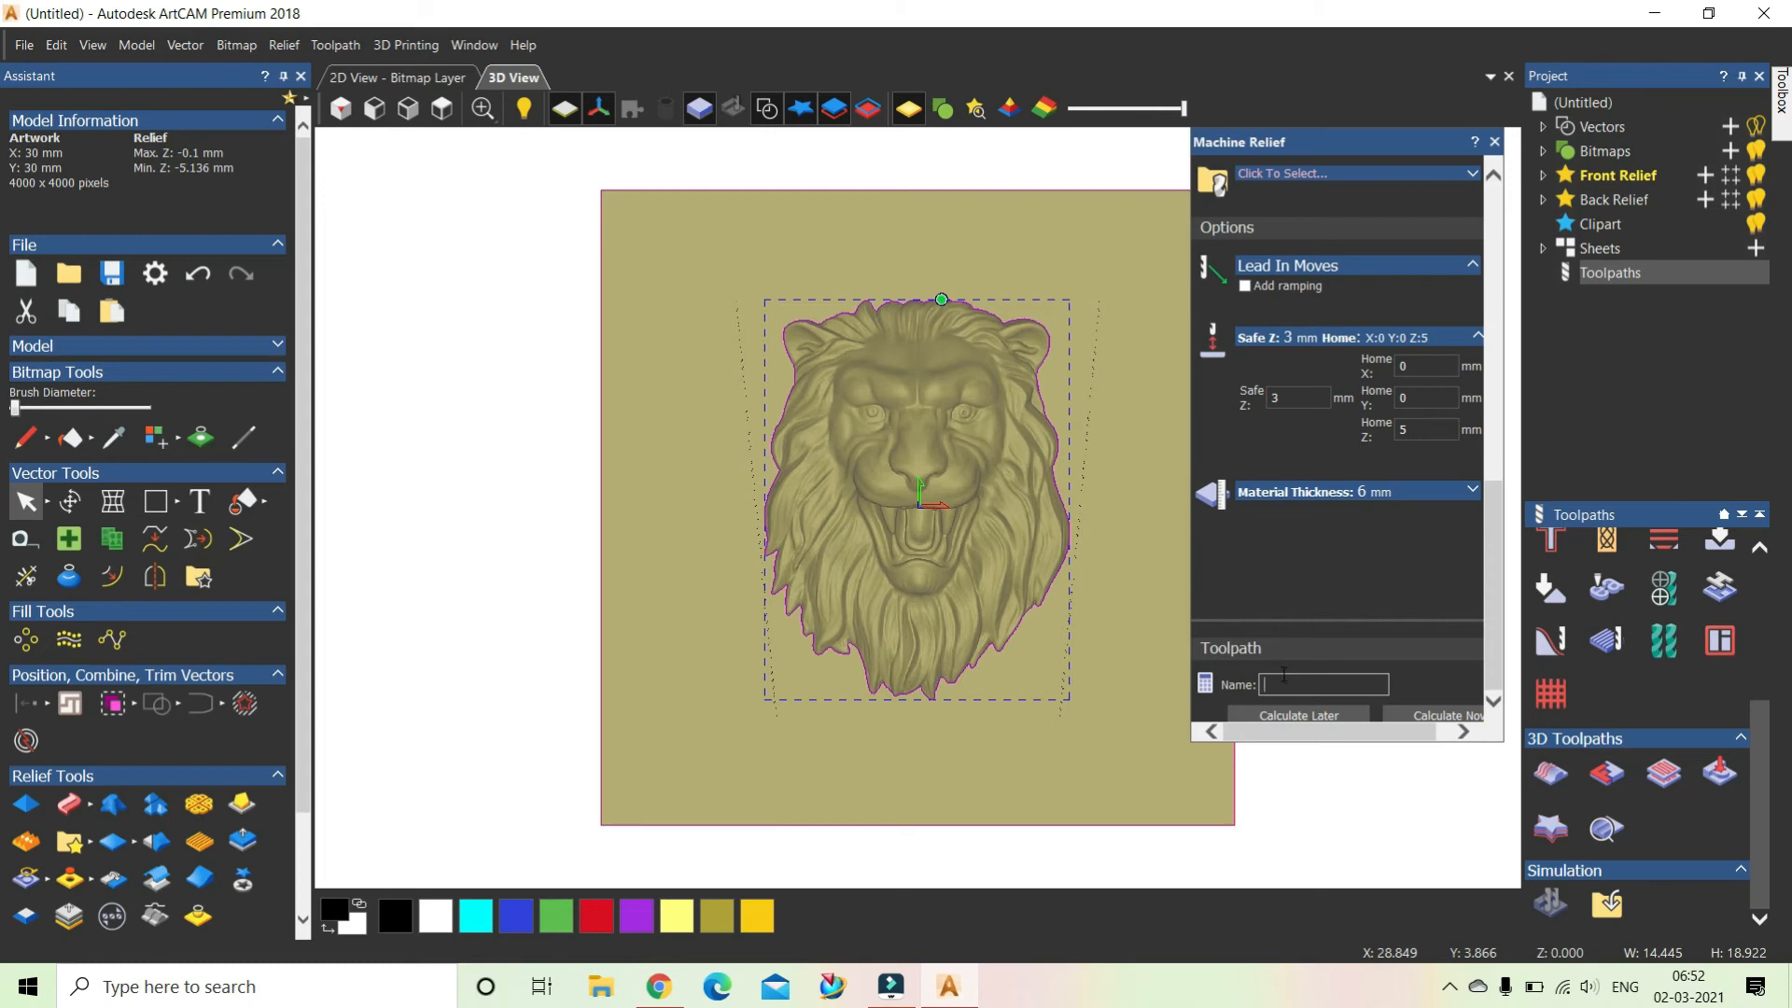
# Enter ss as the toolpath name and close the Machine Relief settings without calculating.
pyautogui.write('ss')
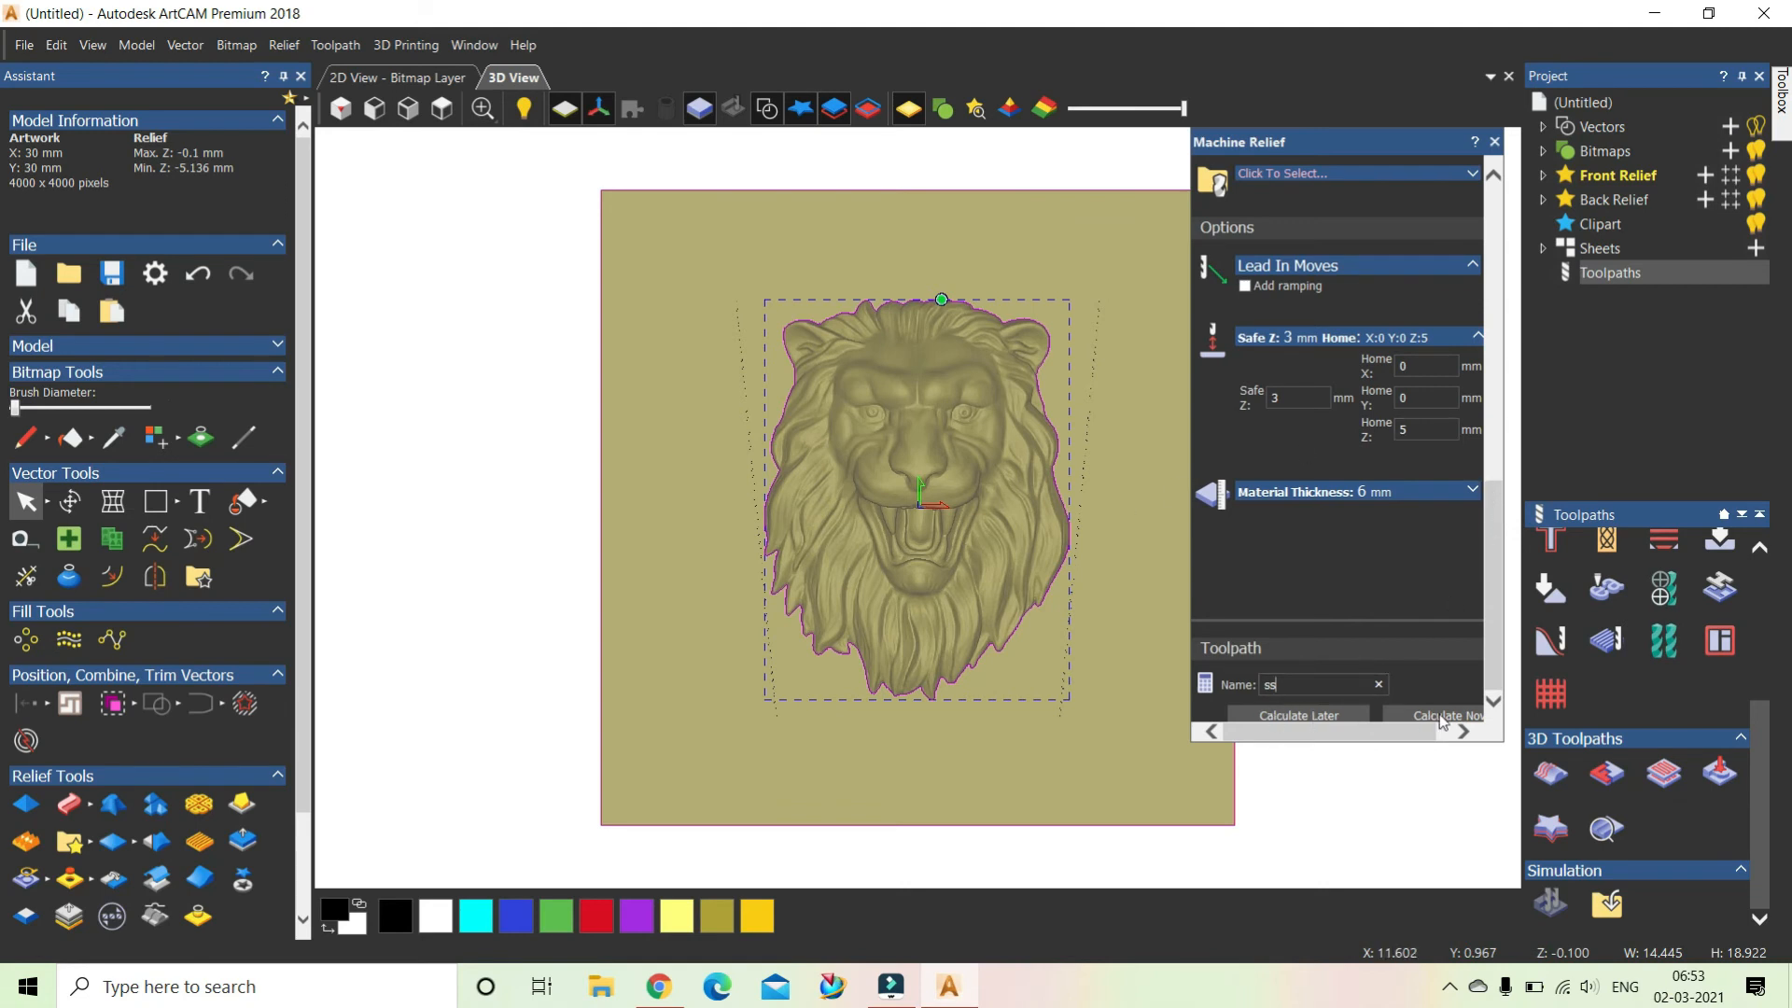
pyautogui.click(1495, 144)
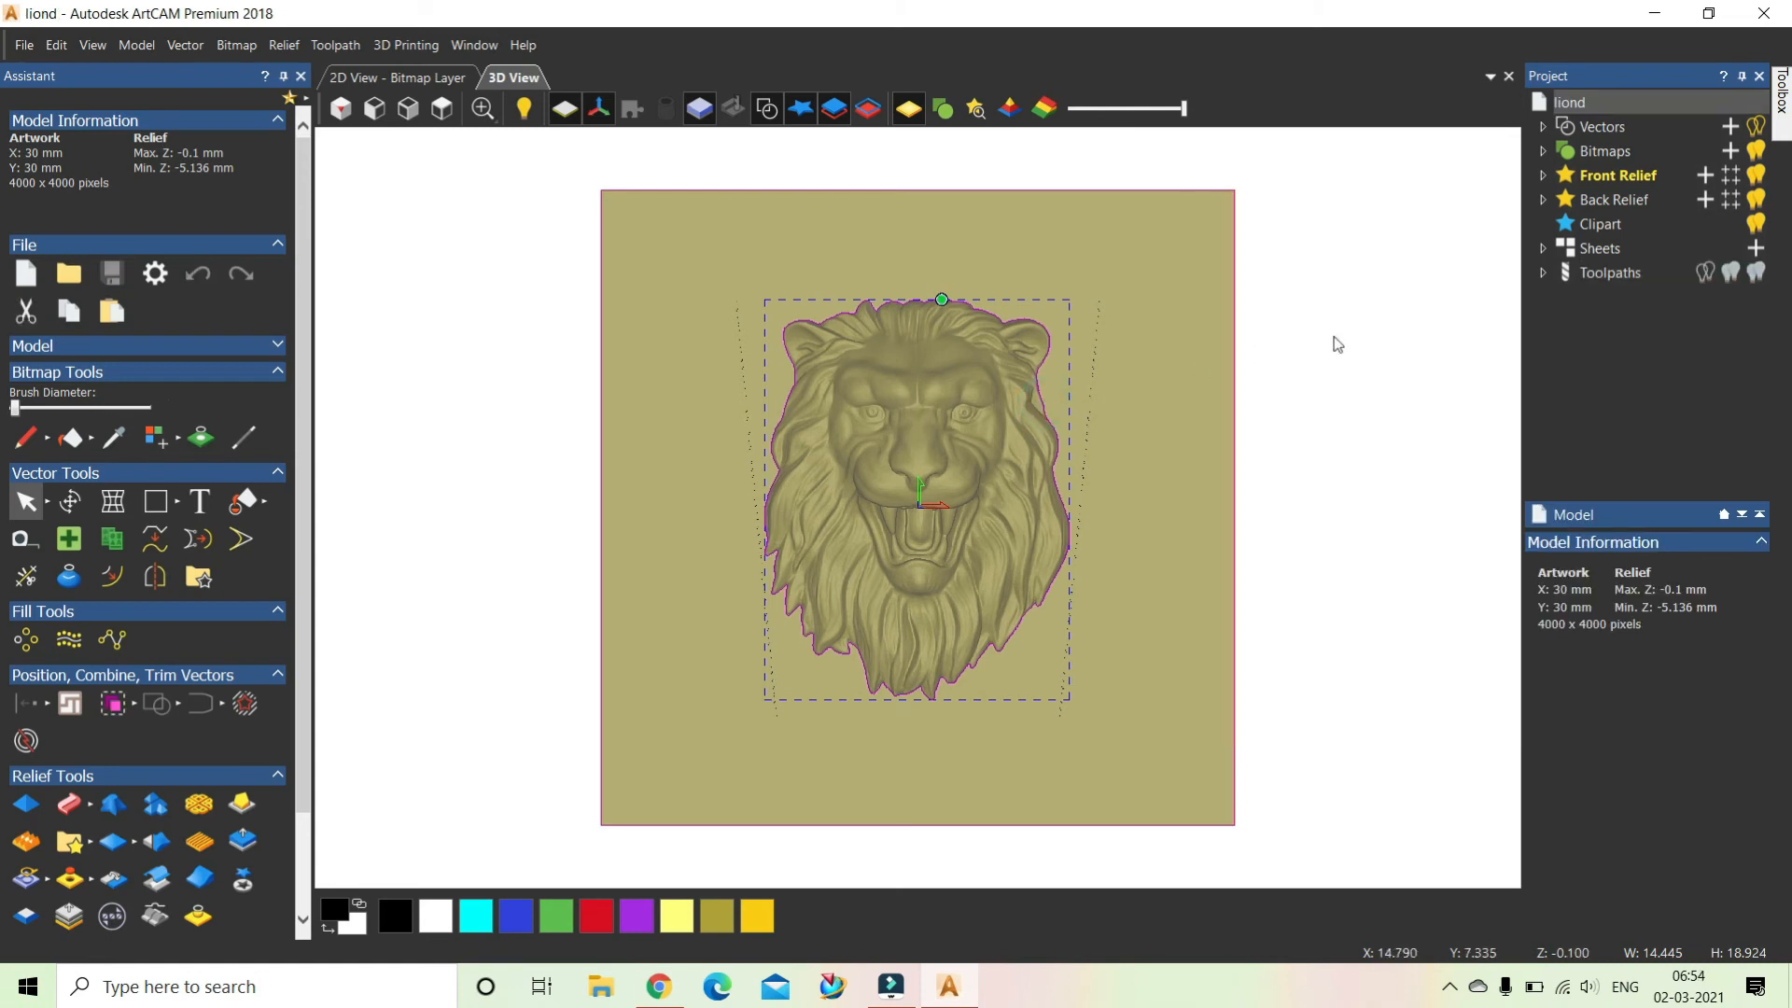
# Display the 3d toolpath group of the liond model in isometric view and examine its passes over the lion face.
pyautogui.click(1543, 273)
pyautogui.click(1568, 297)
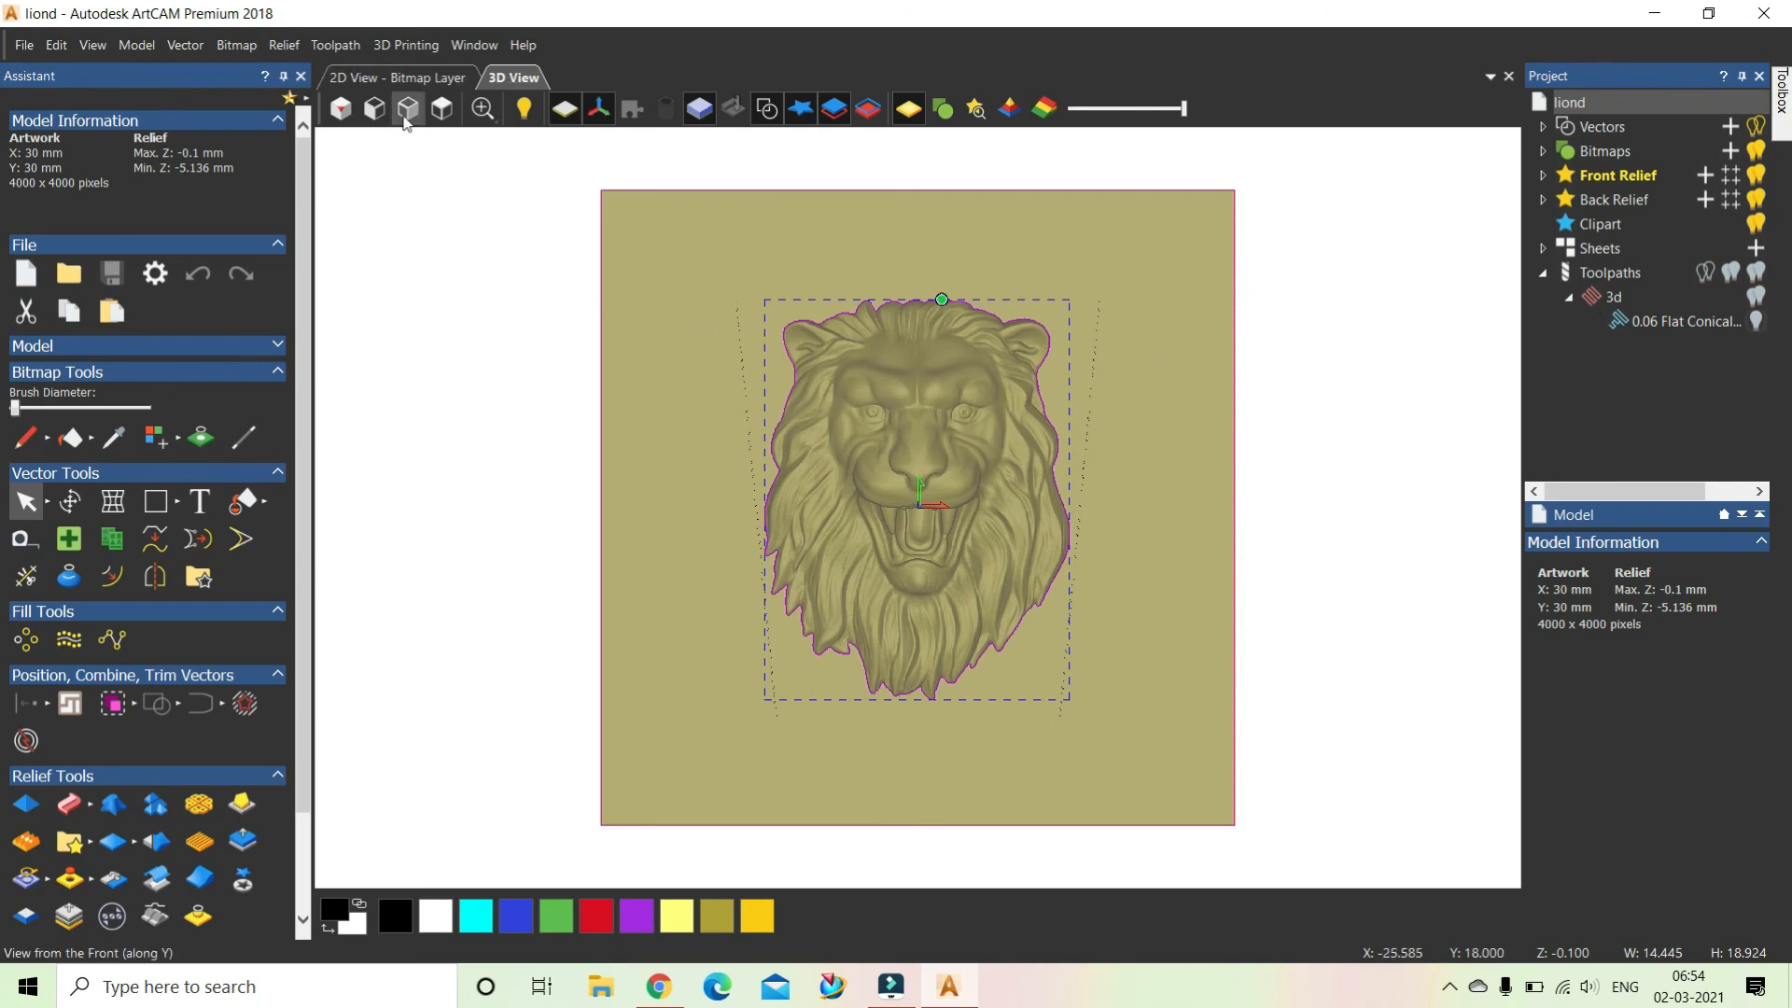
pyautogui.click(341, 109)
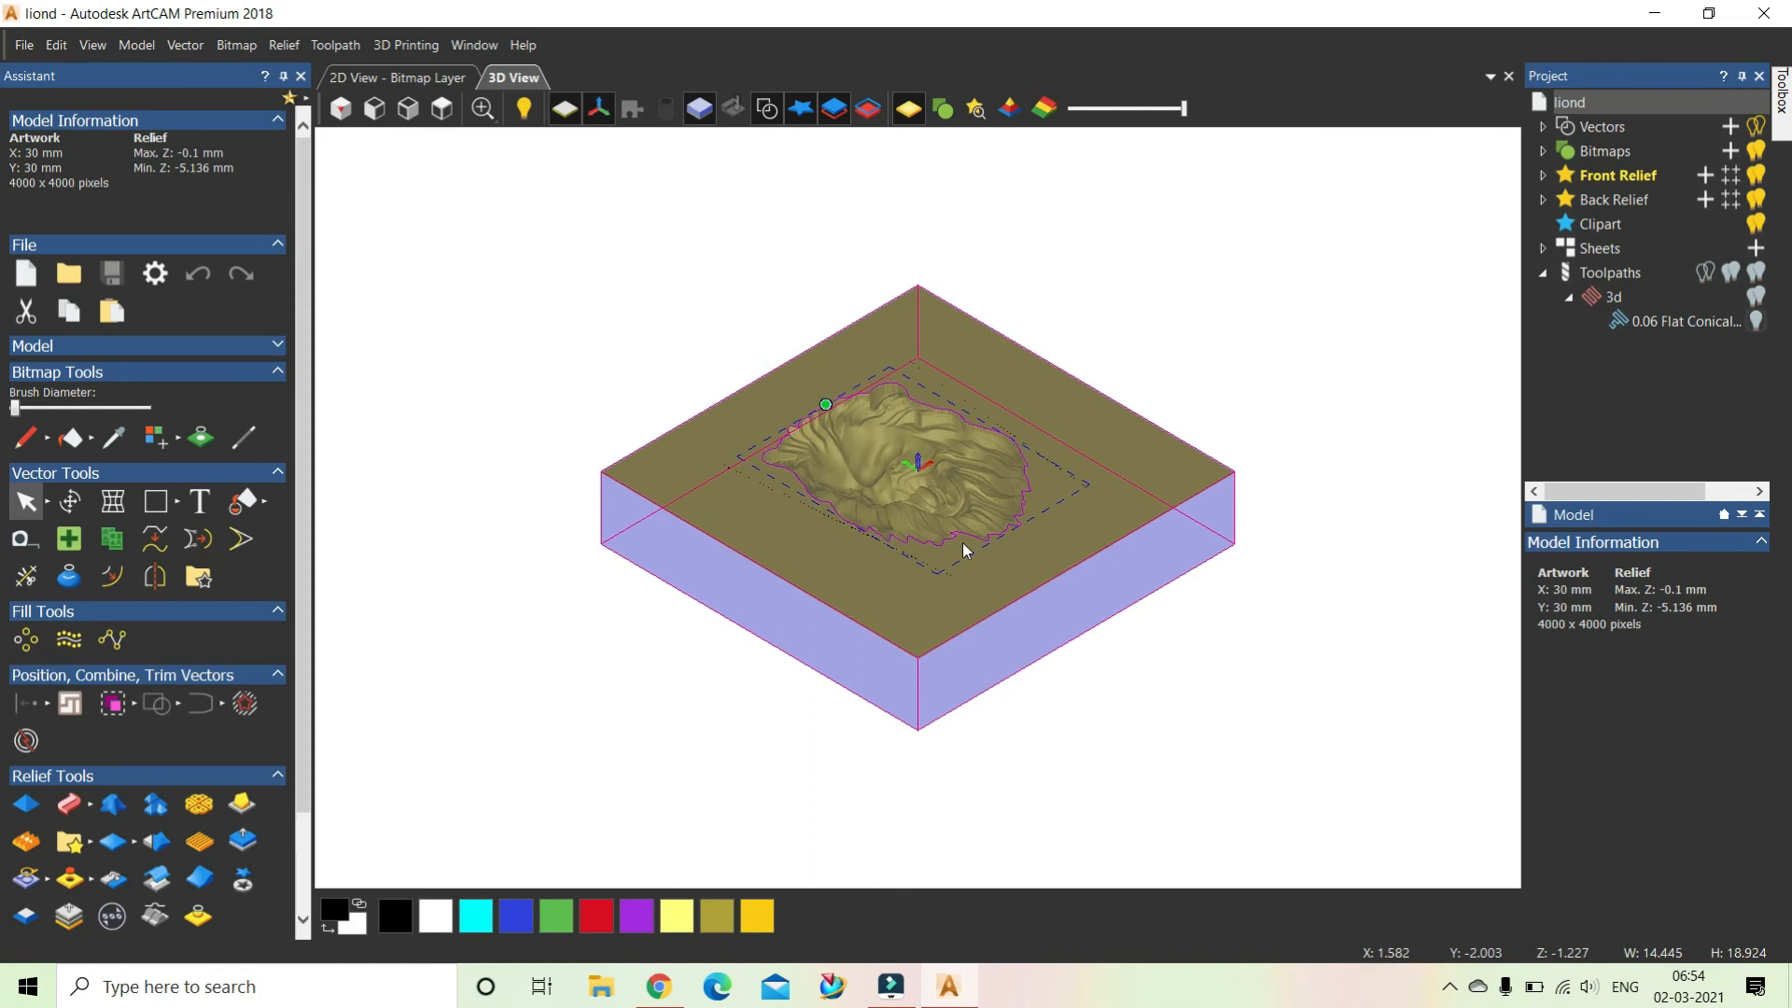
pyautogui.scroll(3, 964, 551)
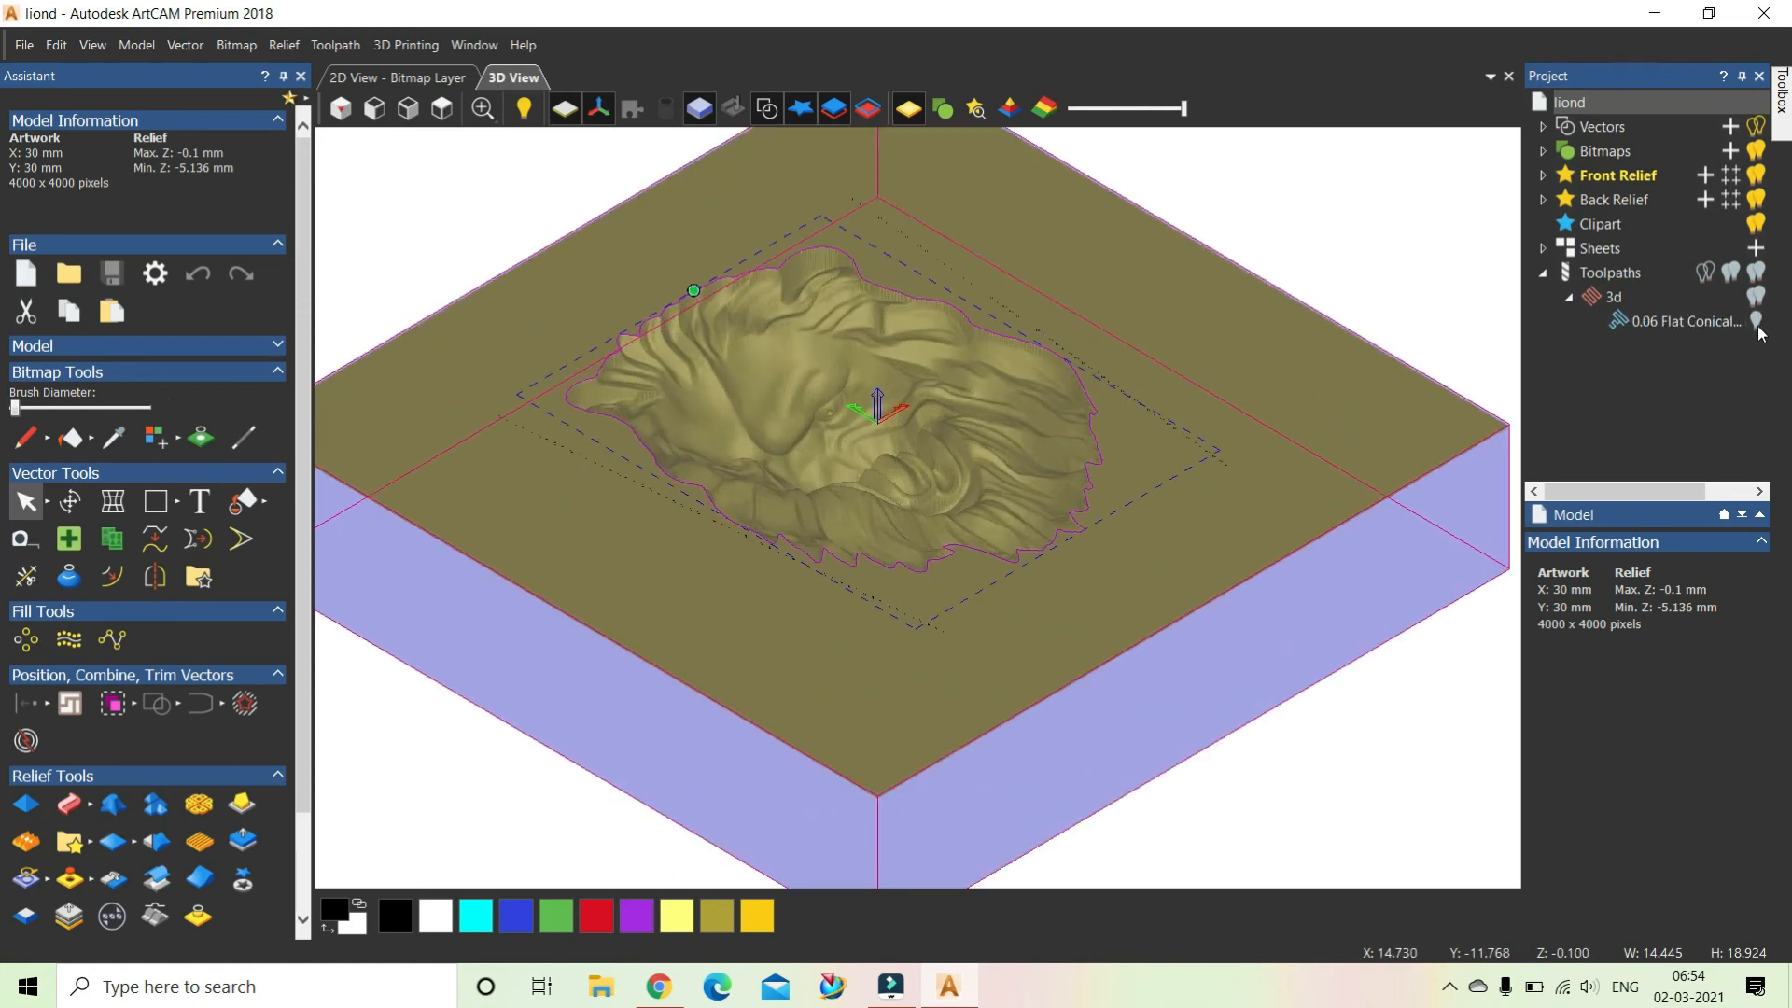
pyautogui.click(1755, 297)
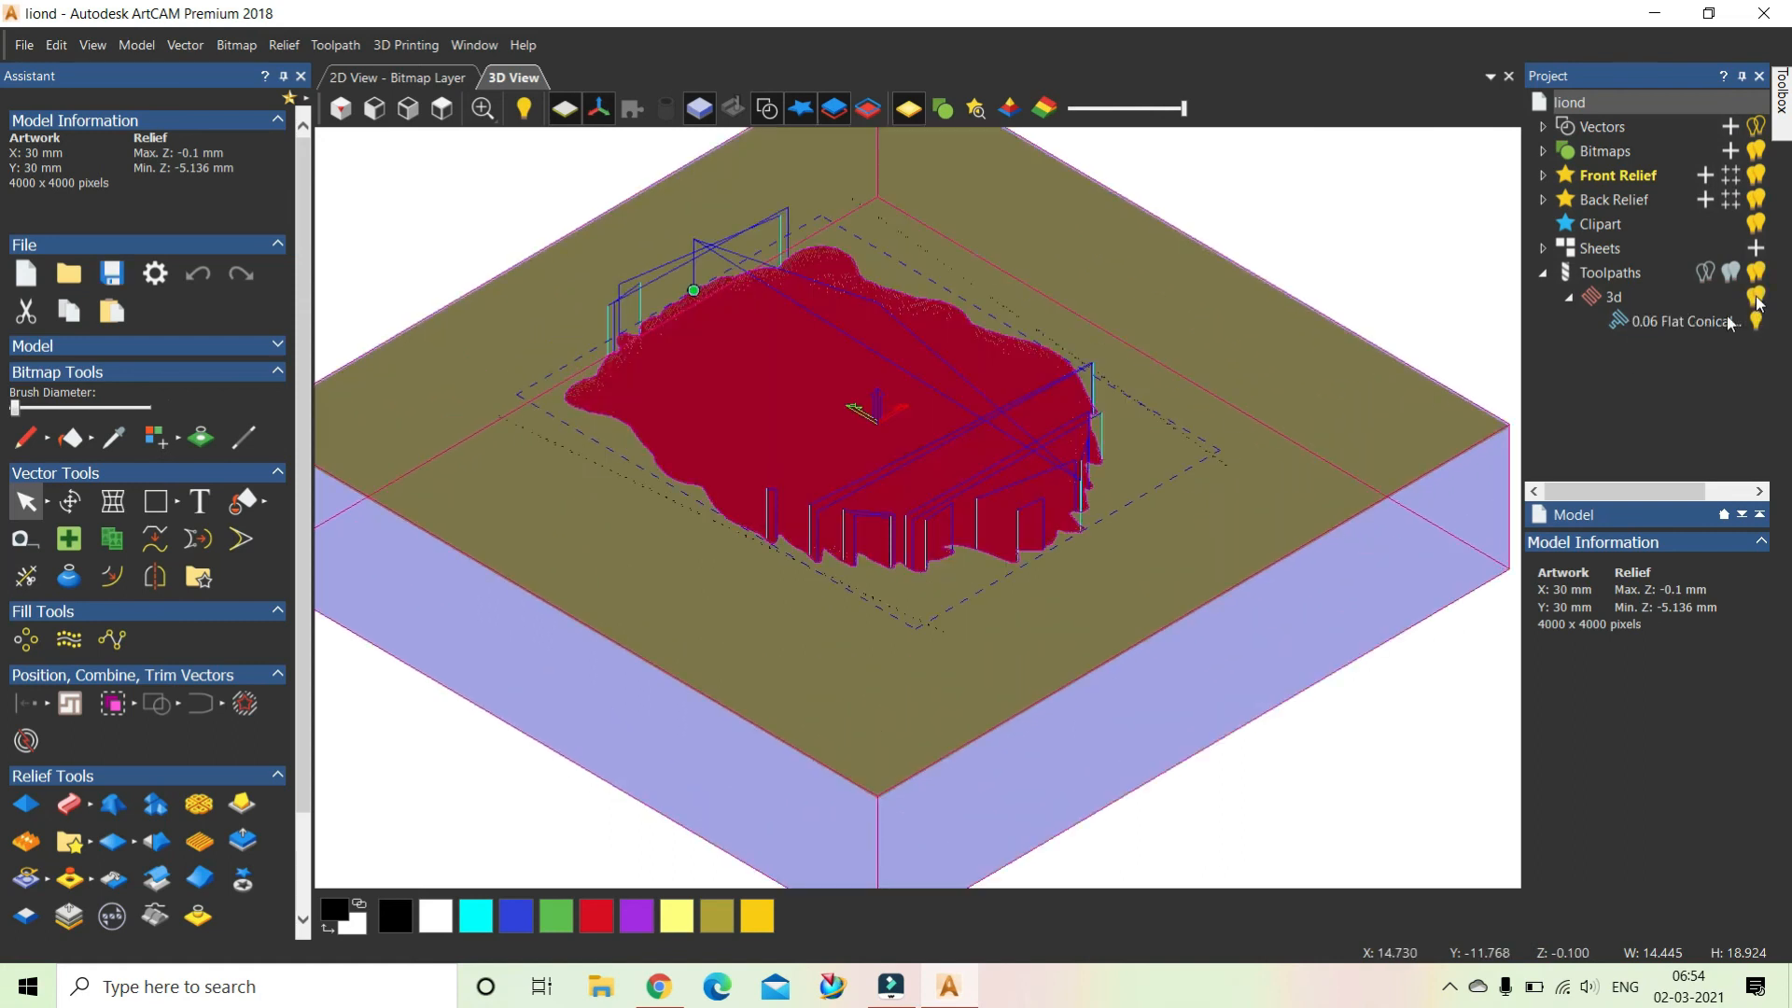
pyautogui.scroll(5, 912, 473)
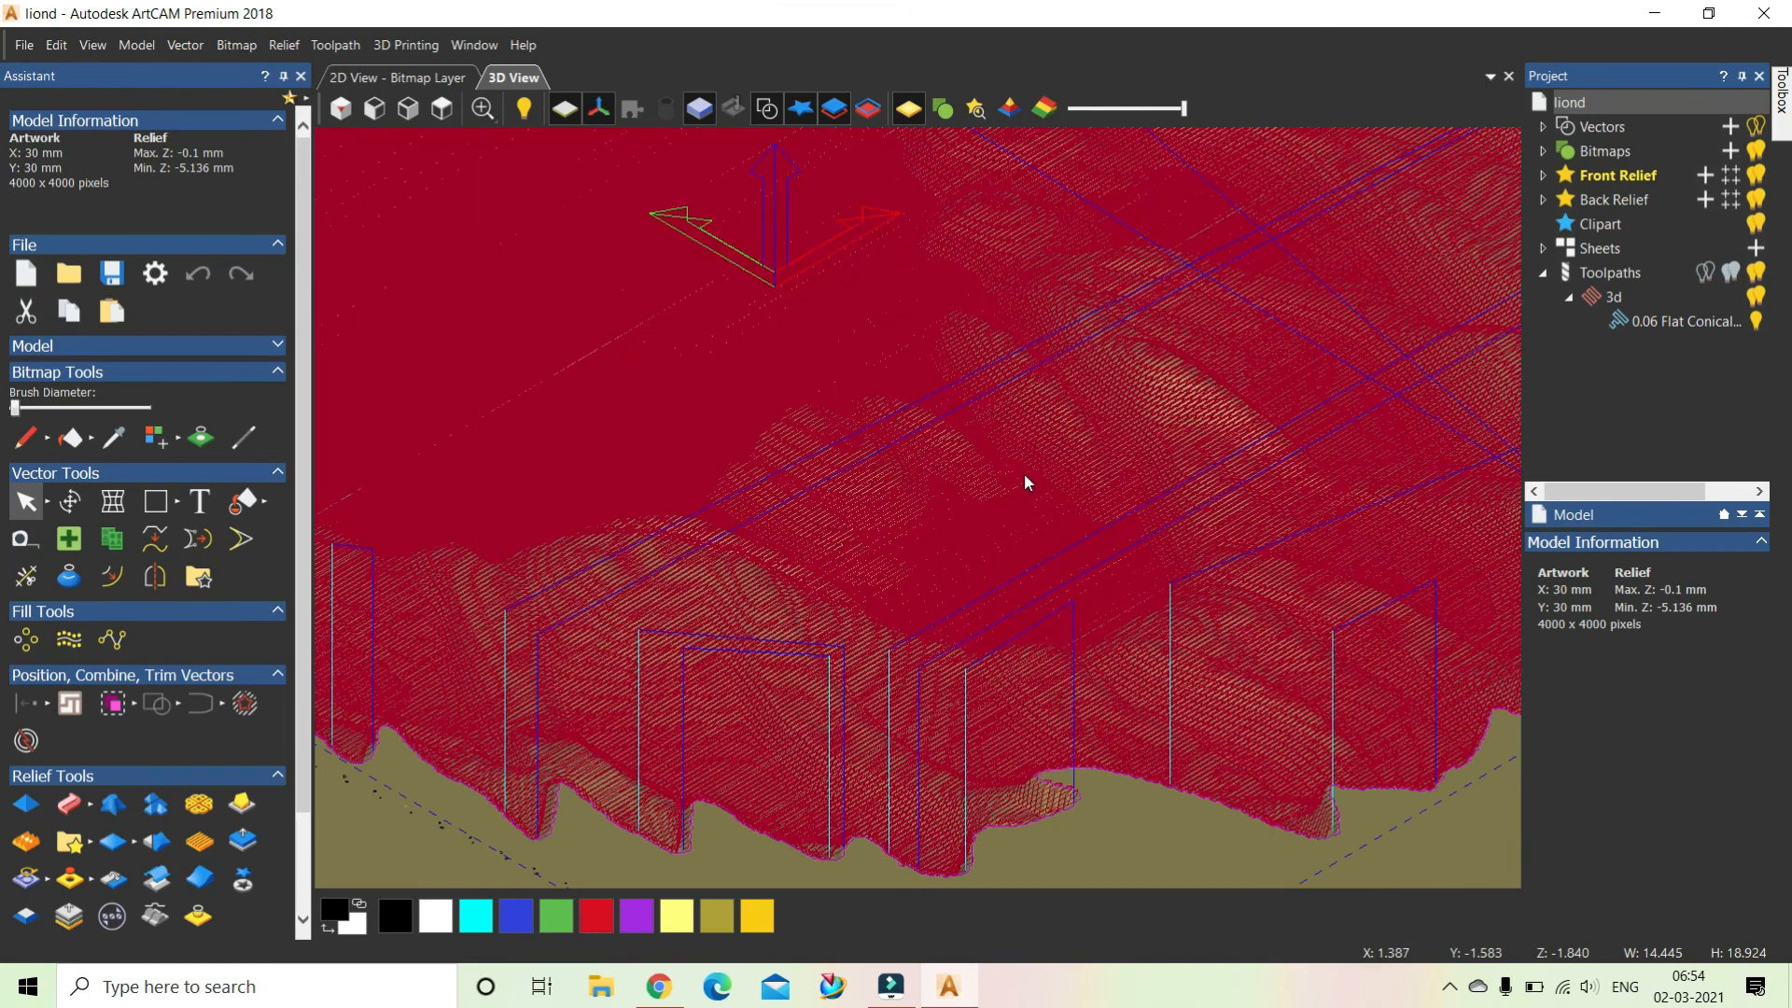
pyautogui.moveTo(1047, 472); pyautogui.dragTo(905, 513)
pyautogui.scroll(-2, 905, 513)
pyautogui.moveTo(810, 497)
pyautogui.mouseDown()
pyautogui.moveTo(914, 454)
pyautogui.moveTo(844, 493)
pyautogui.mouseUp()
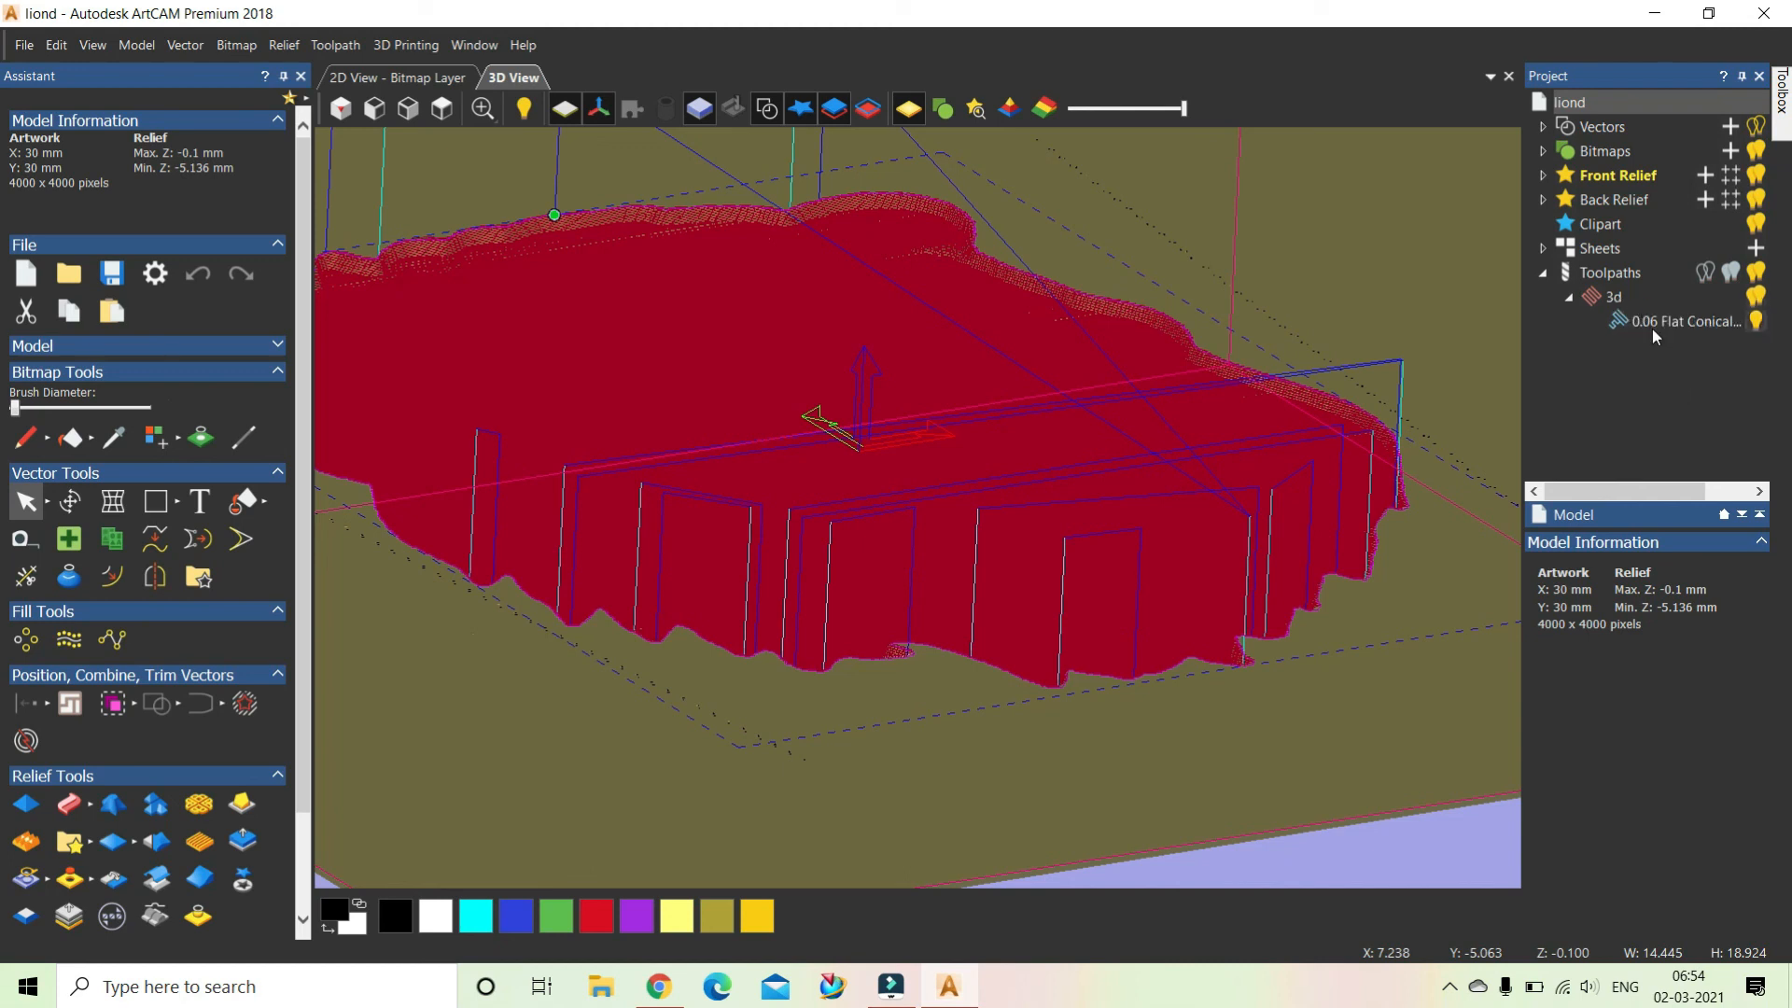
# Review the save settings for the 3d toolpath, with lionface5mm as file name and G-Code (mm) (*.tap) as format, and close without saving.
pyautogui.click(1614, 299)
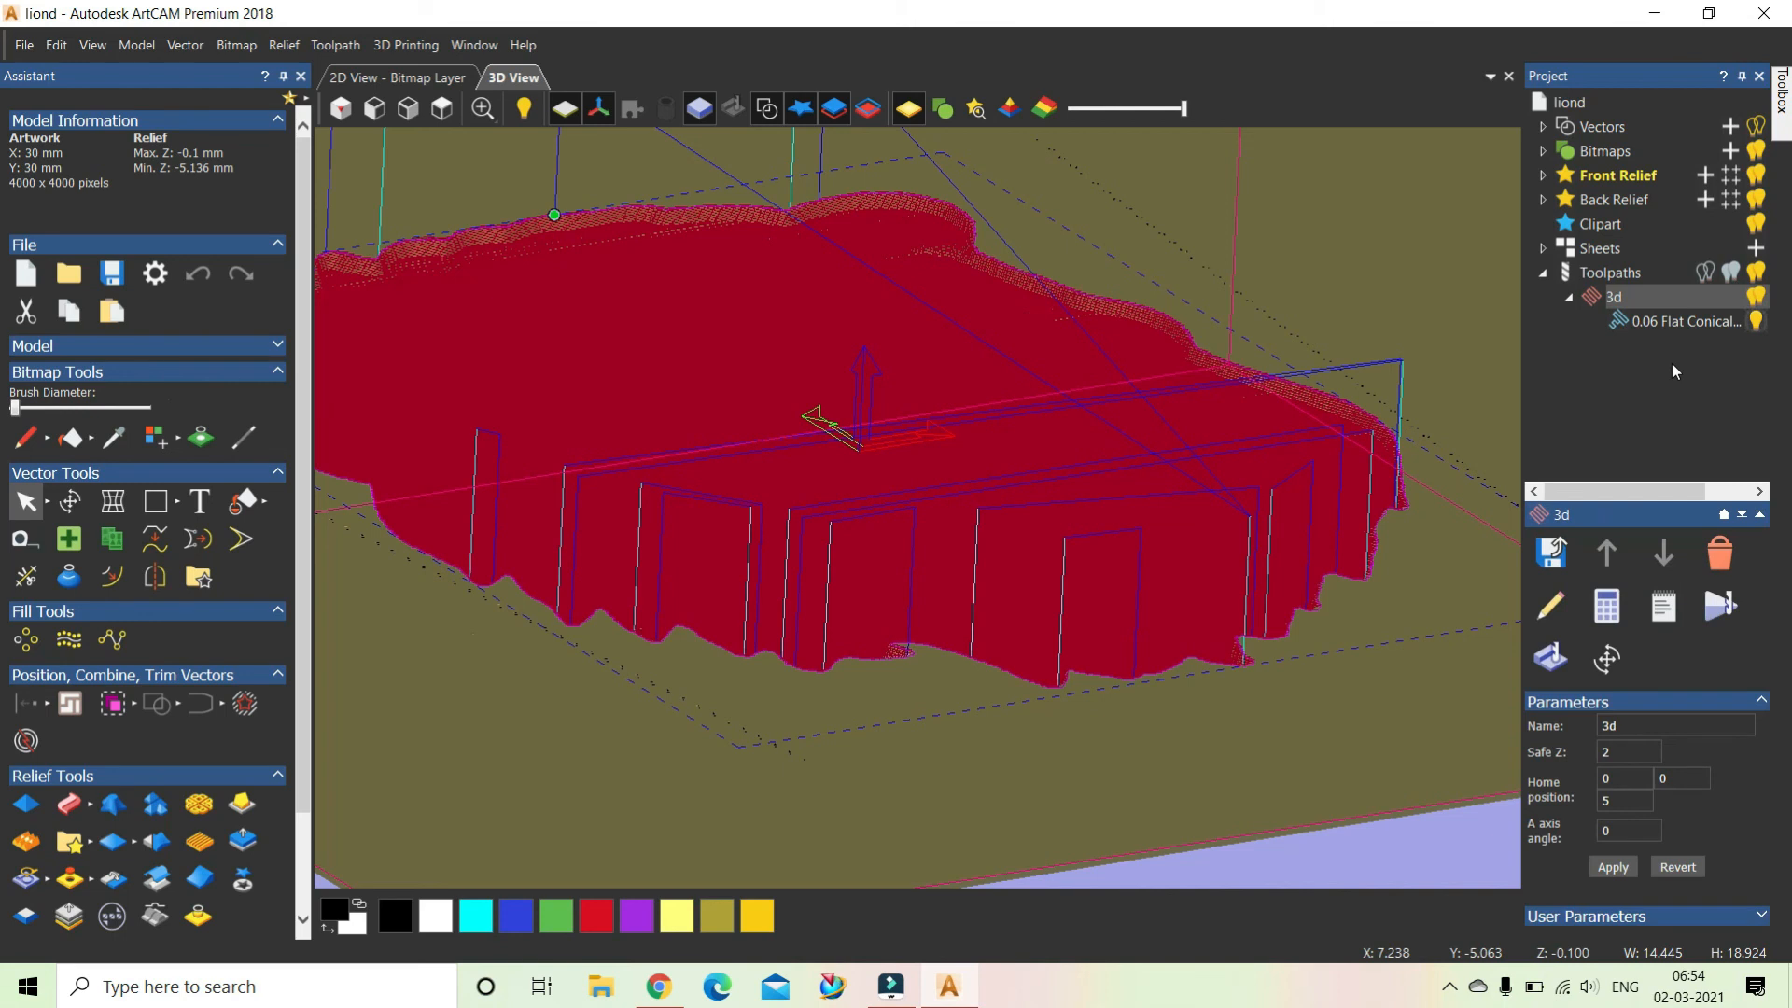
pyautogui.click(1554, 571)
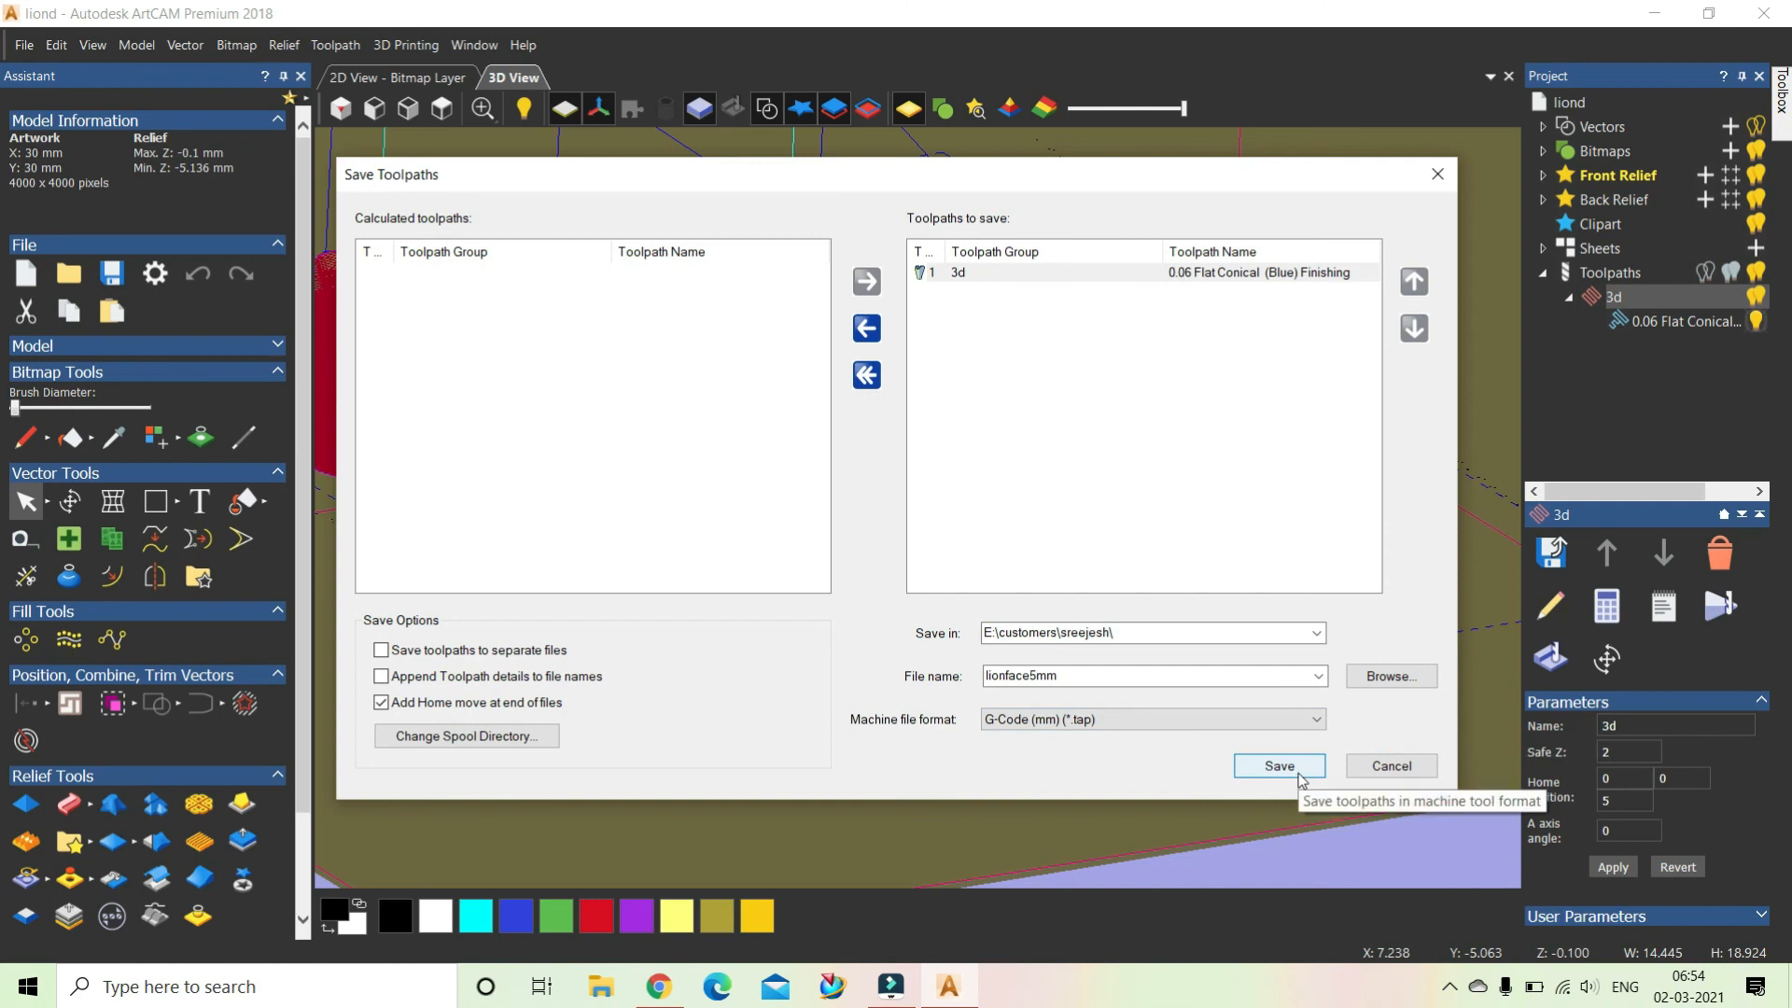
pyautogui.click(1391, 767)
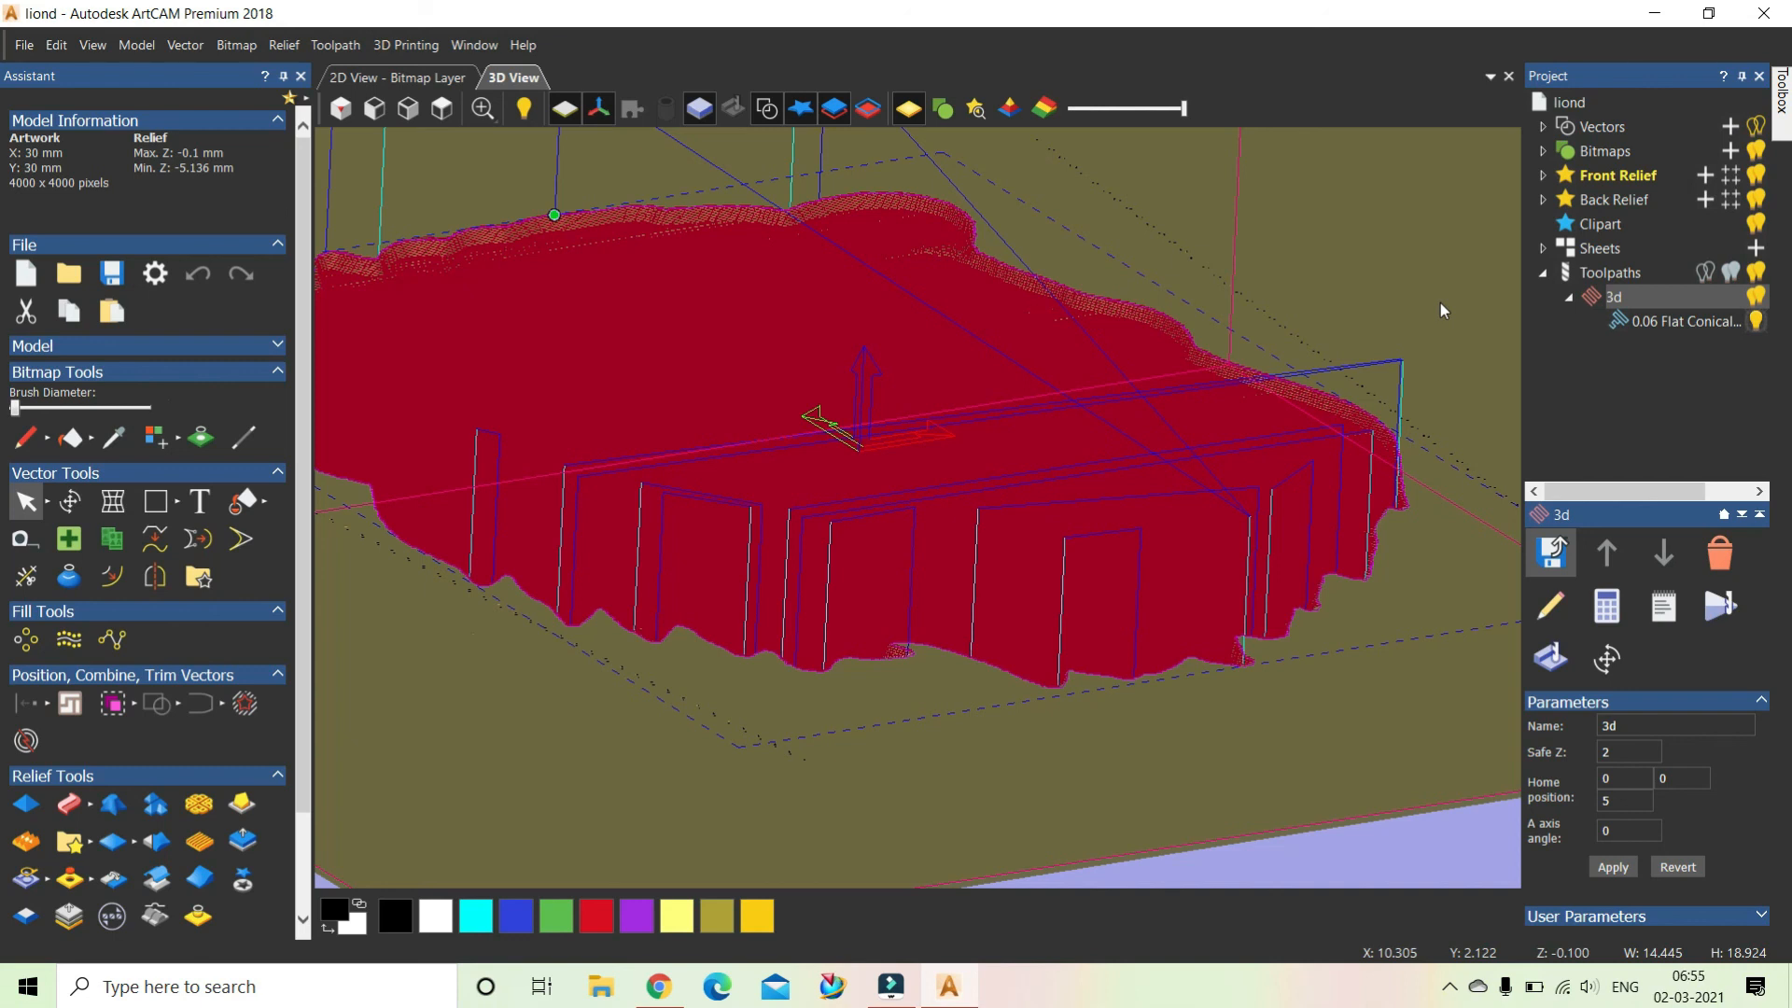
# Simulate the 3d toolpath on the whole model at Fast relief resolution.
pyautogui.scroll(-2, 1441, 310)
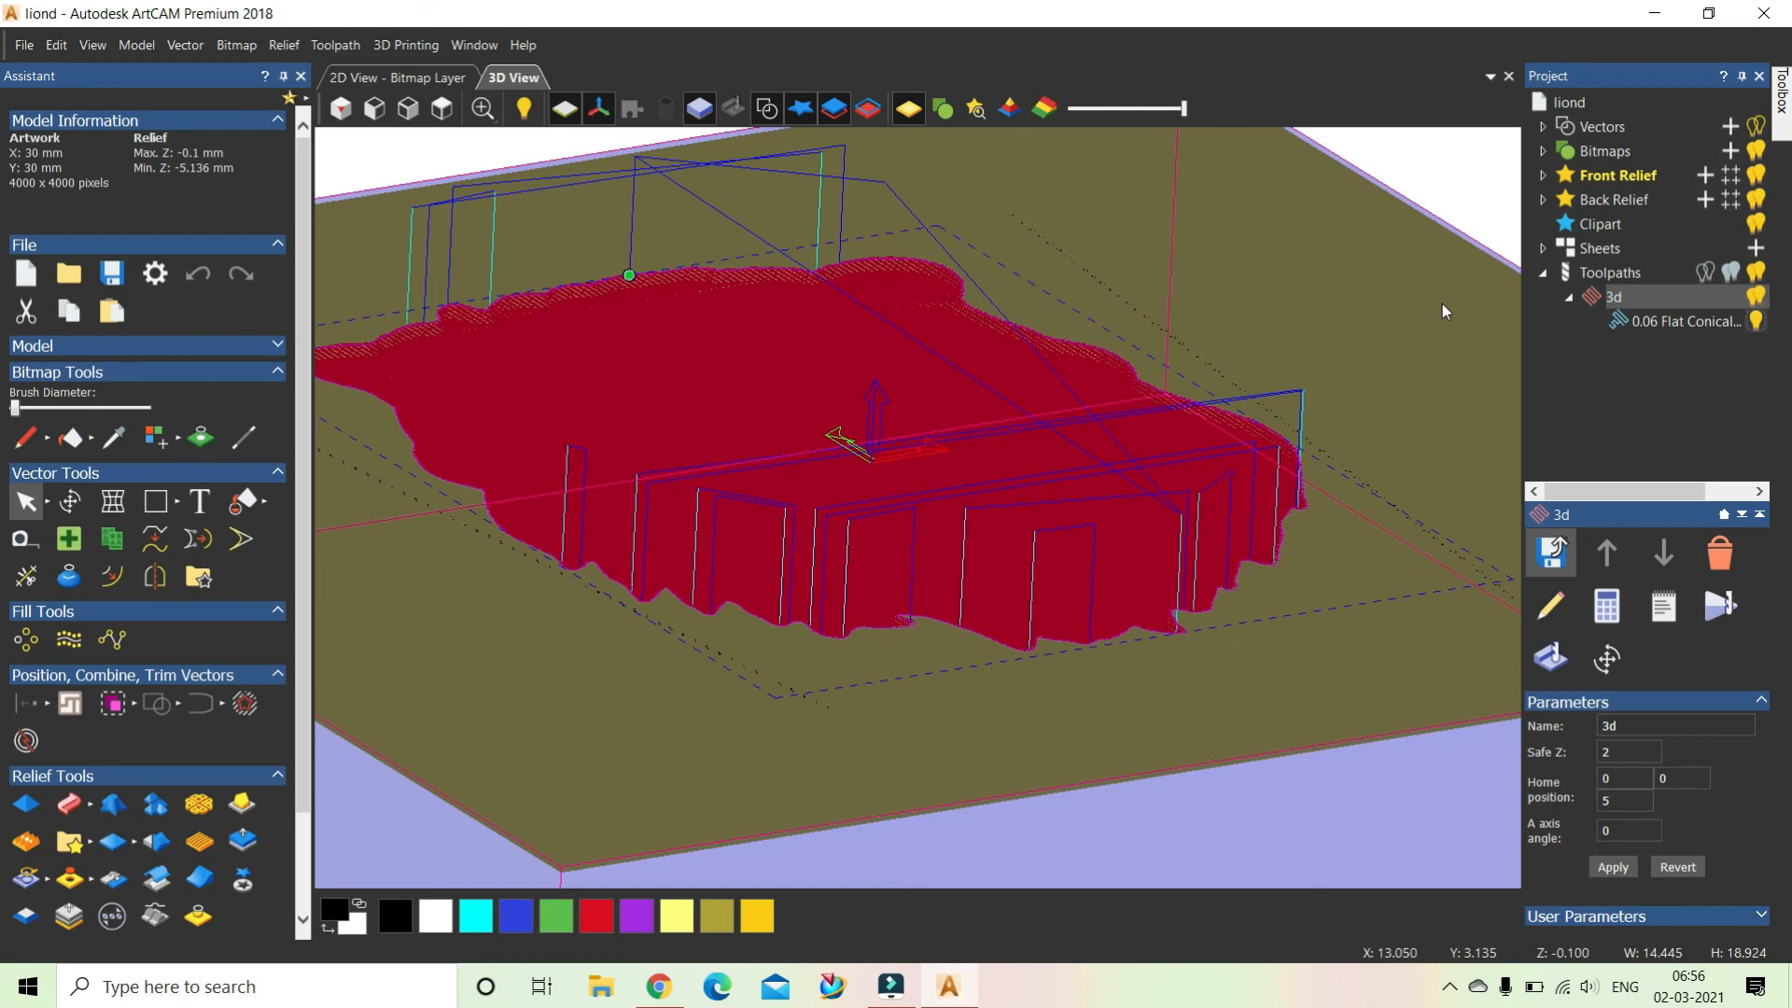
pyautogui.click(1718, 620)
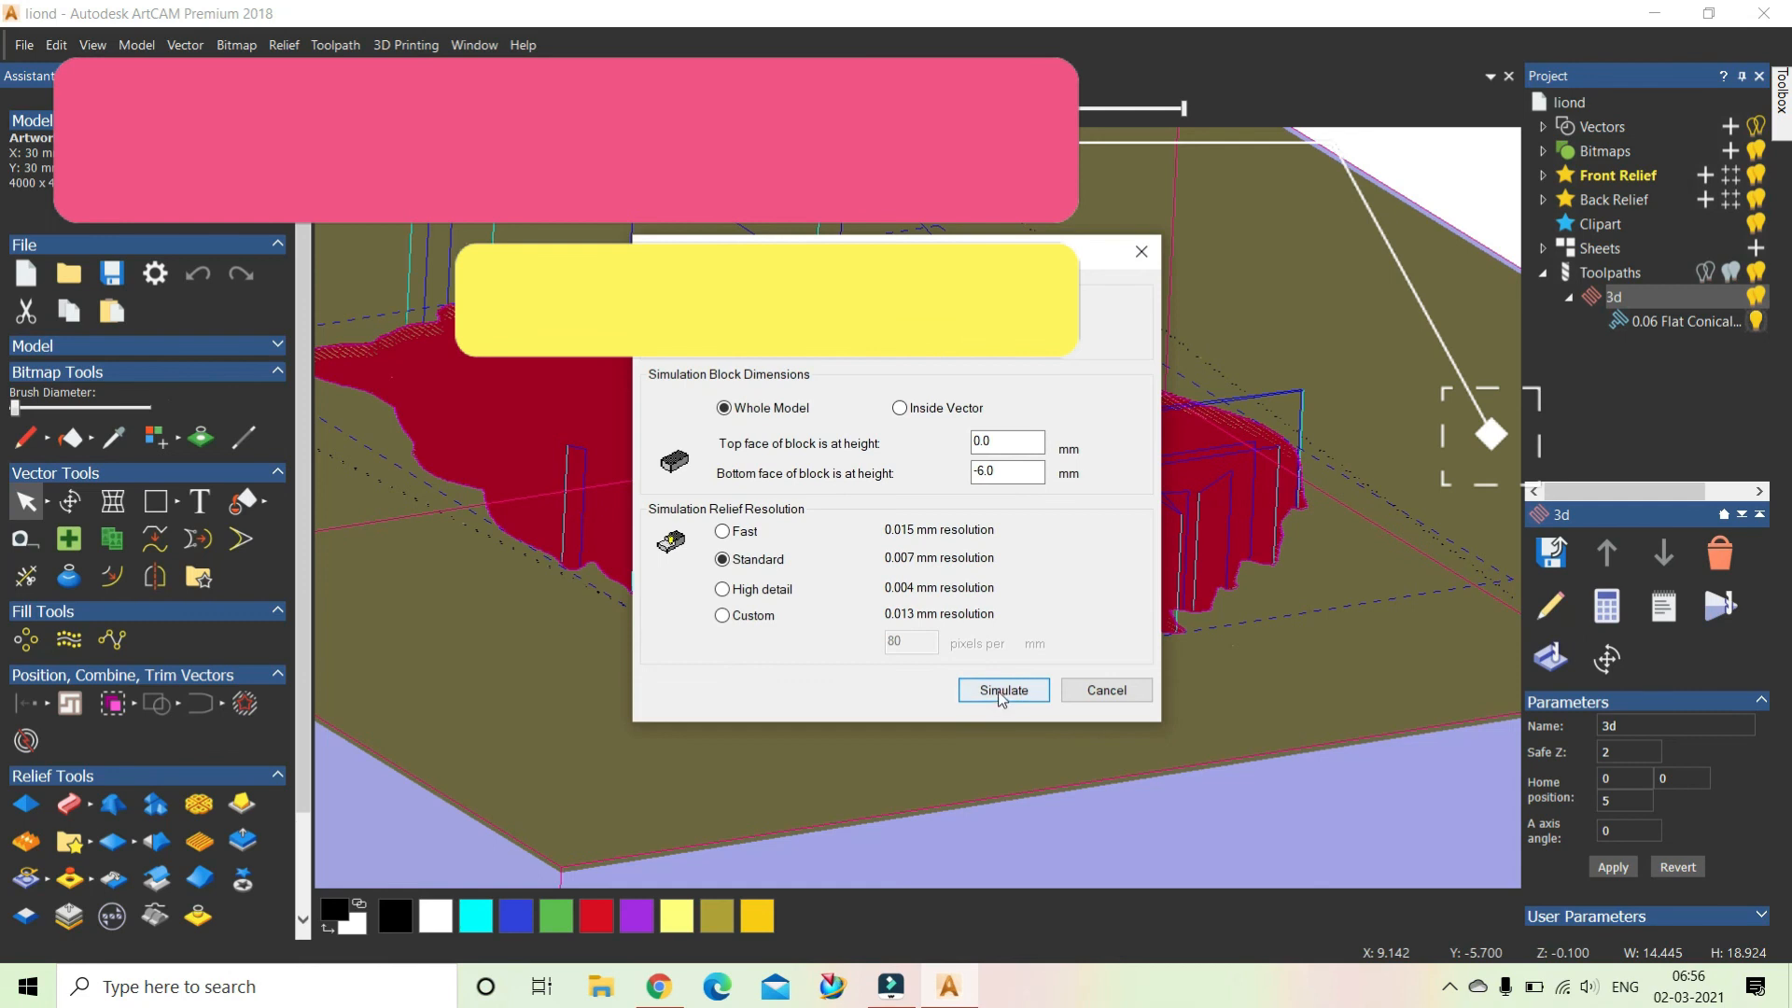
pyautogui.click(723, 531)
pyautogui.click(998, 690)
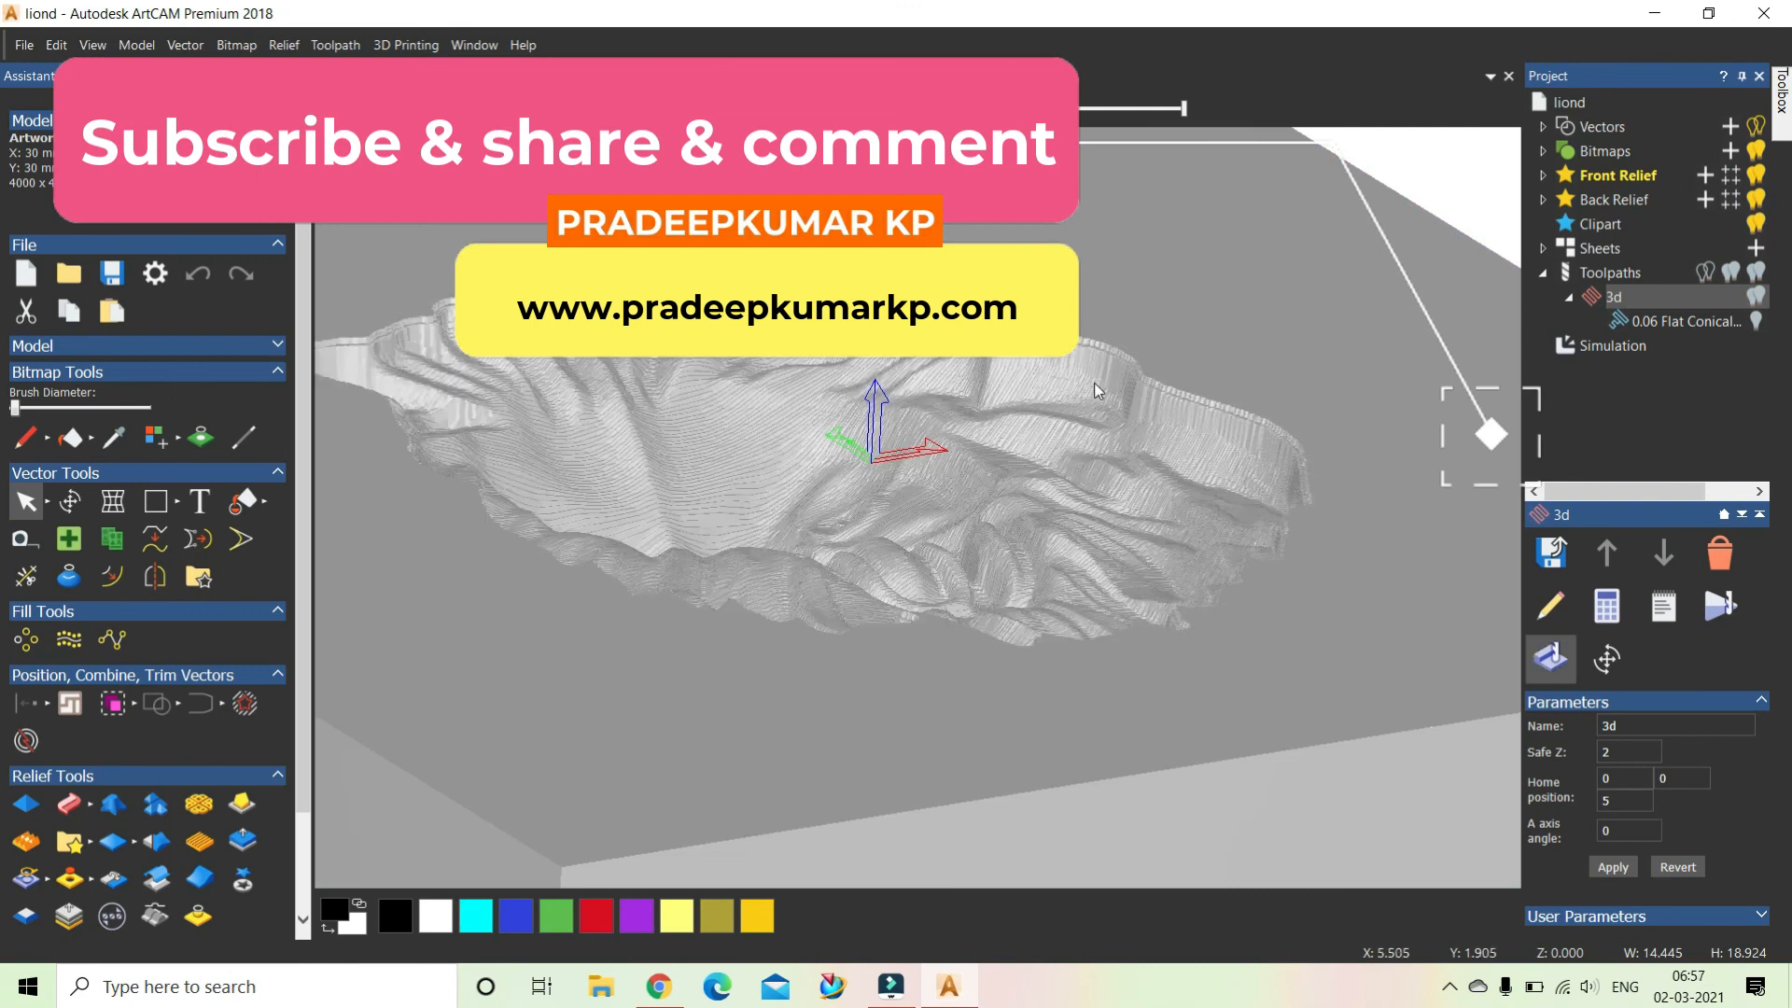
# Examine the simulated lion face carving from several angles, close up and with the whole block in view.
pyautogui.moveTo(1094, 400); pyautogui.dragTo(1005, 539)
pyautogui.scroll(-3, 937, 497)
pyautogui.scroll(1, 931, 539)
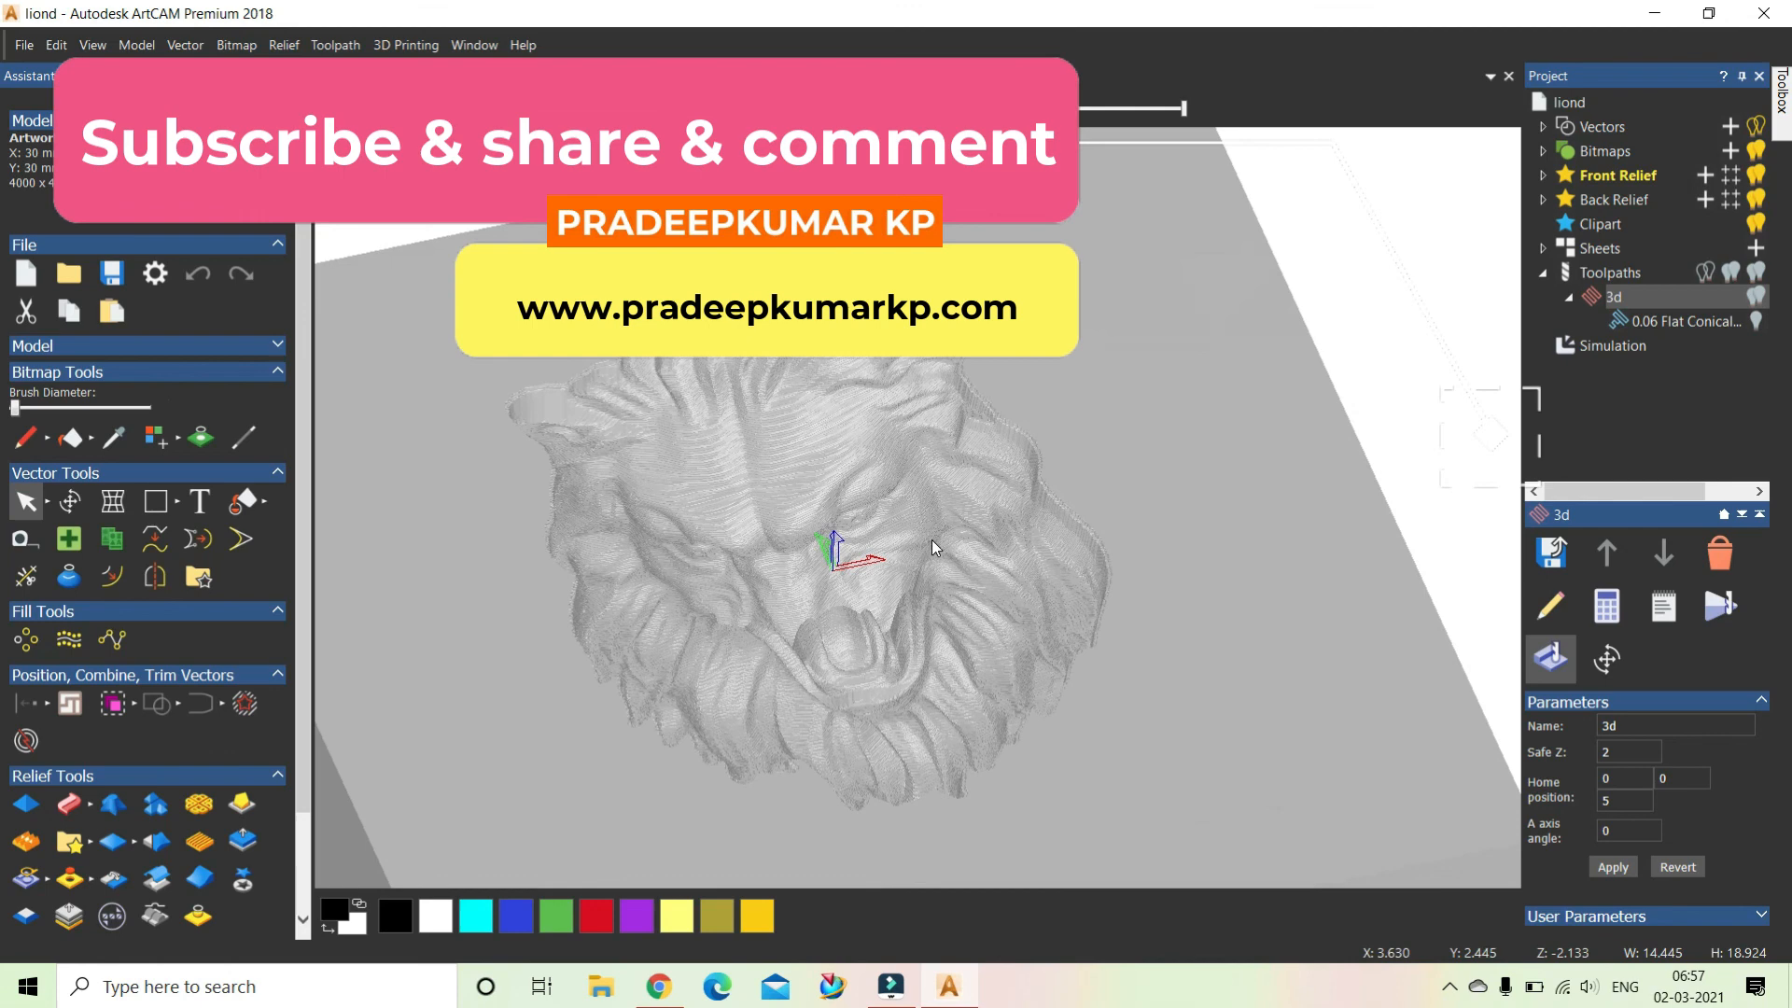
pyautogui.scroll(1, 834, 601)
pyautogui.moveTo(834, 601)
pyautogui.mouseDown()
pyautogui.moveTo(865, 509)
pyautogui.moveTo(819, 601)
pyautogui.moveTo(934, 620)
pyautogui.moveTo(1037, 526)
pyautogui.moveTo(1077, 551)
pyautogui.moveTo(748, 597)
pyautogui.moveTo(728, 581)
pyautogui.moveTo(819, 658)
pyautogui.moveTo(834, 597)
pyautogui.mouseUp()
pyautogui.scroll(-3, 832, 591)
pyautogui.moveTo(1004, 620); pyautogui.dragTo(929, 552)
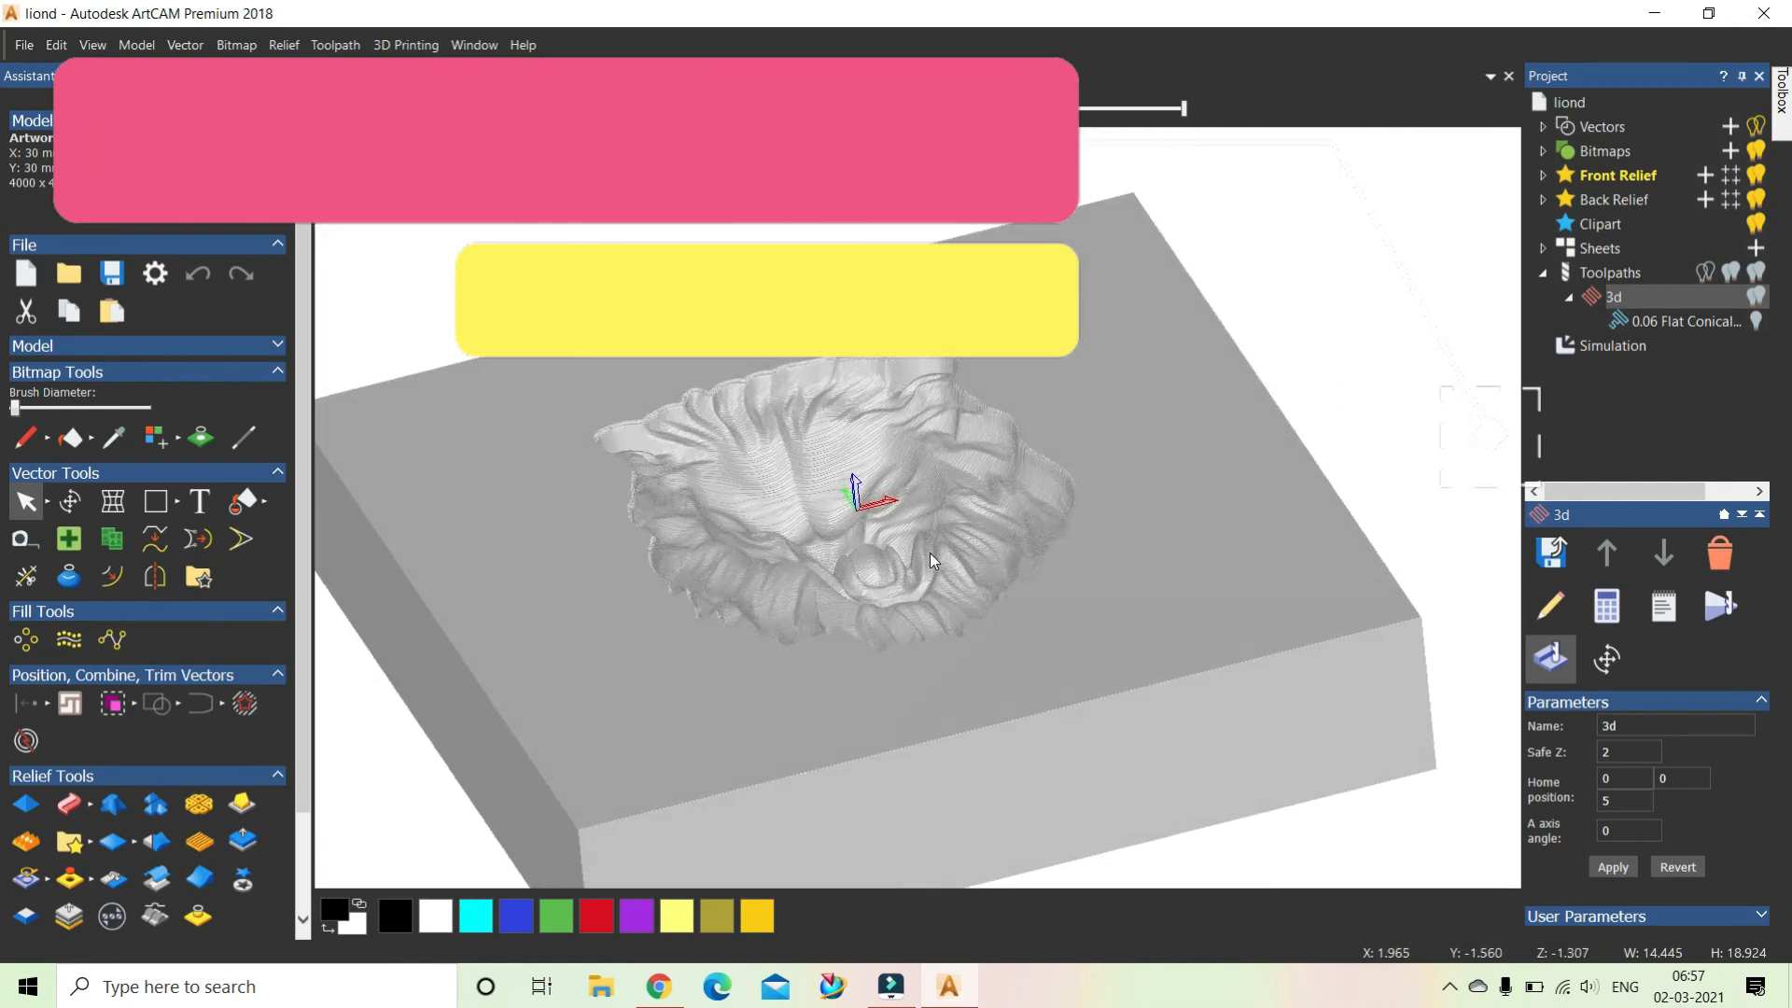